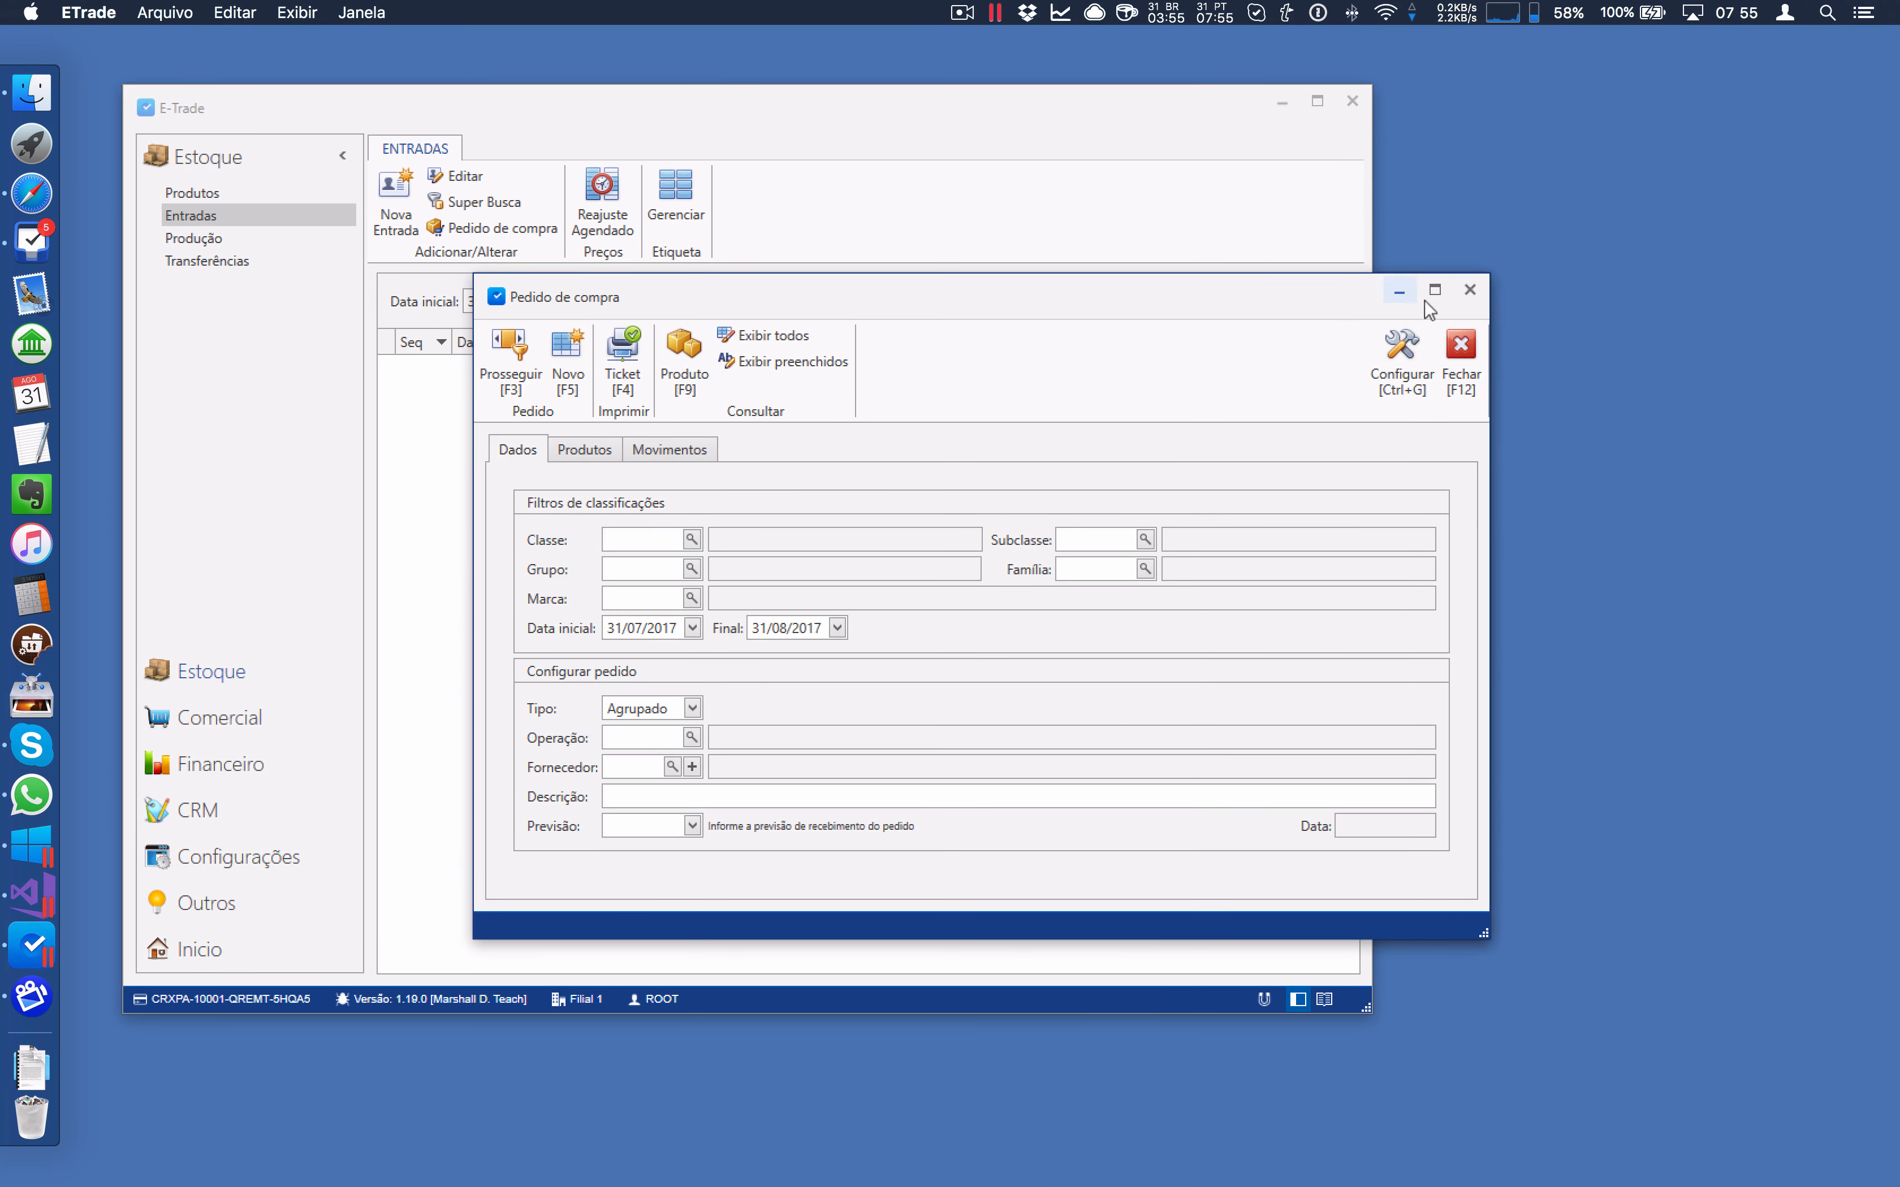
Reopen the Pedido de compra form in a maximized window and set the initial date filter to 31/07/2016
click(1471, 291)
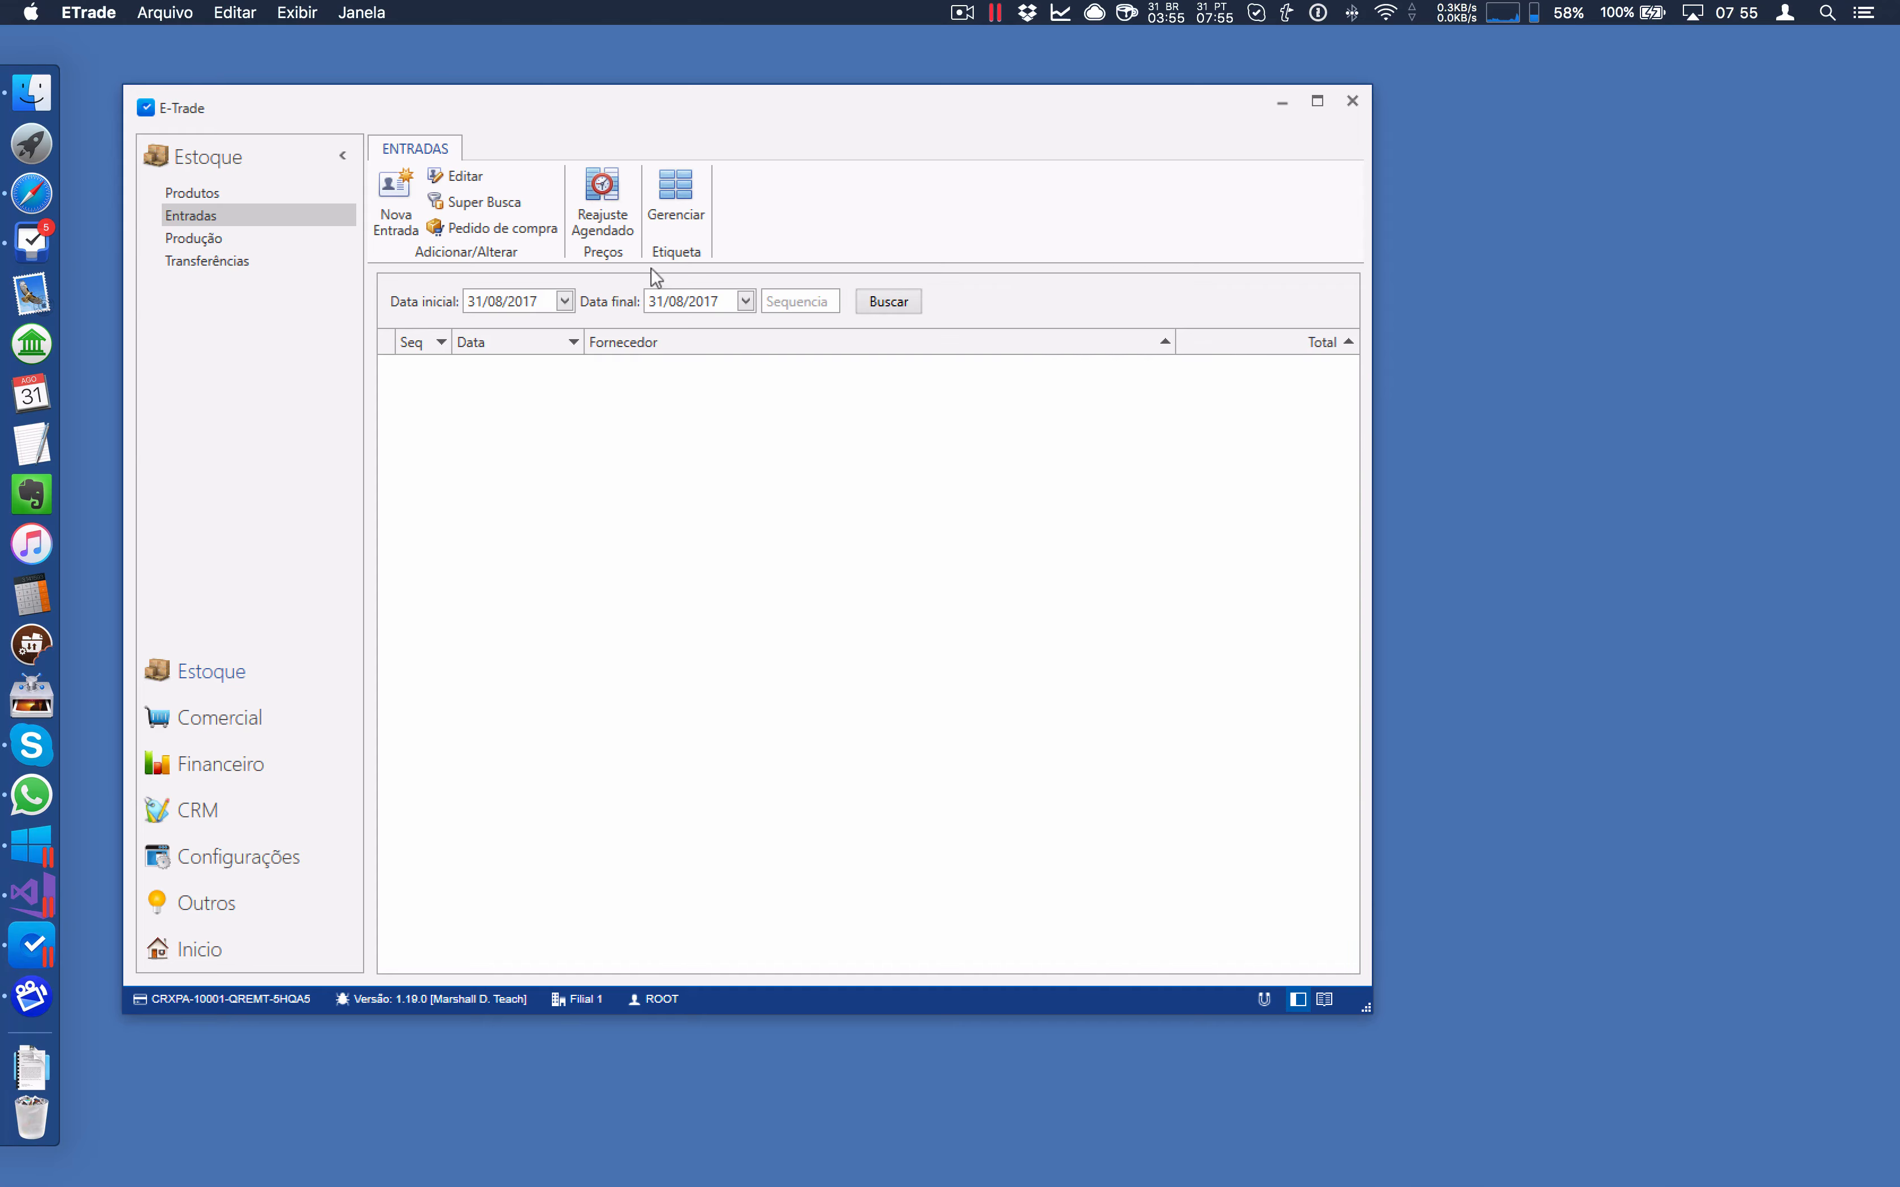
click(490, 228)
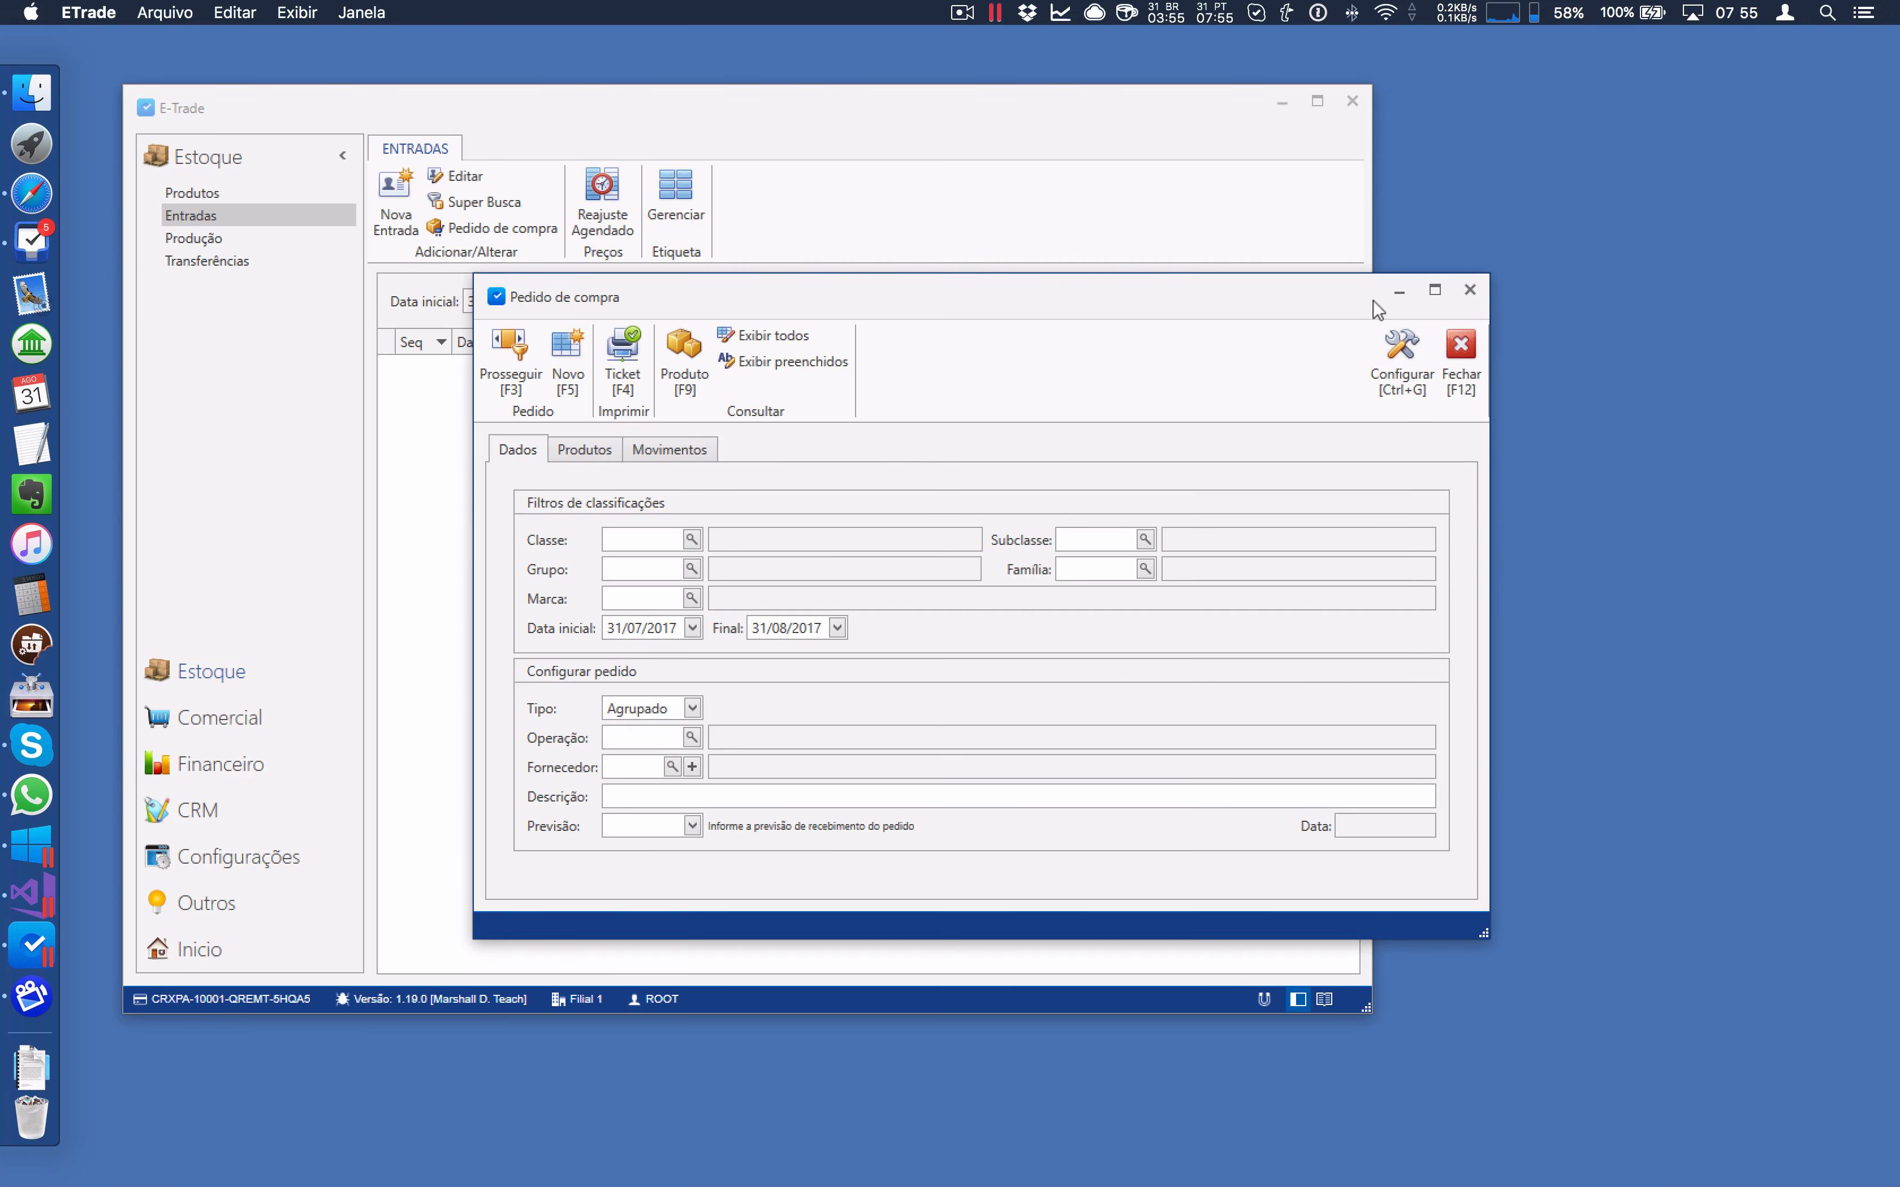
click(1435, 289)
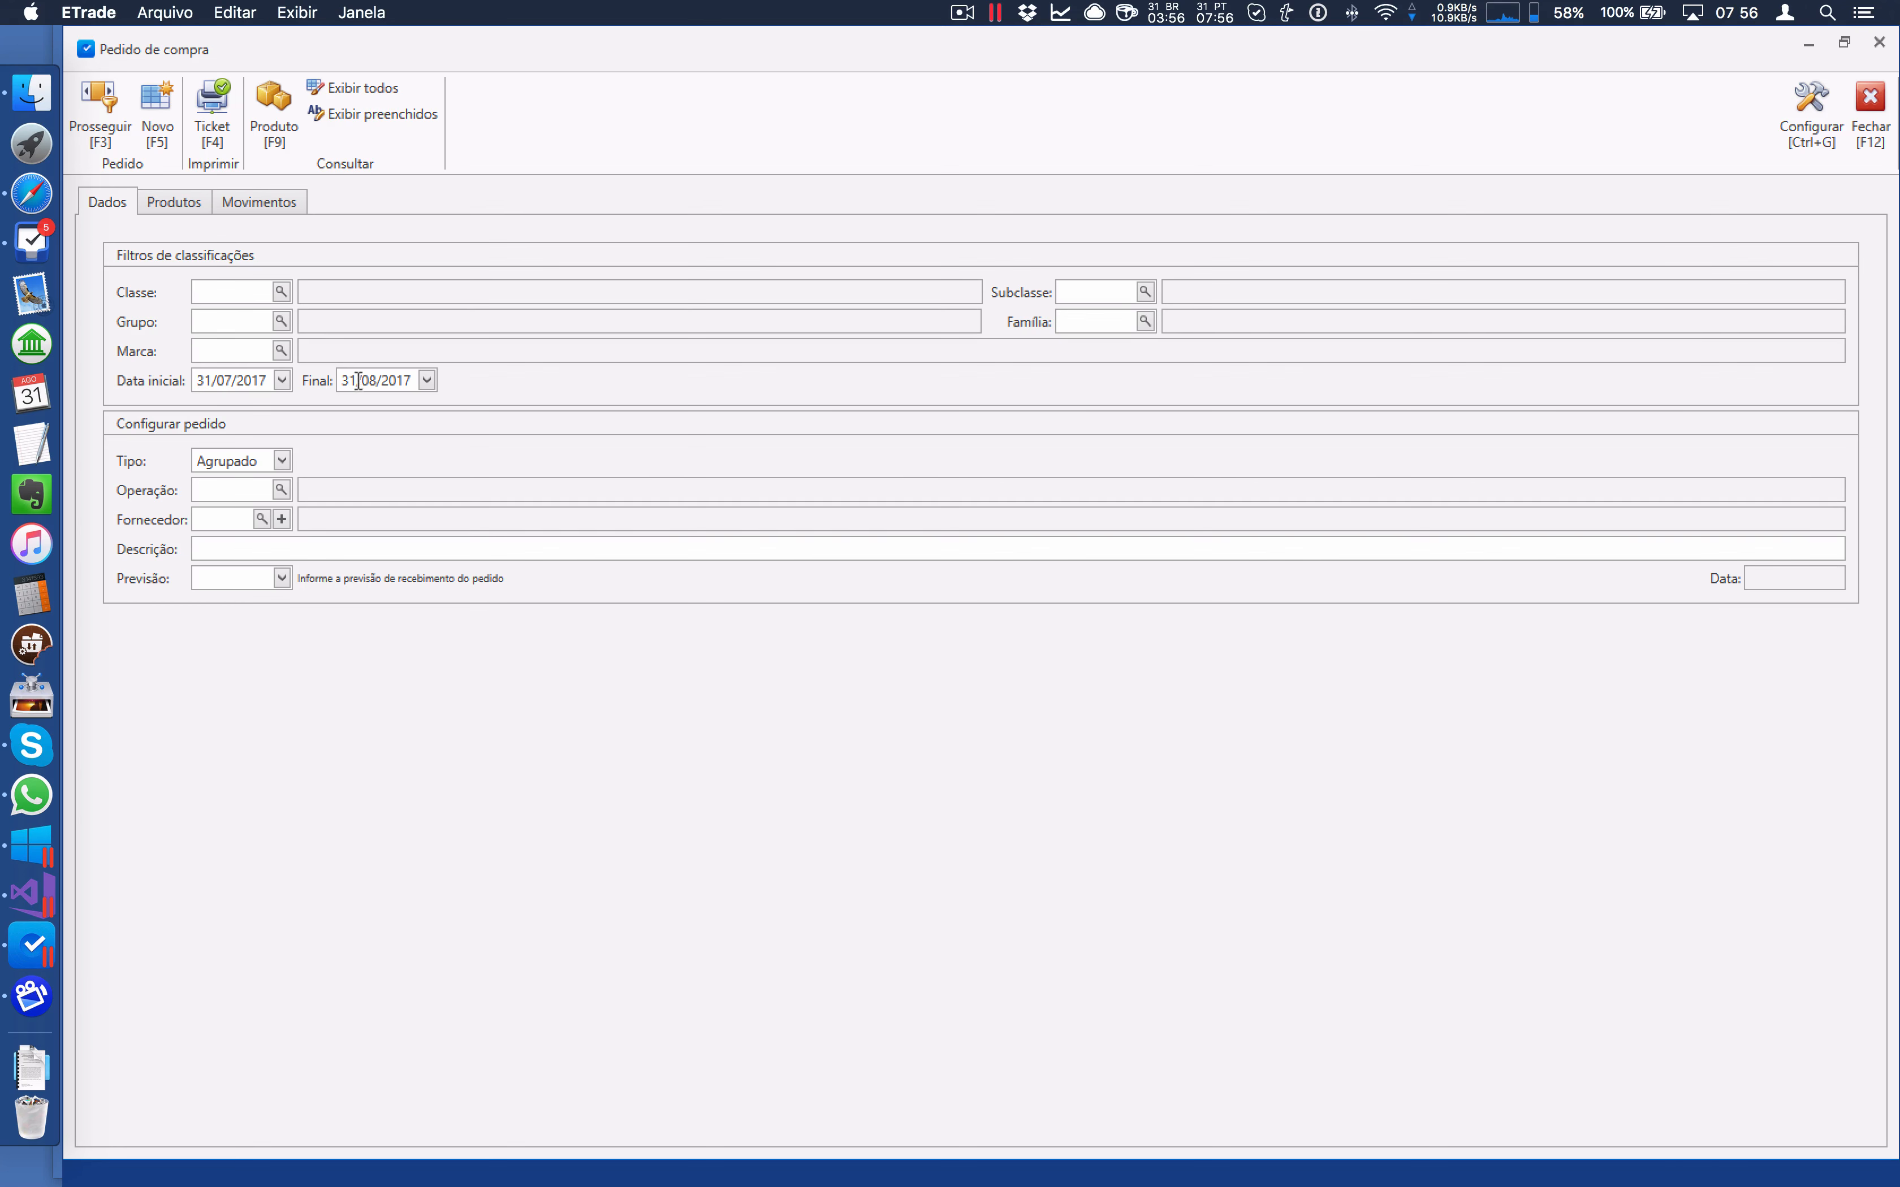
click(266, 378)
click(267, 379)
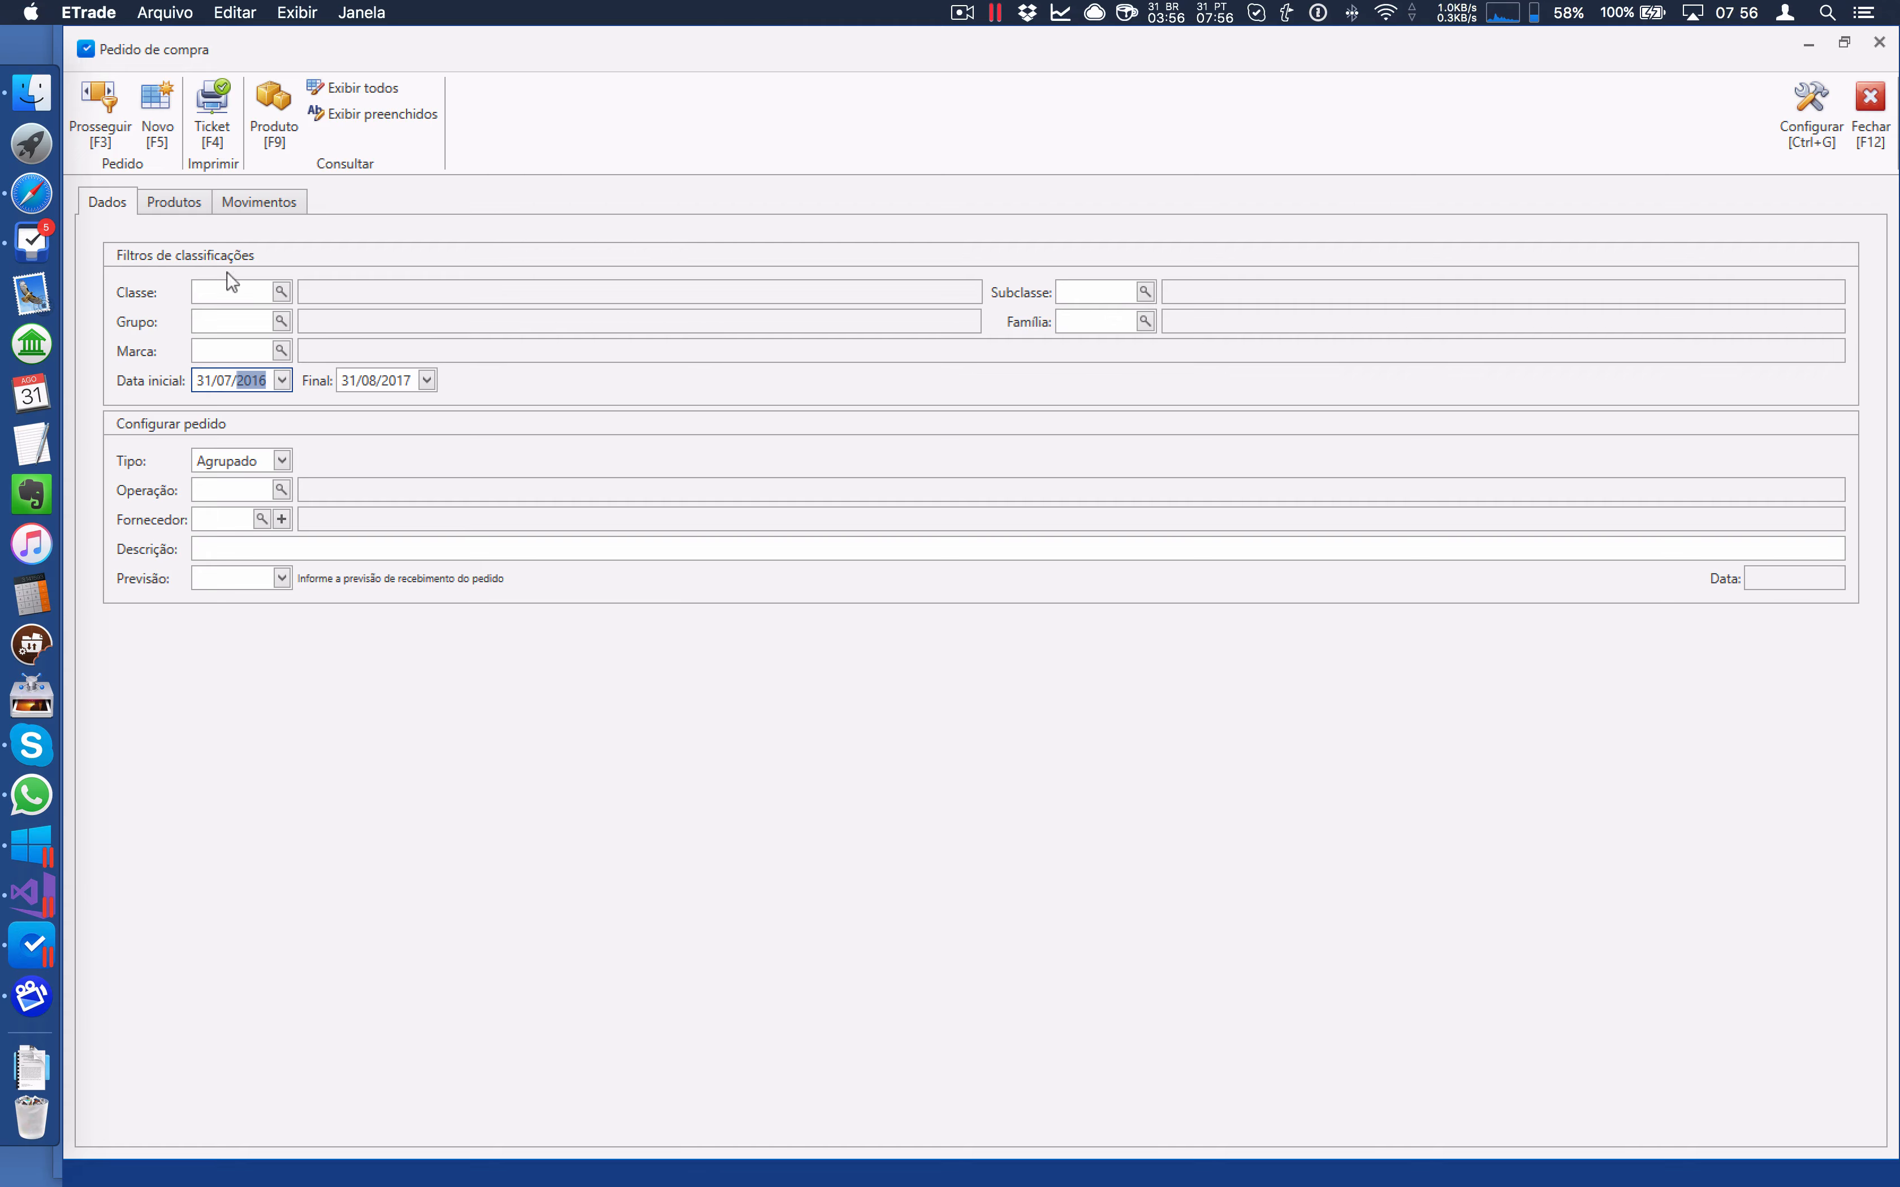
Open the product grid's column configuration and browse the fields available for a new row, leaving the row unfilled
click(177, 203)
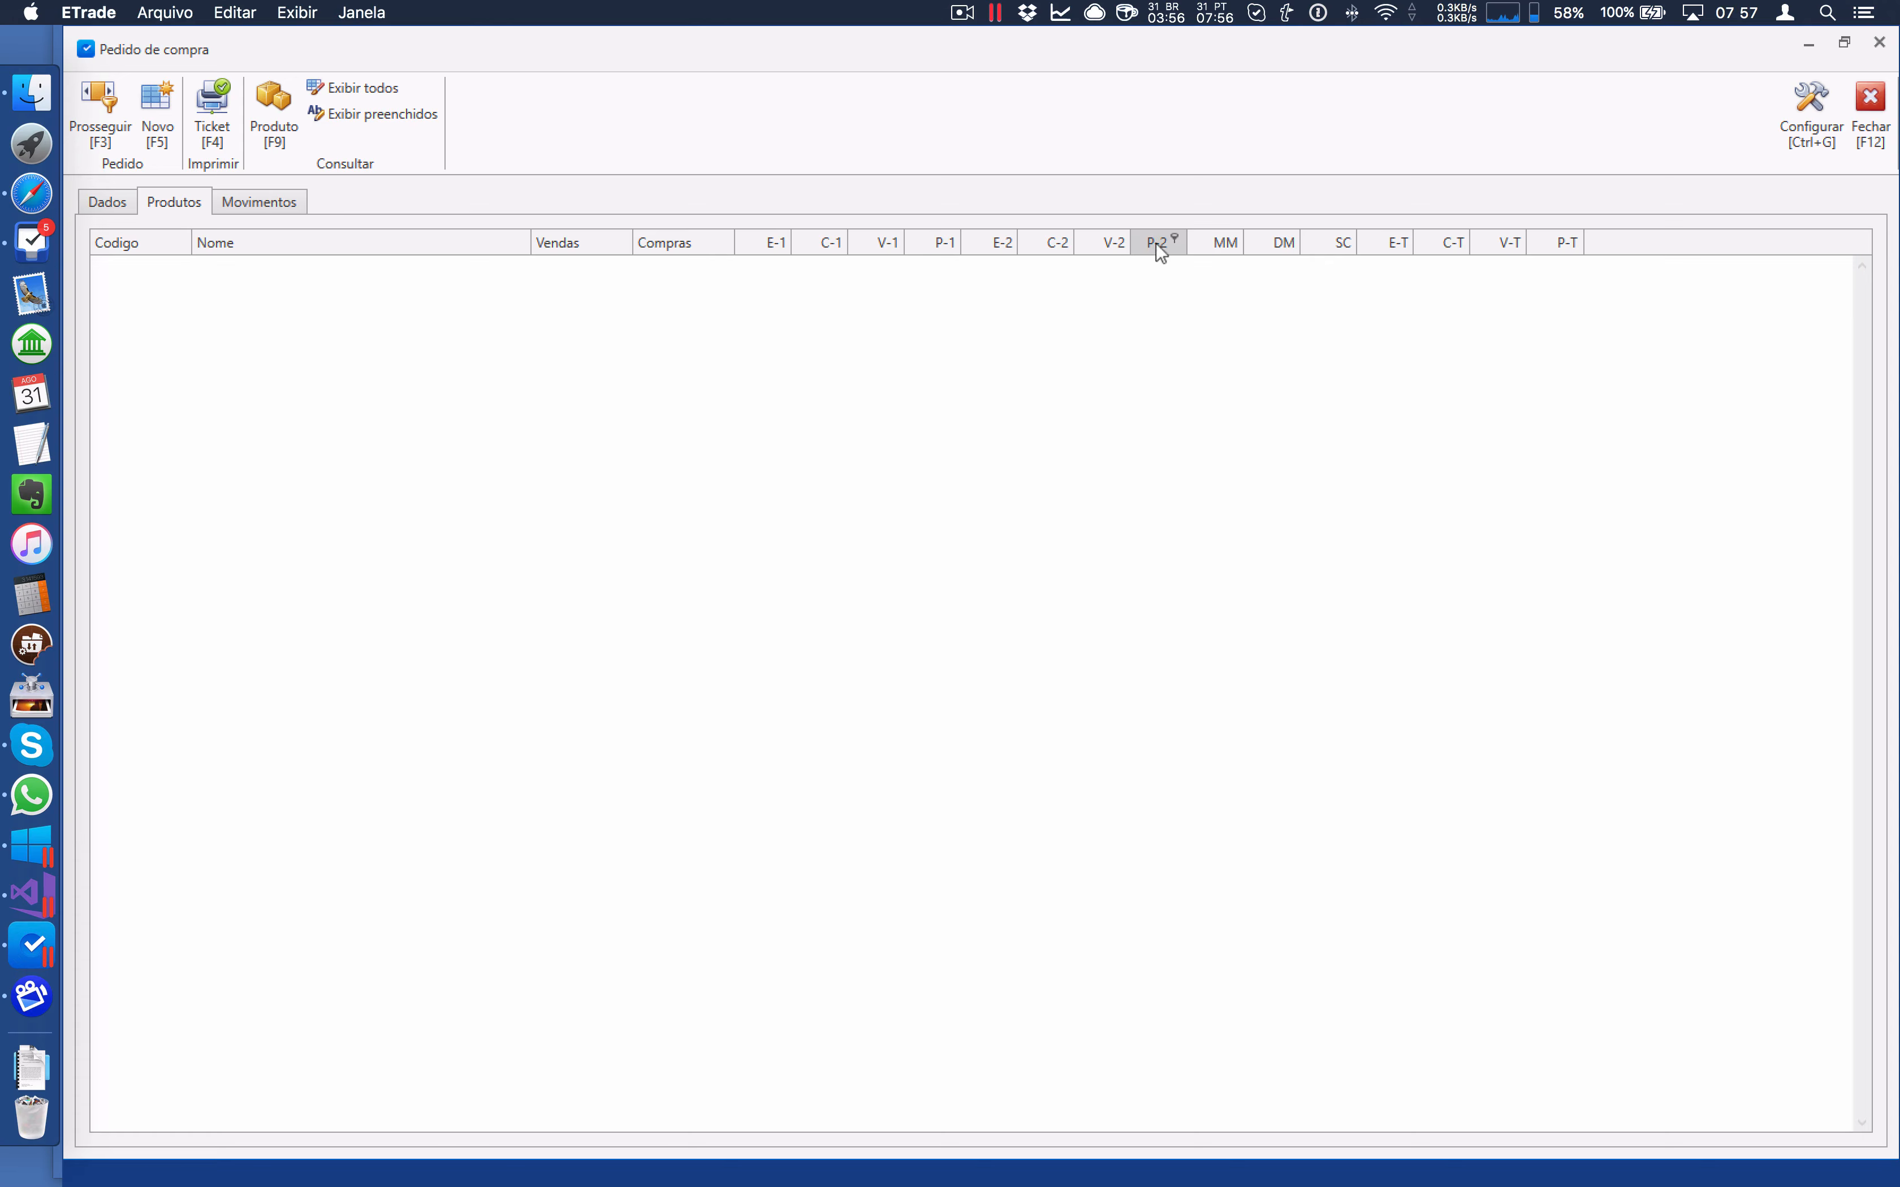
click(1806, 113)
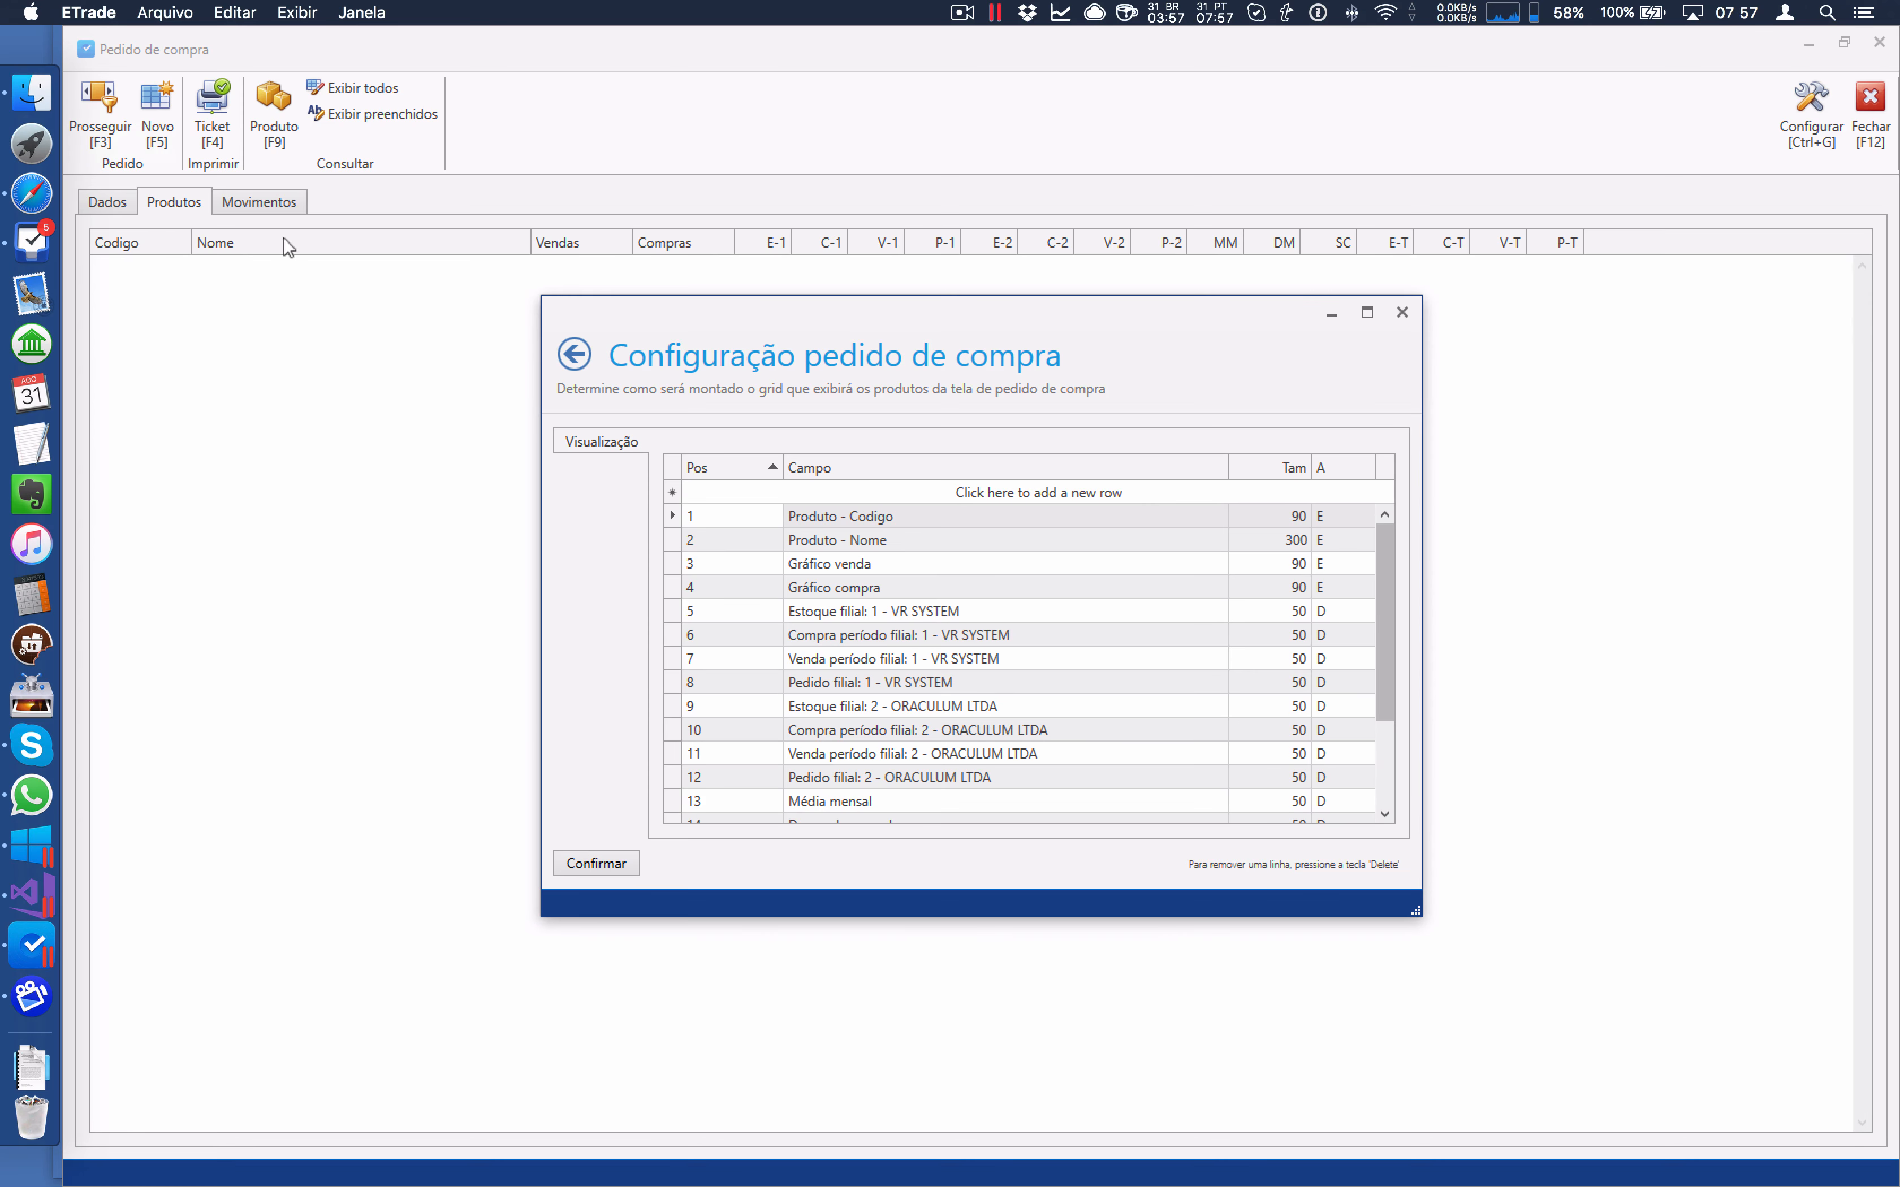
click(722, 492)
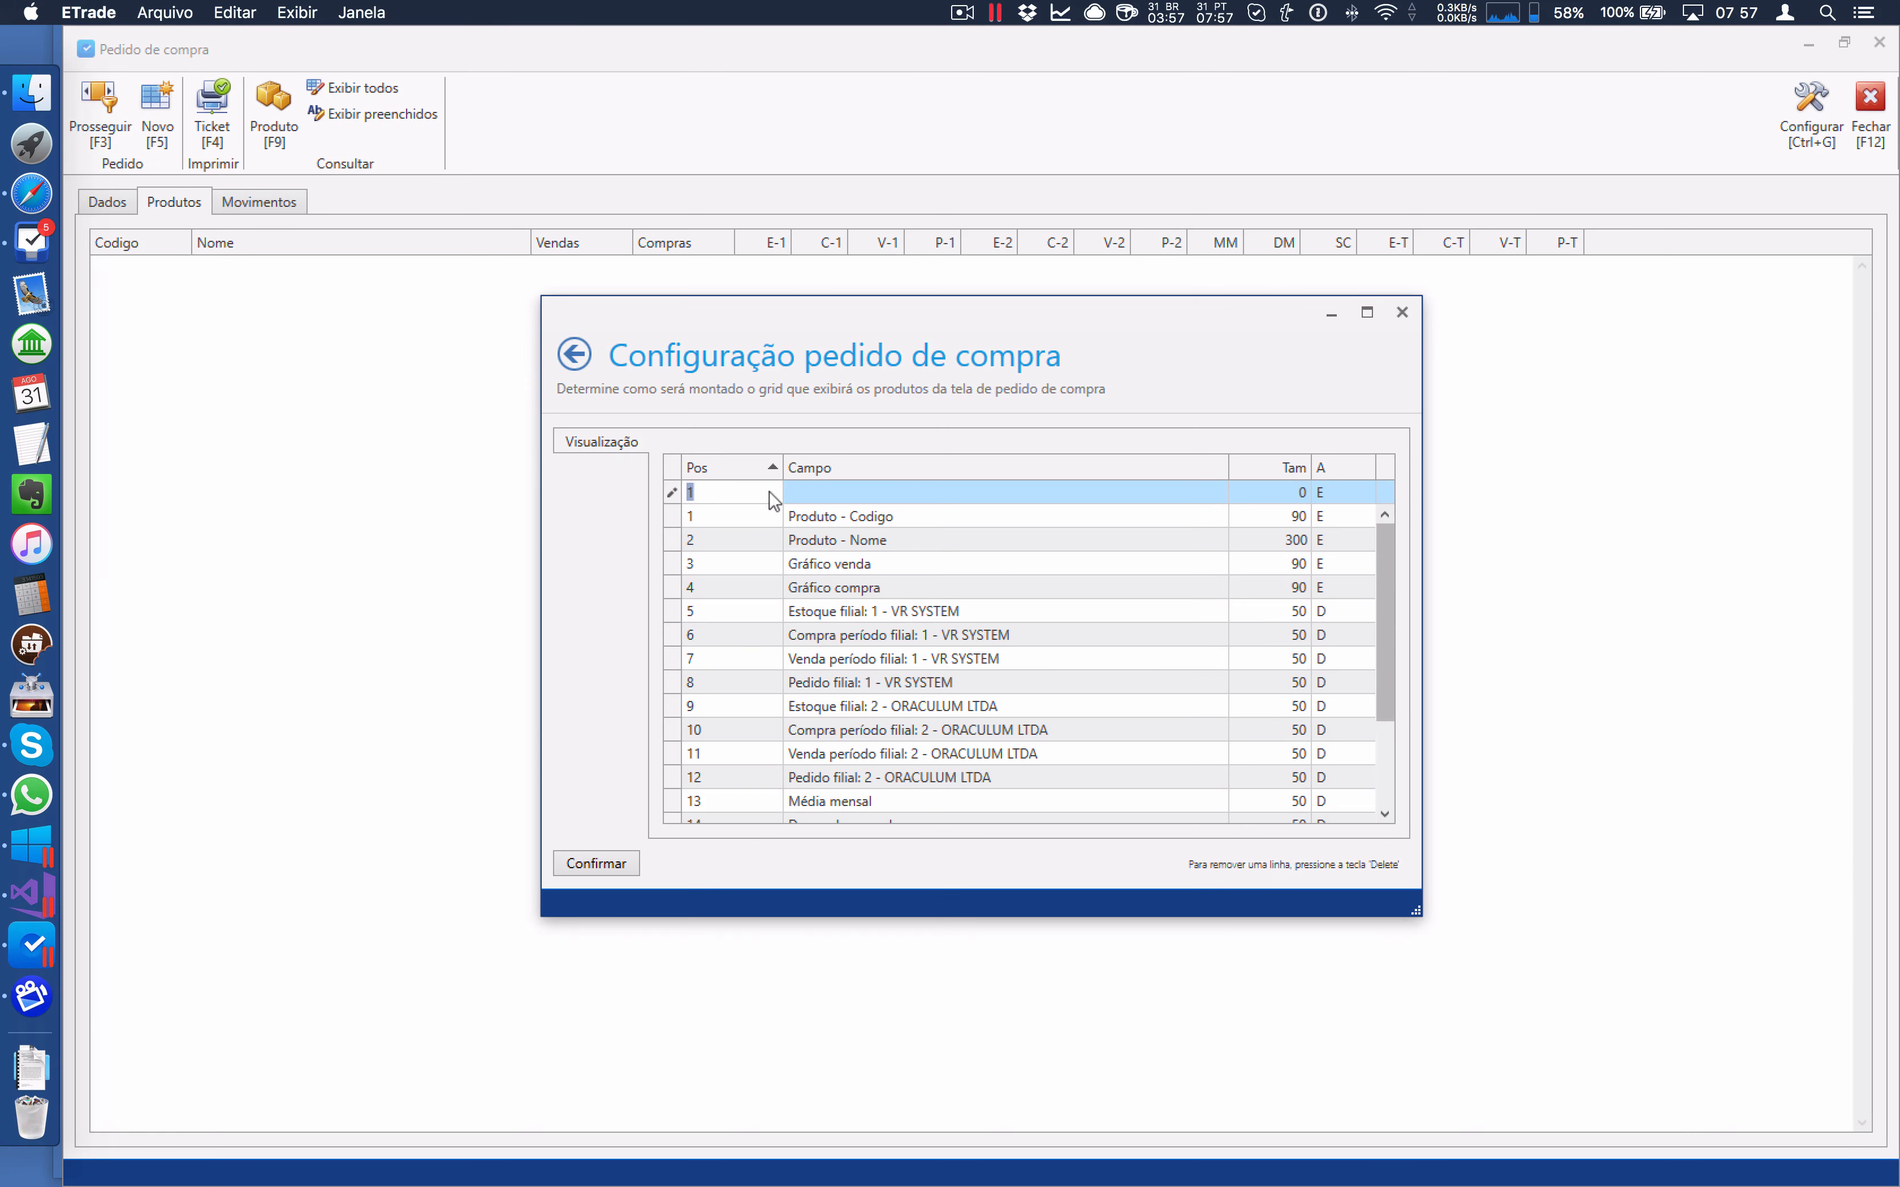
click(816, 491)
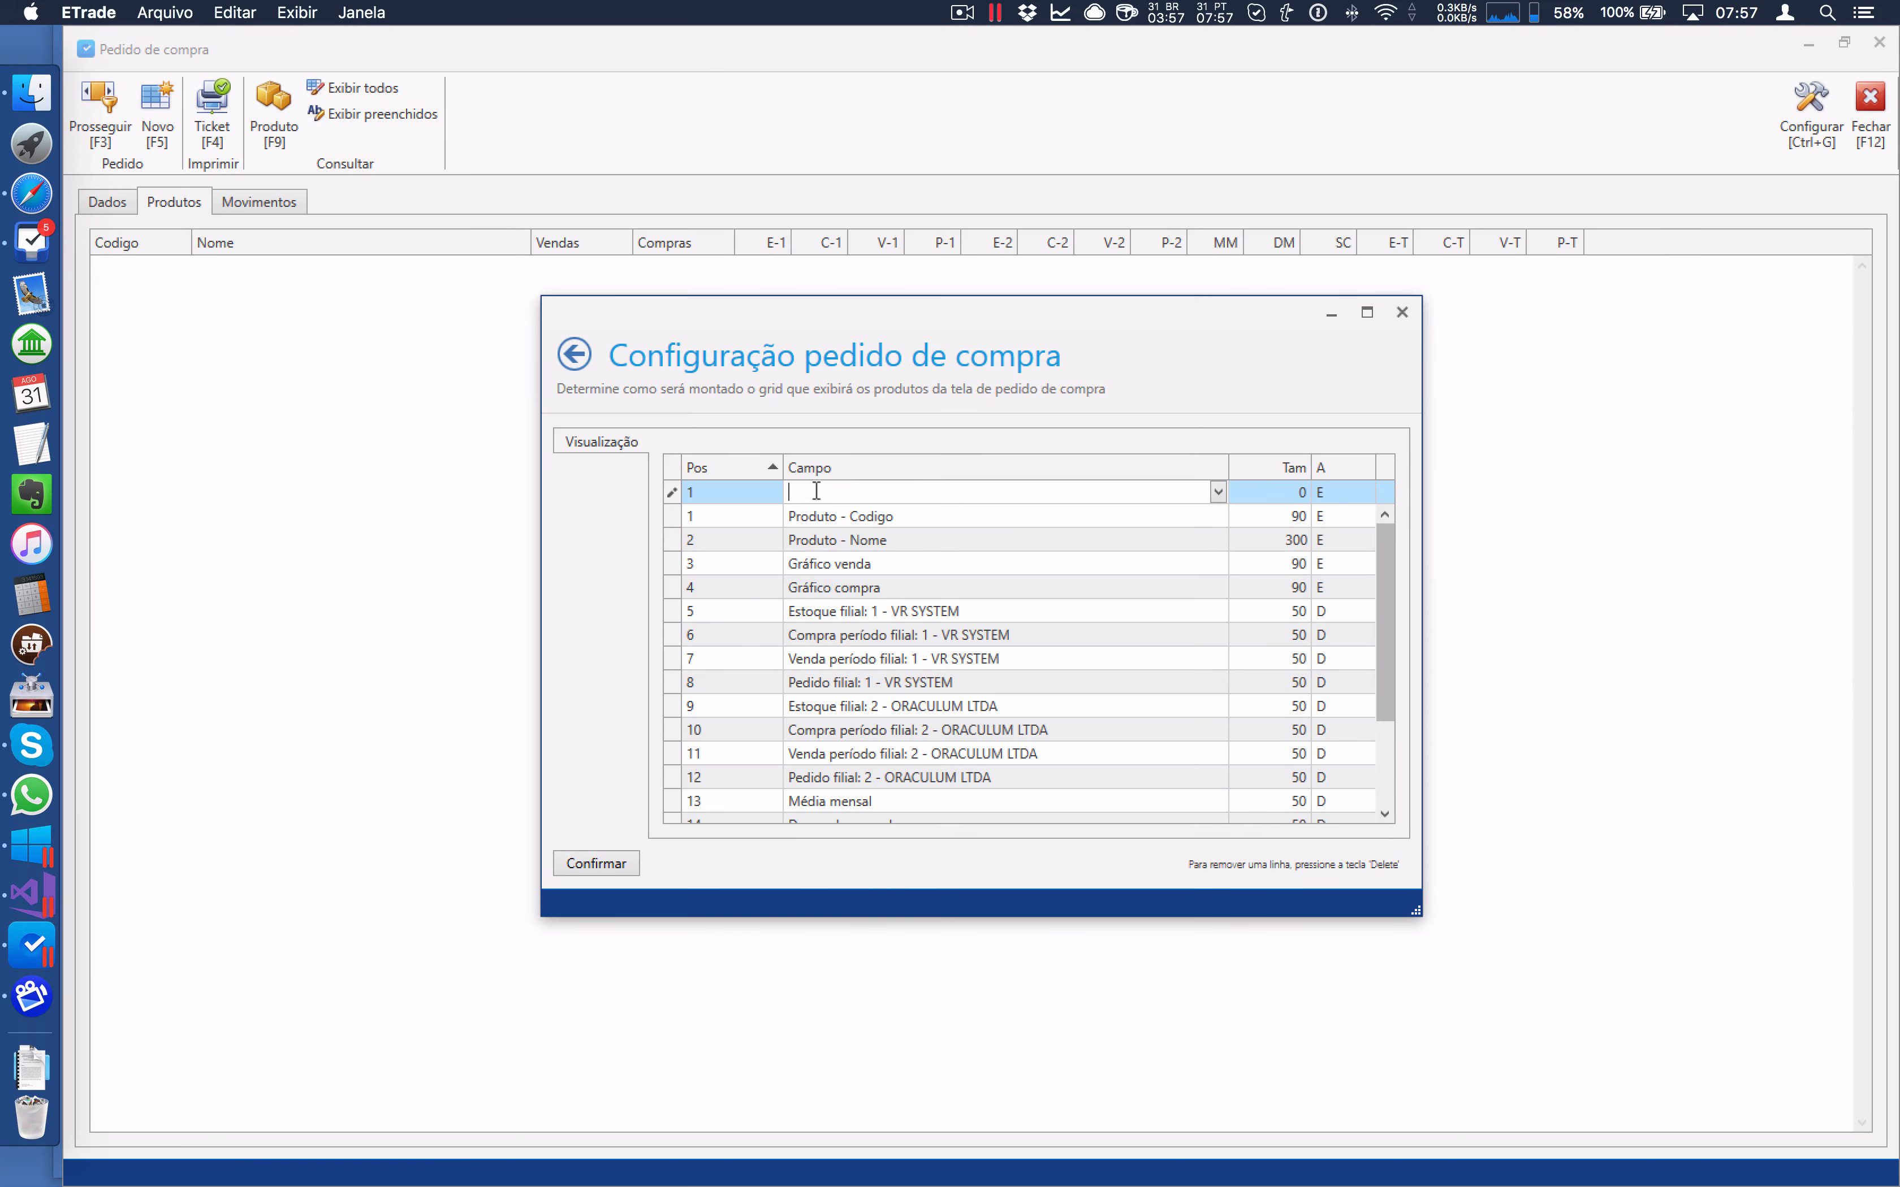
click(1219, 492)
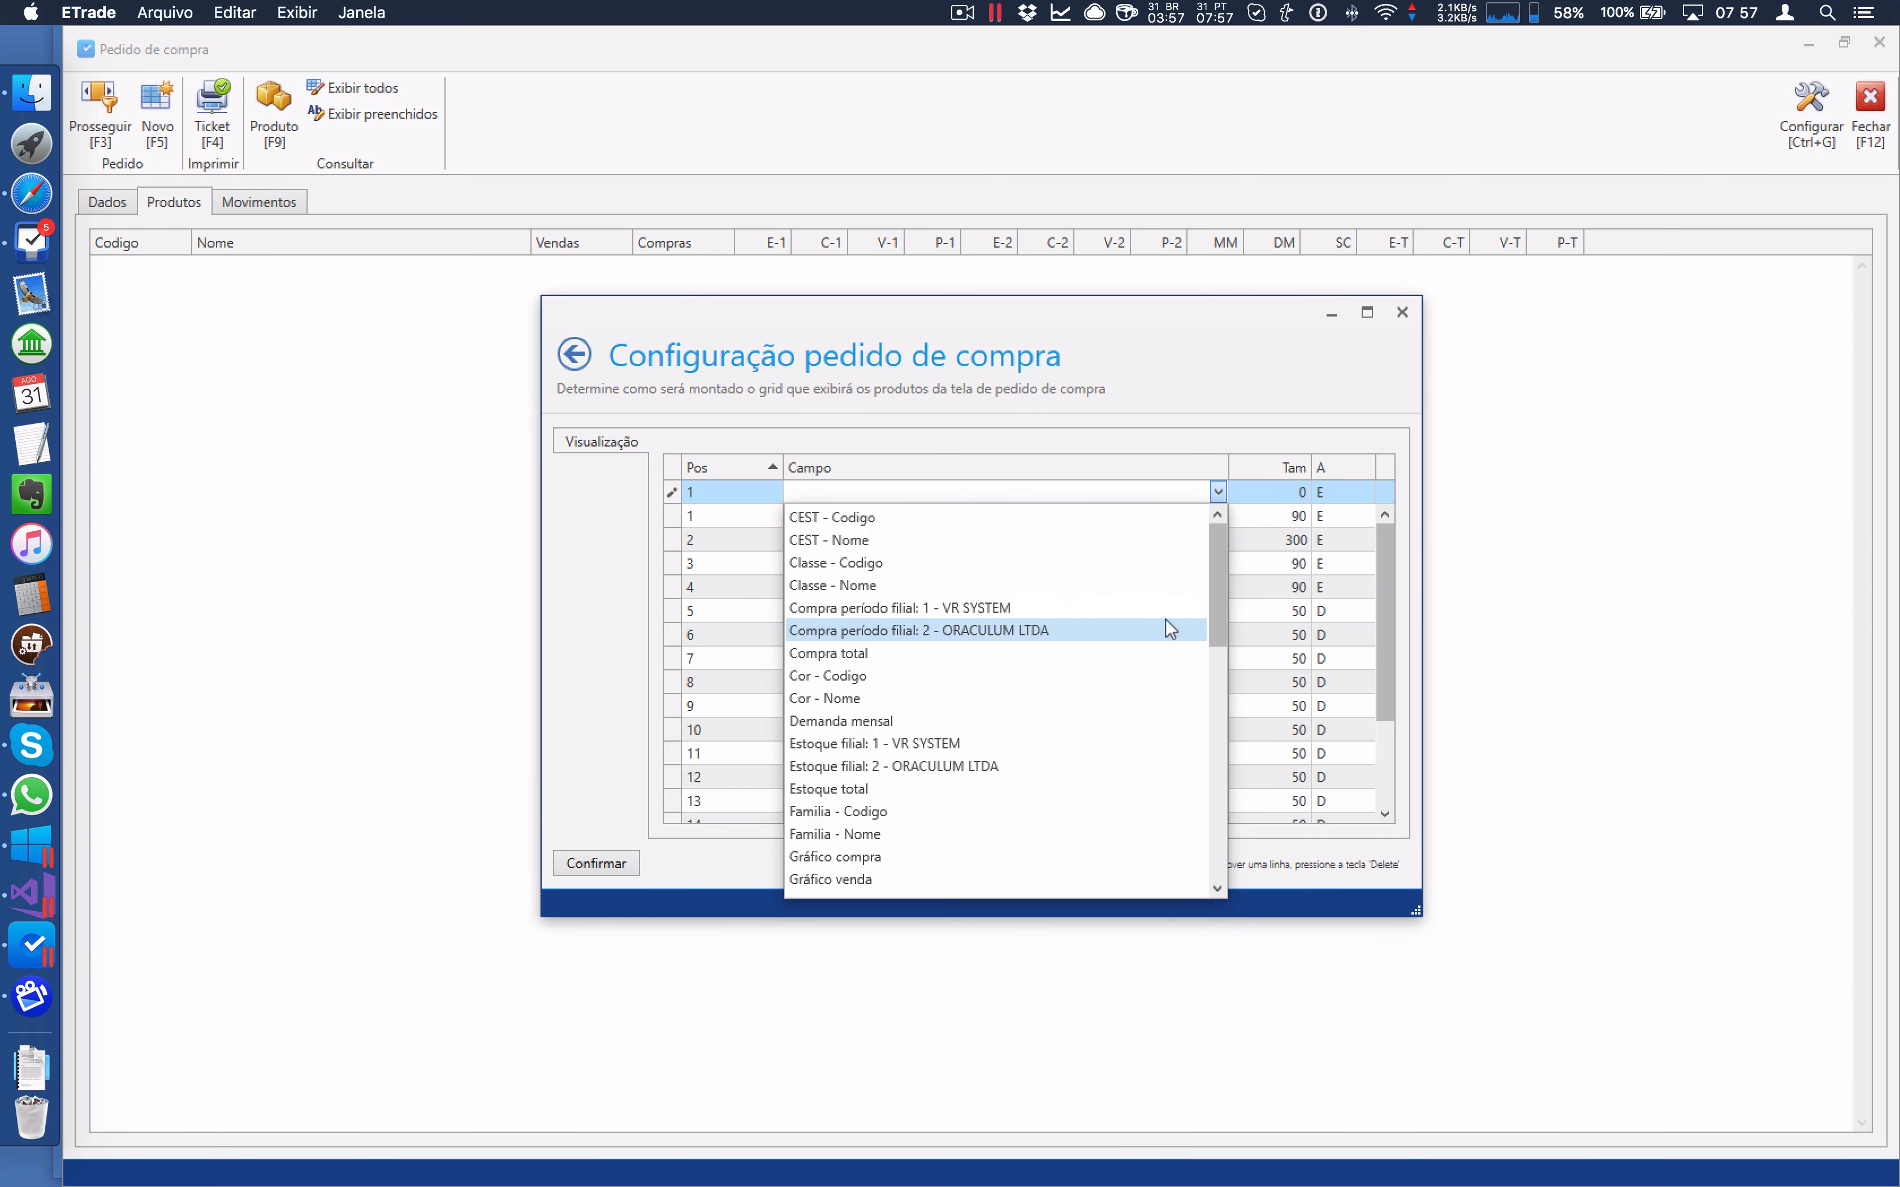
drag(1215, 556, 1225, 699)
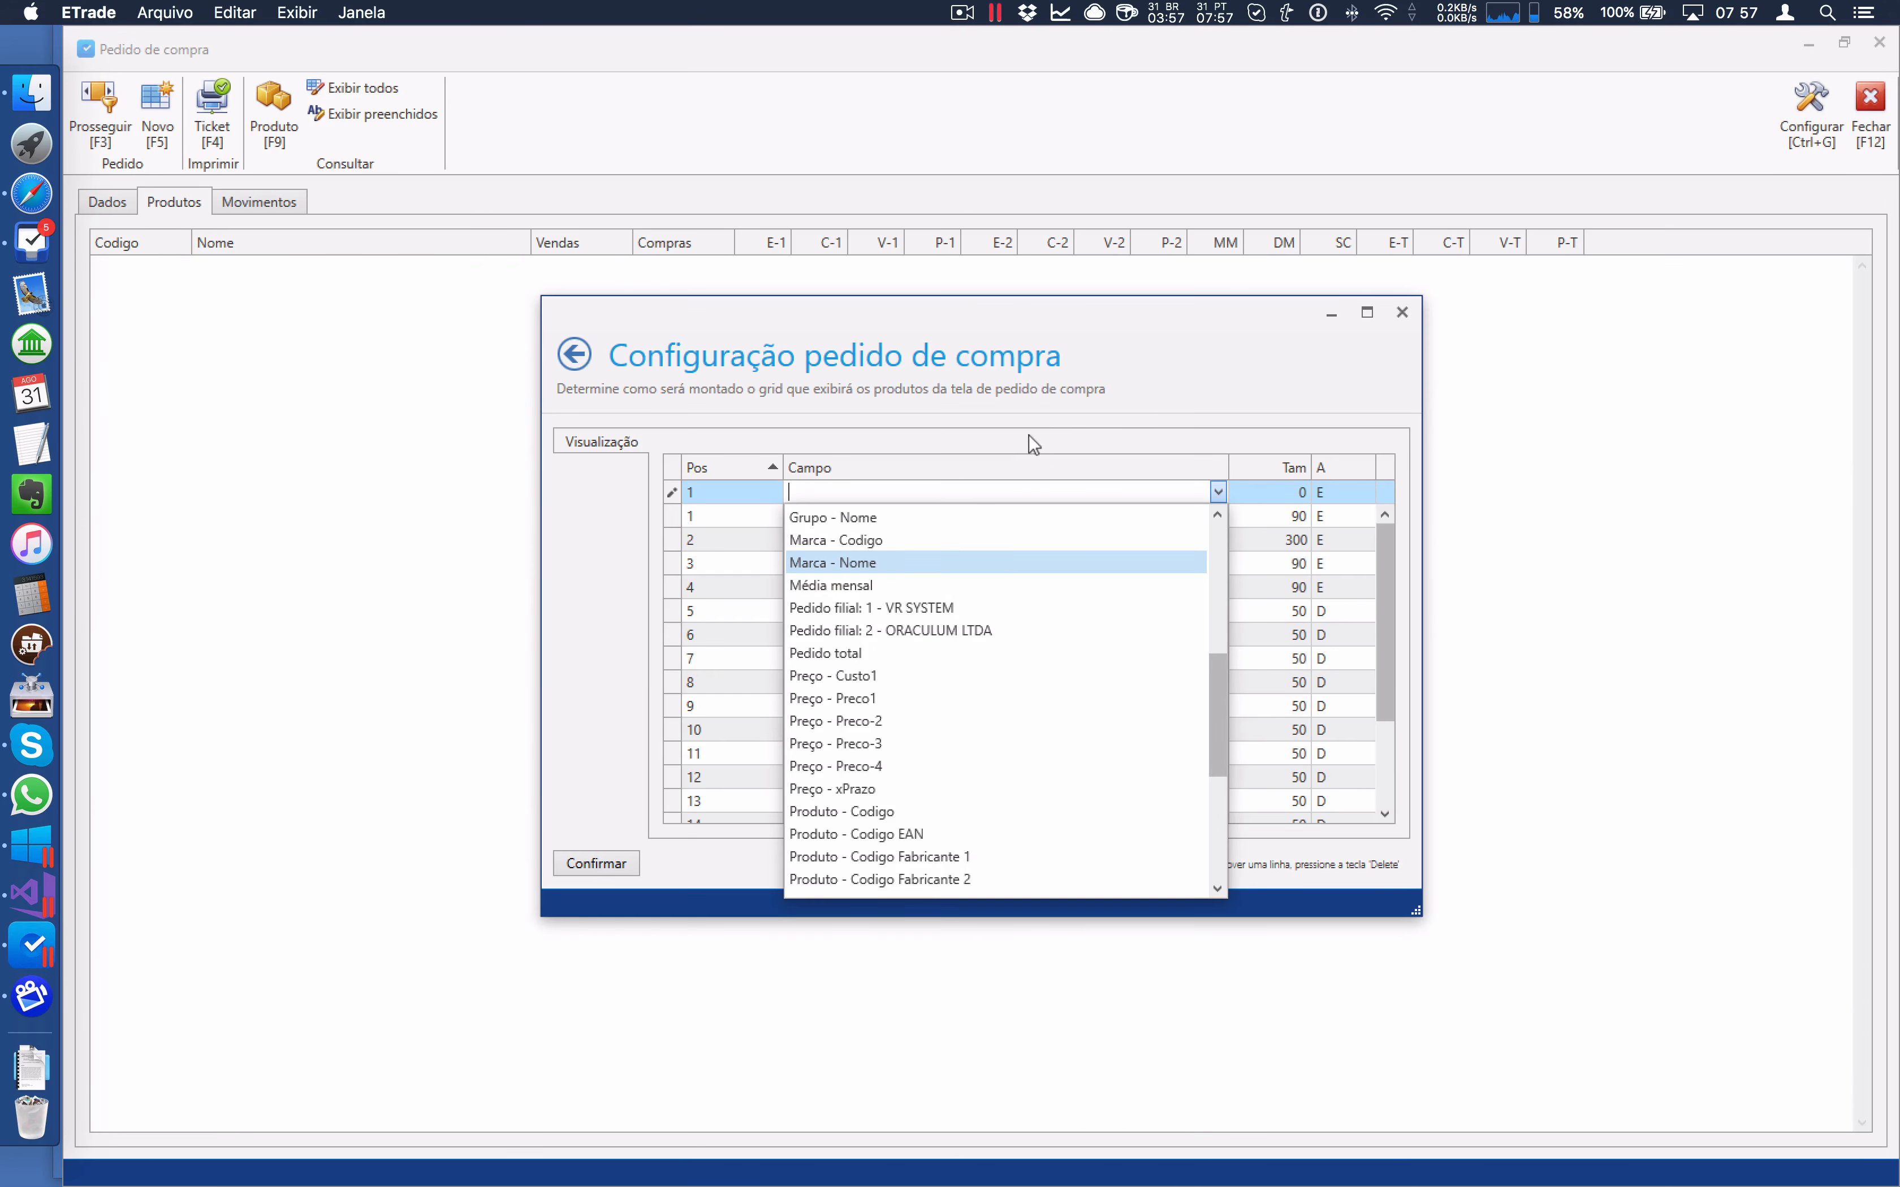
click(1144, 426)
key(Return)
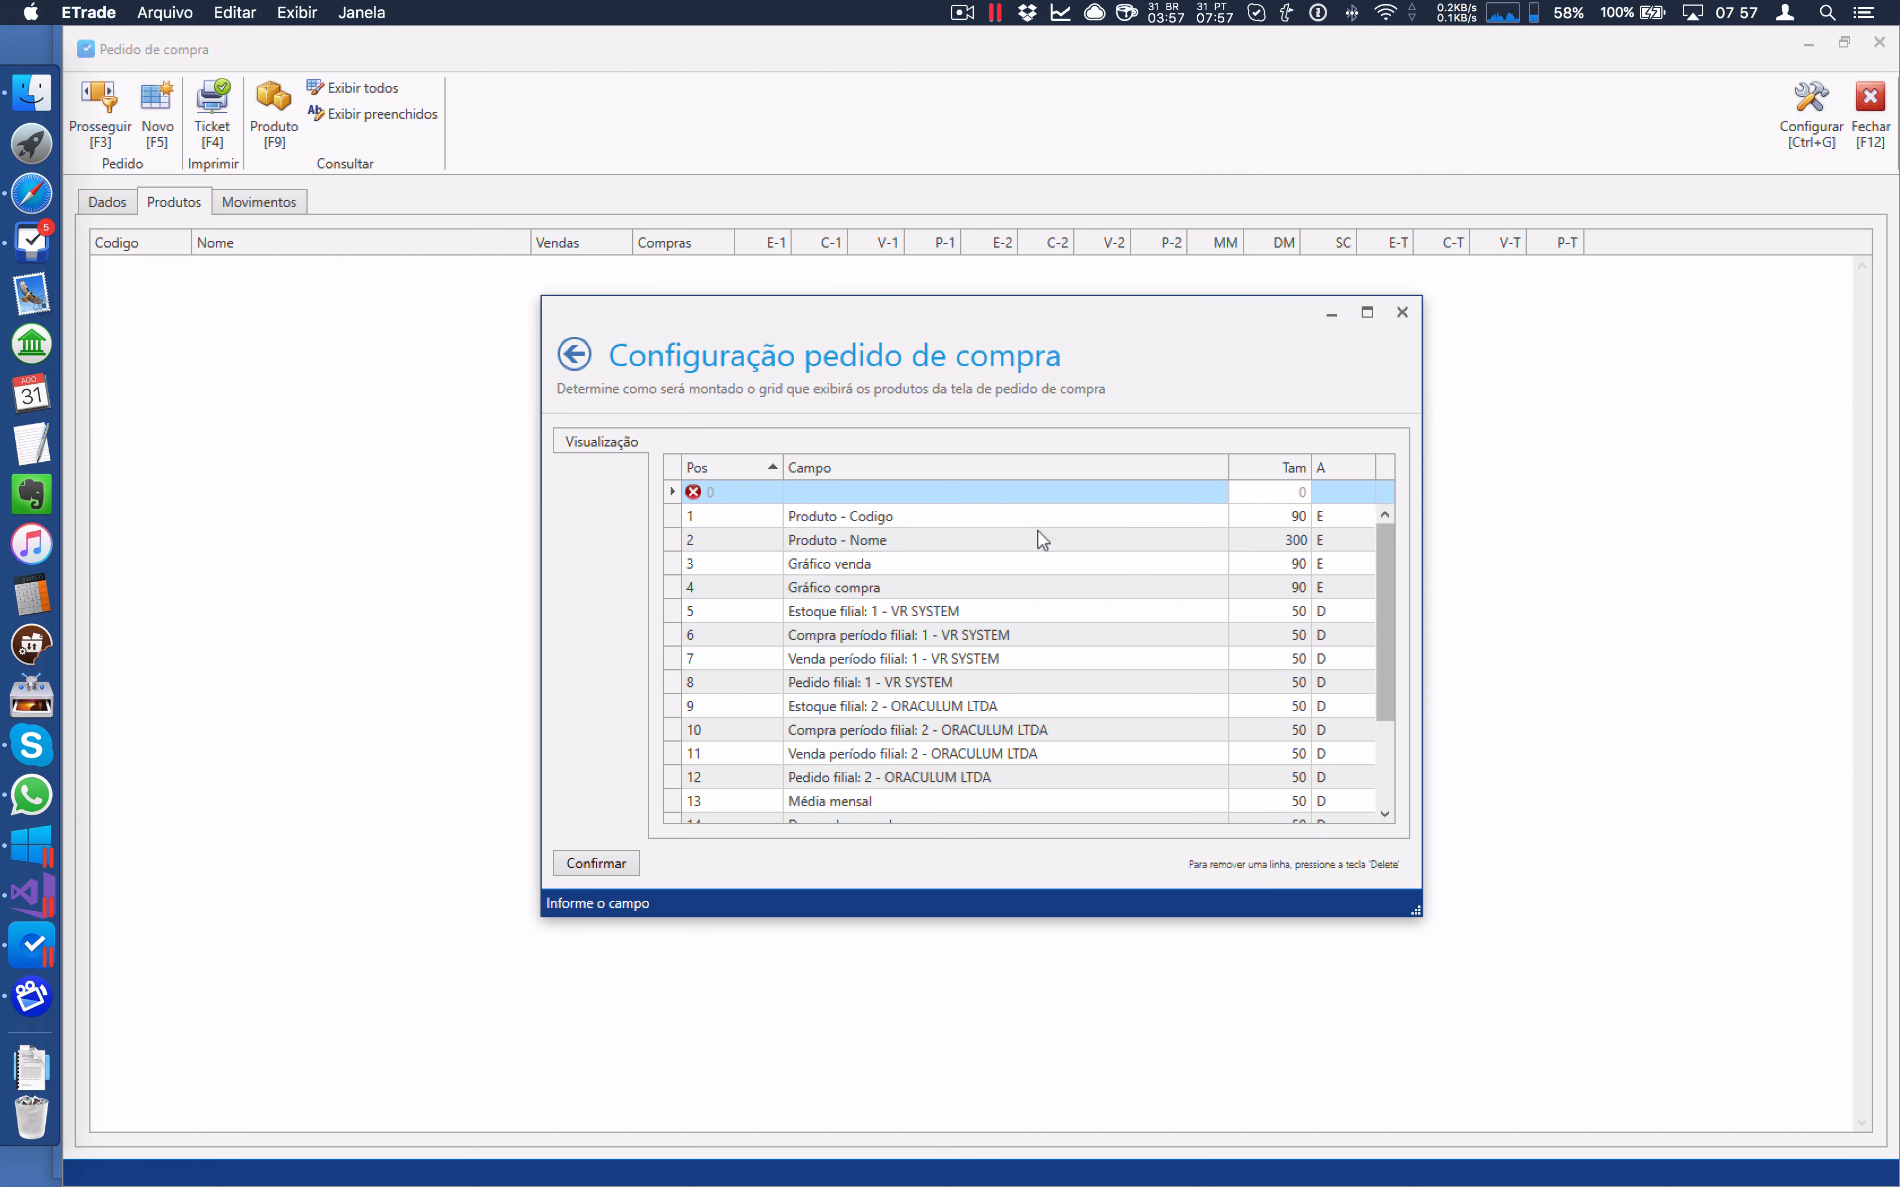
Review the configured product code, name, sales chart, purchase chart and branch 1 stock rows
click(993, 539)
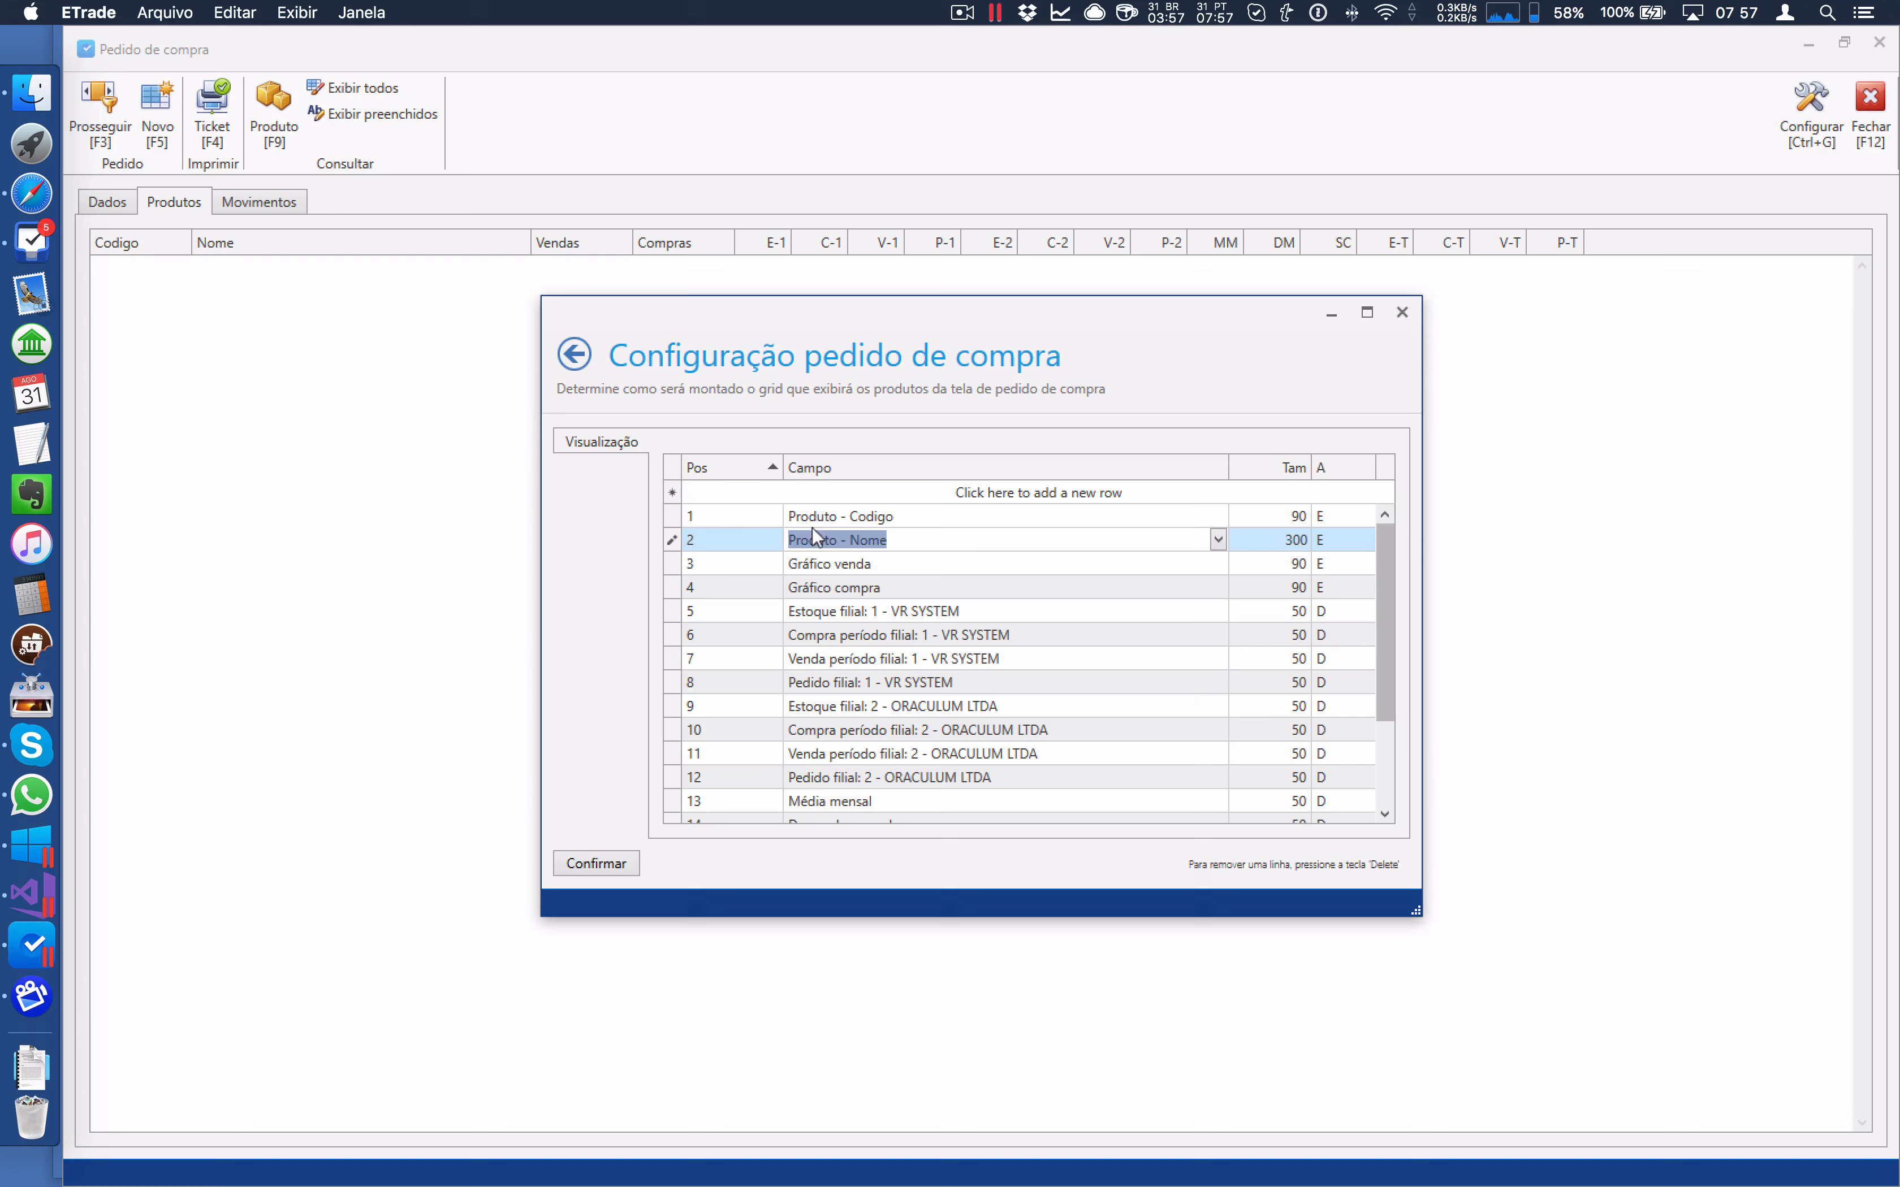
click(713, 510)
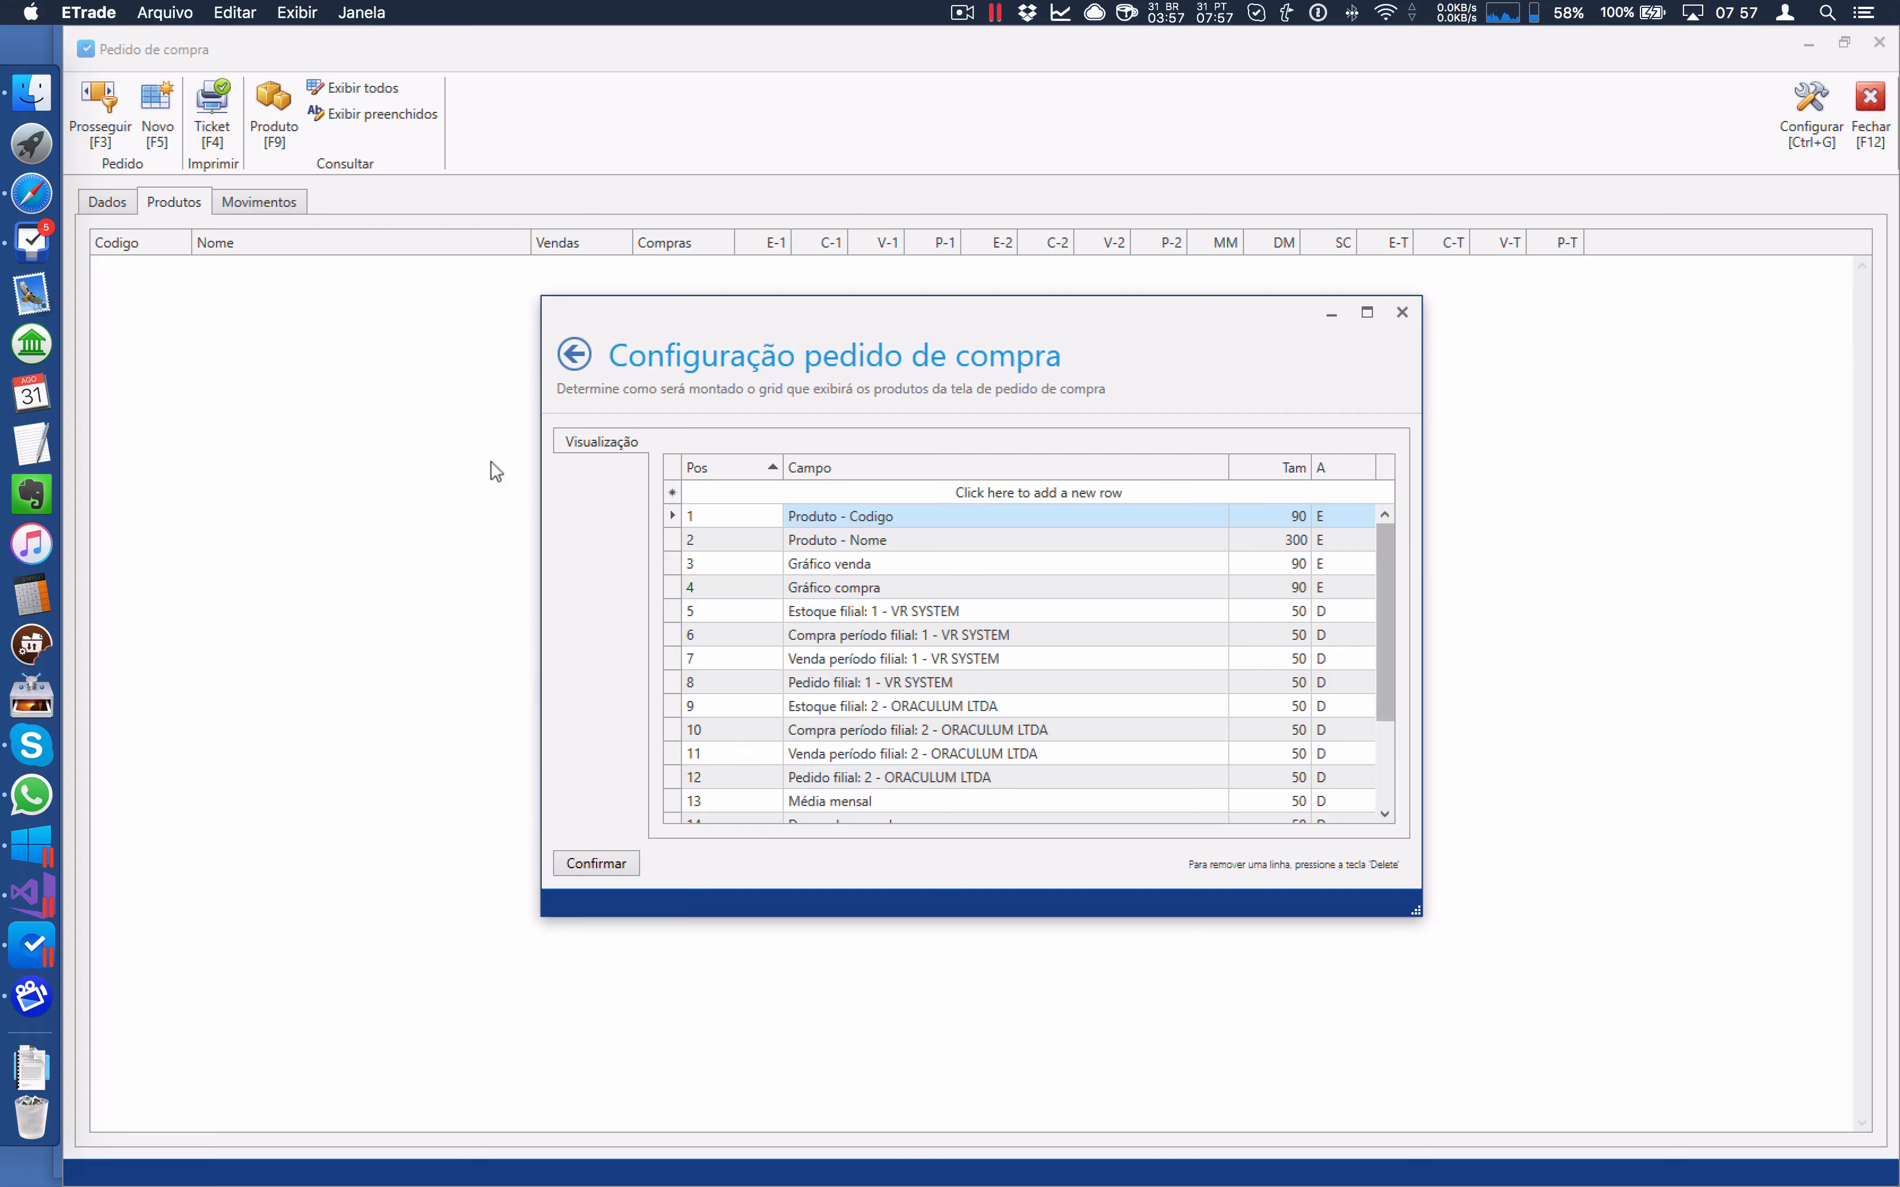
click(679, 547)
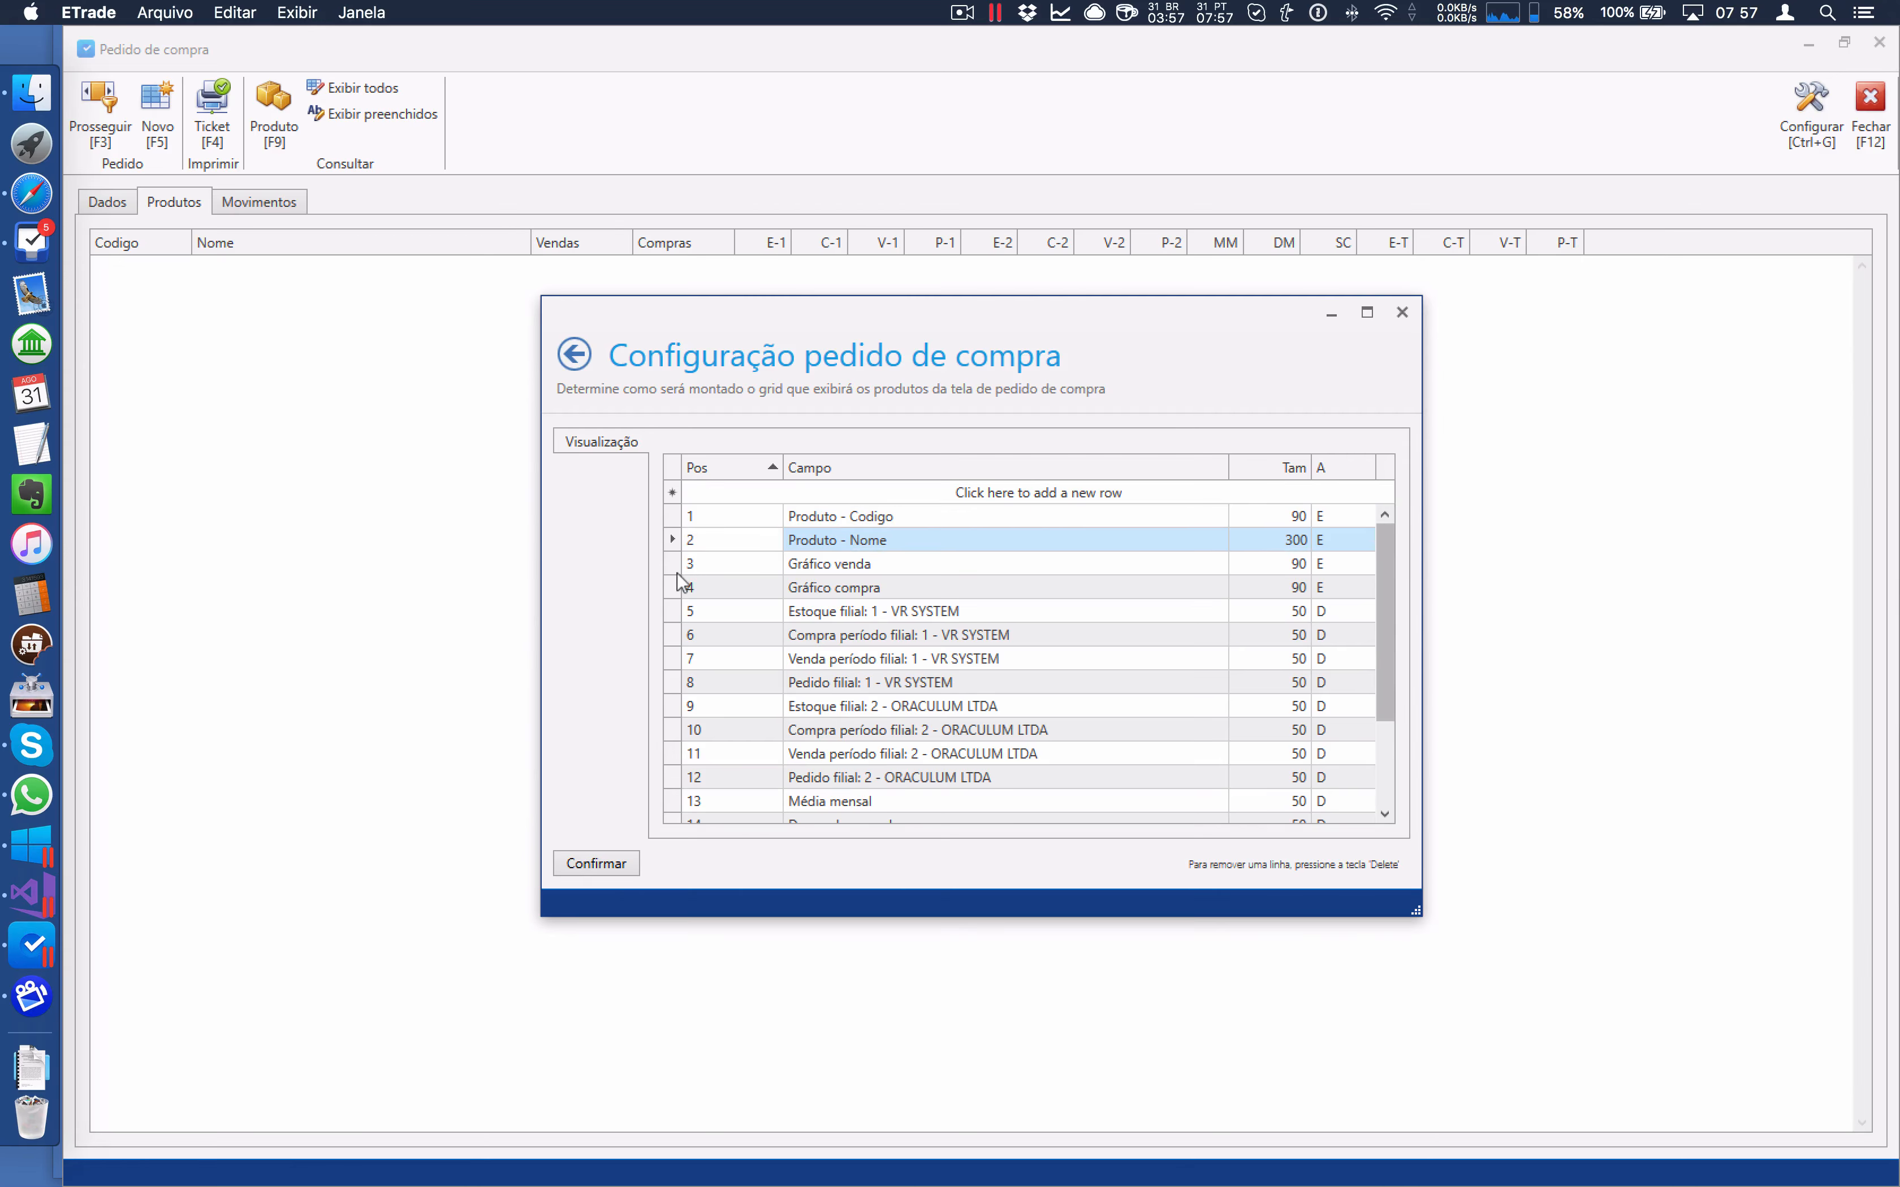
click(678, 565)
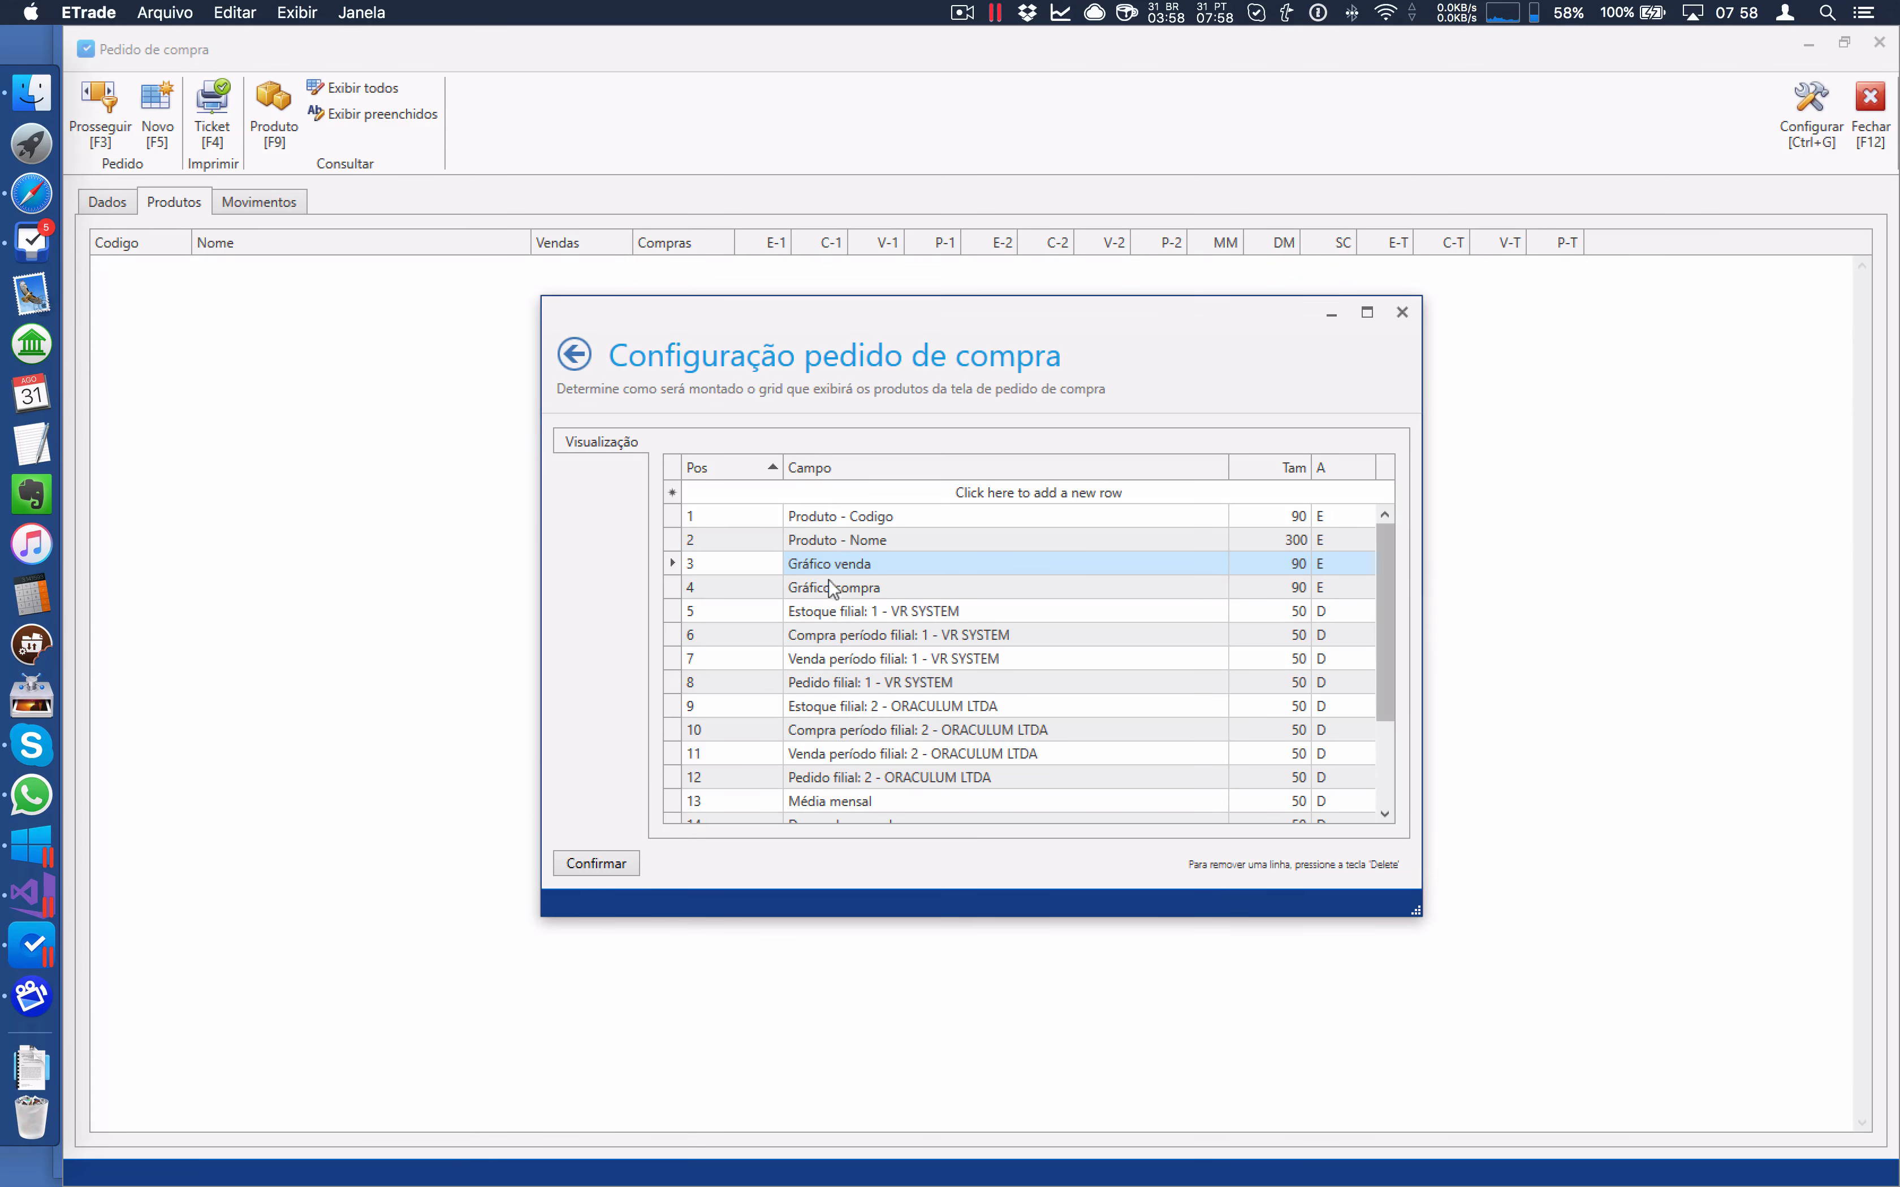
click(849, 590)
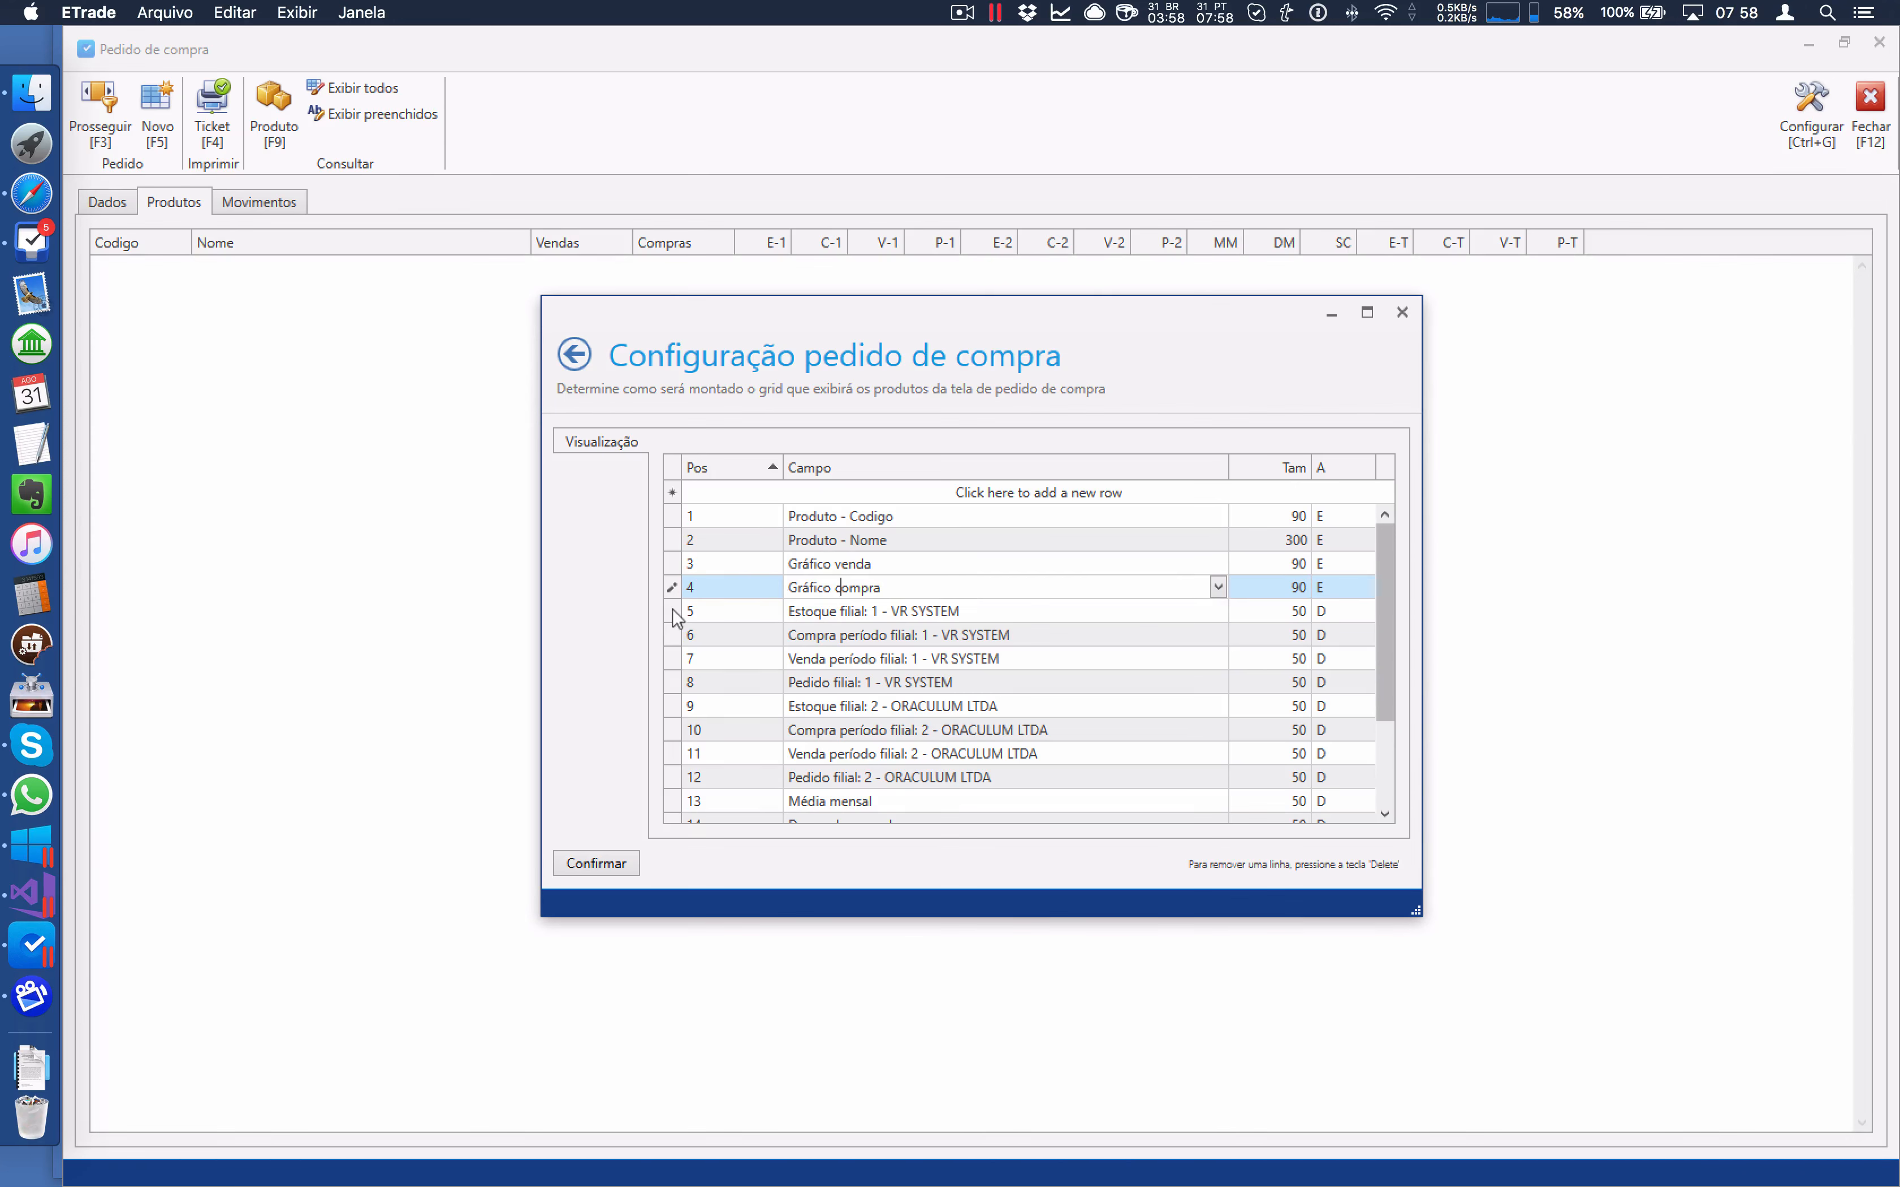
click(737, 611)
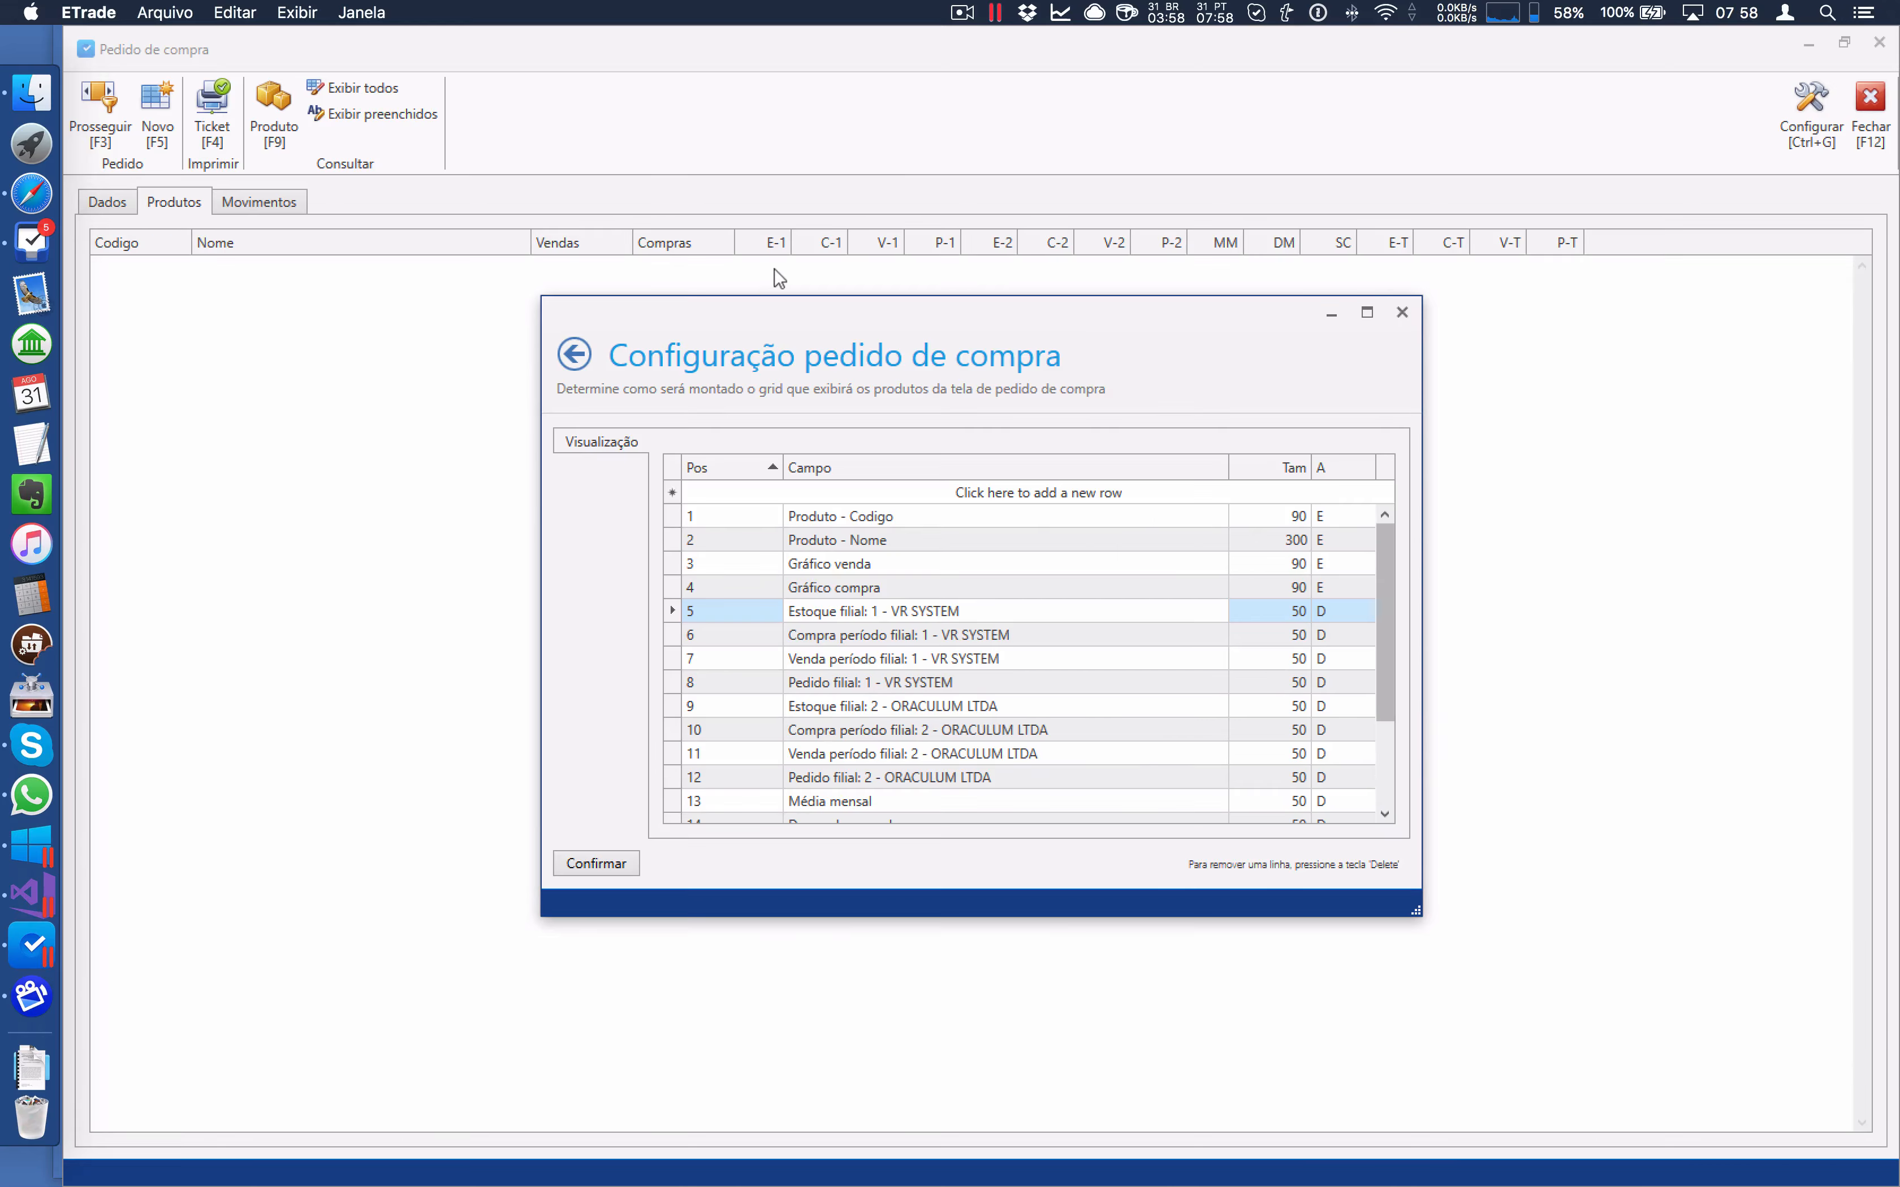
Add a grid column at position 2 for Unidade venda - Unidade with a width of 30, discarding the extra blank row
click(740, 493)
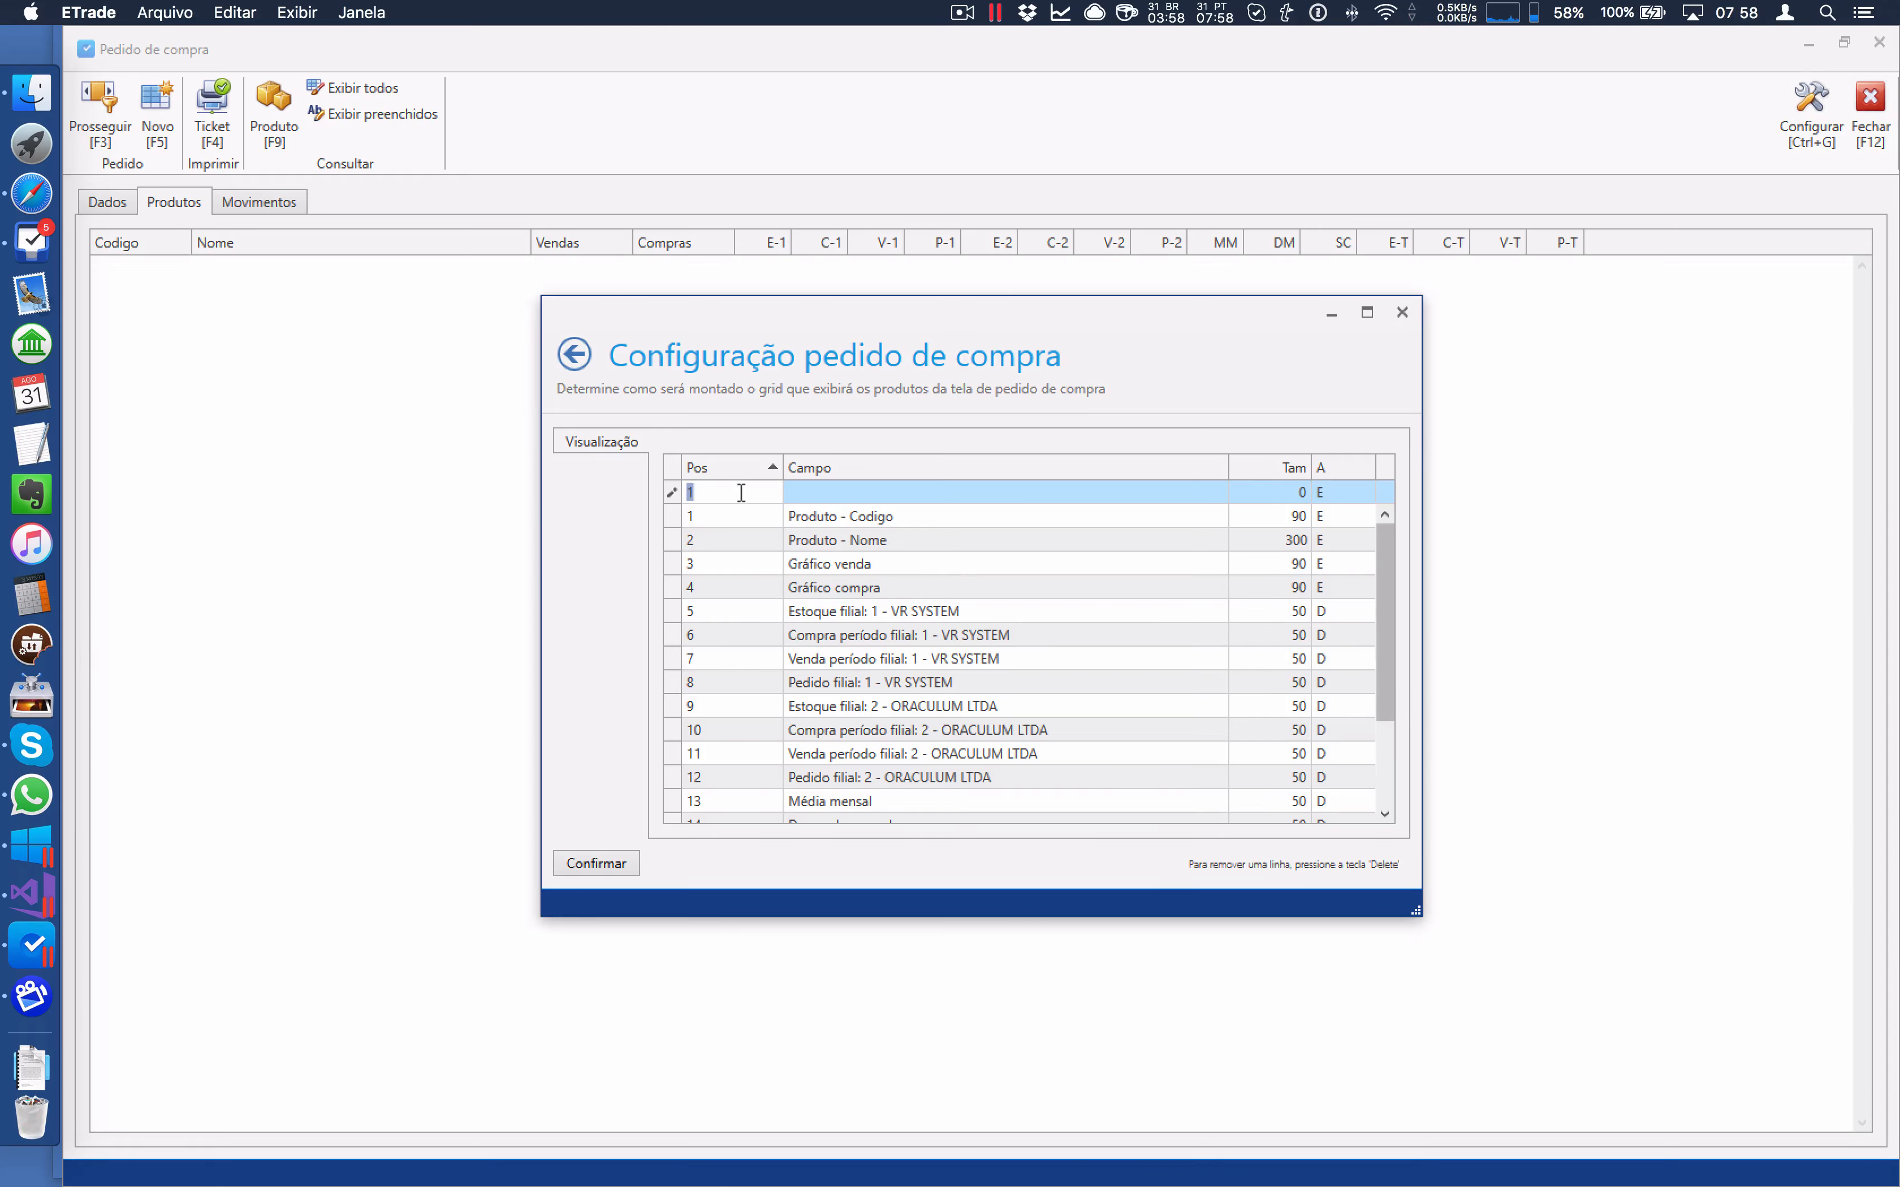
text(2)
key(Tab)
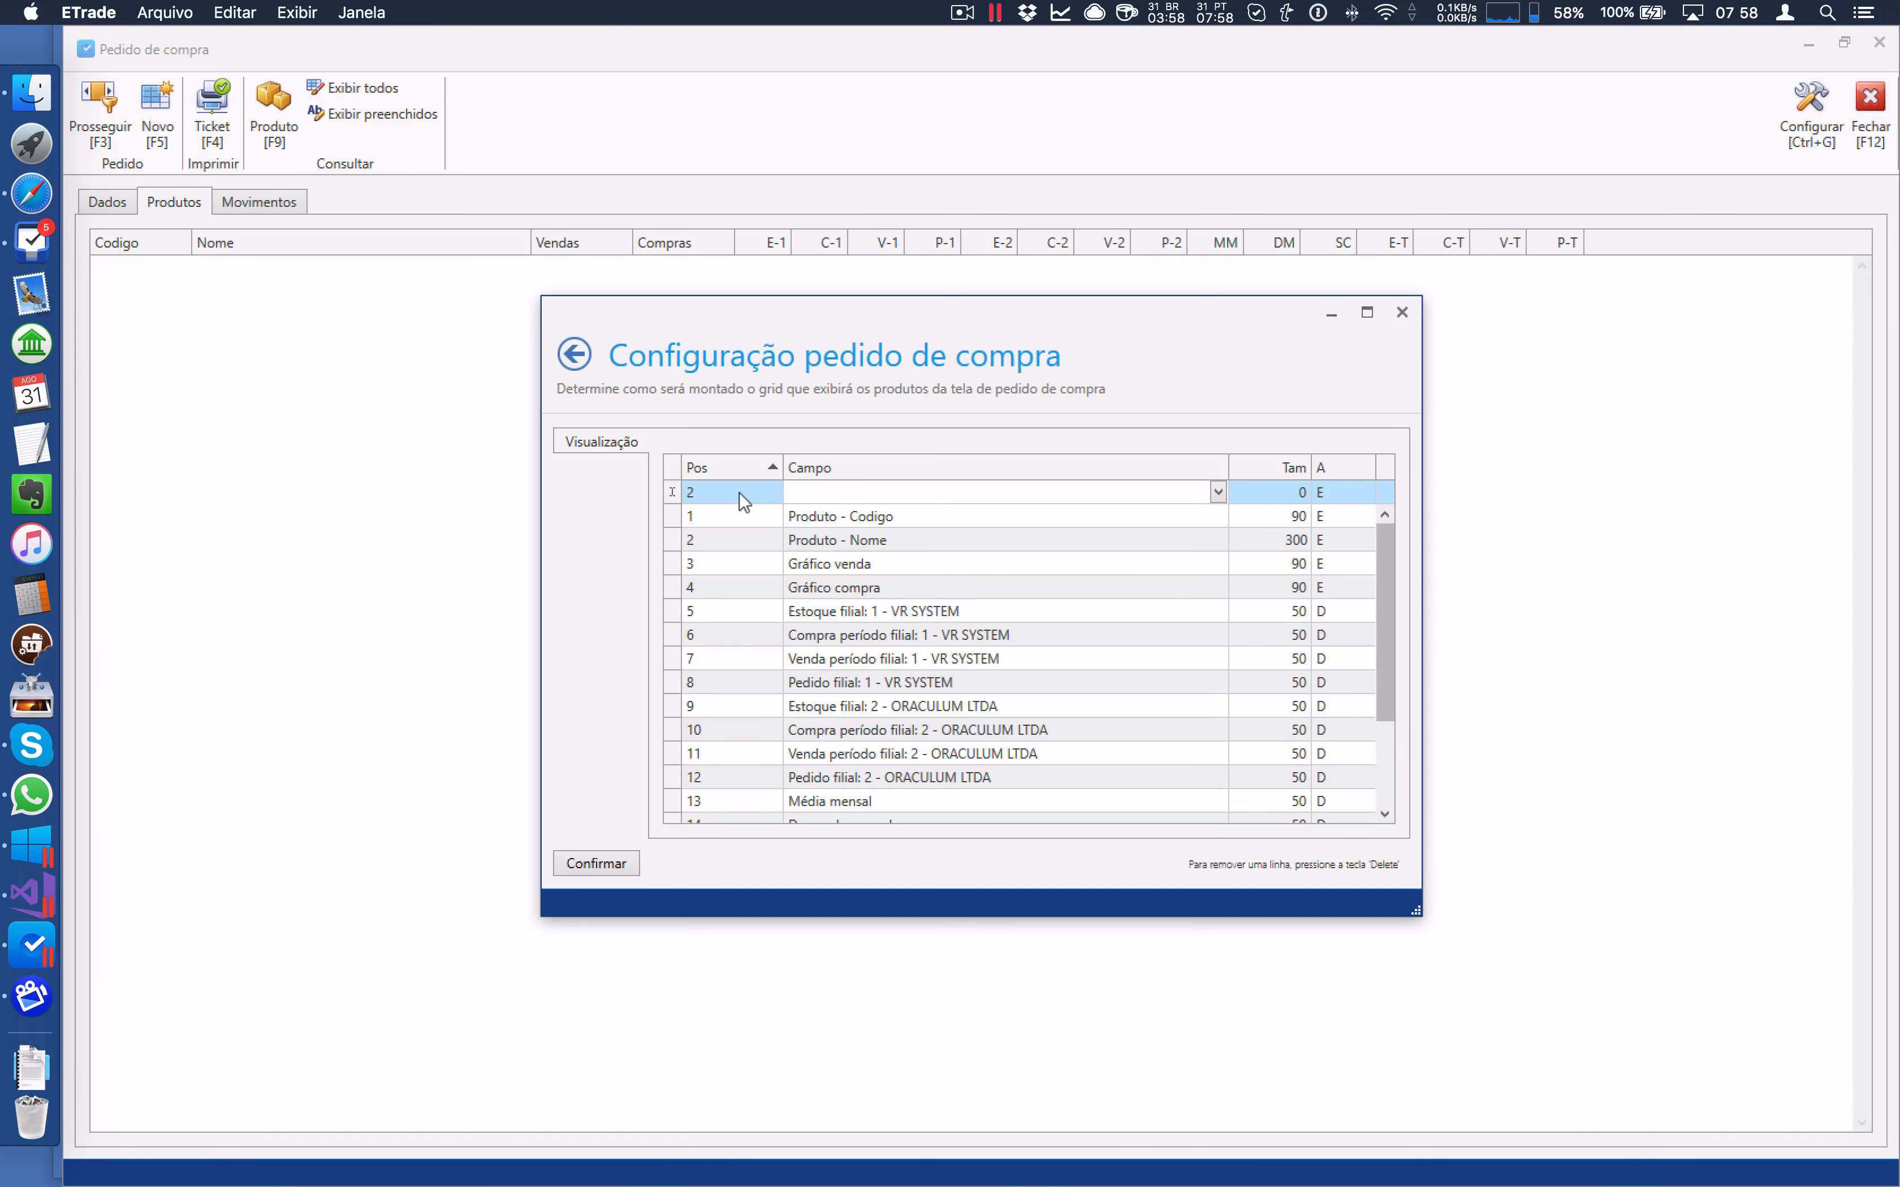
text(Unidade venda - Descrição)
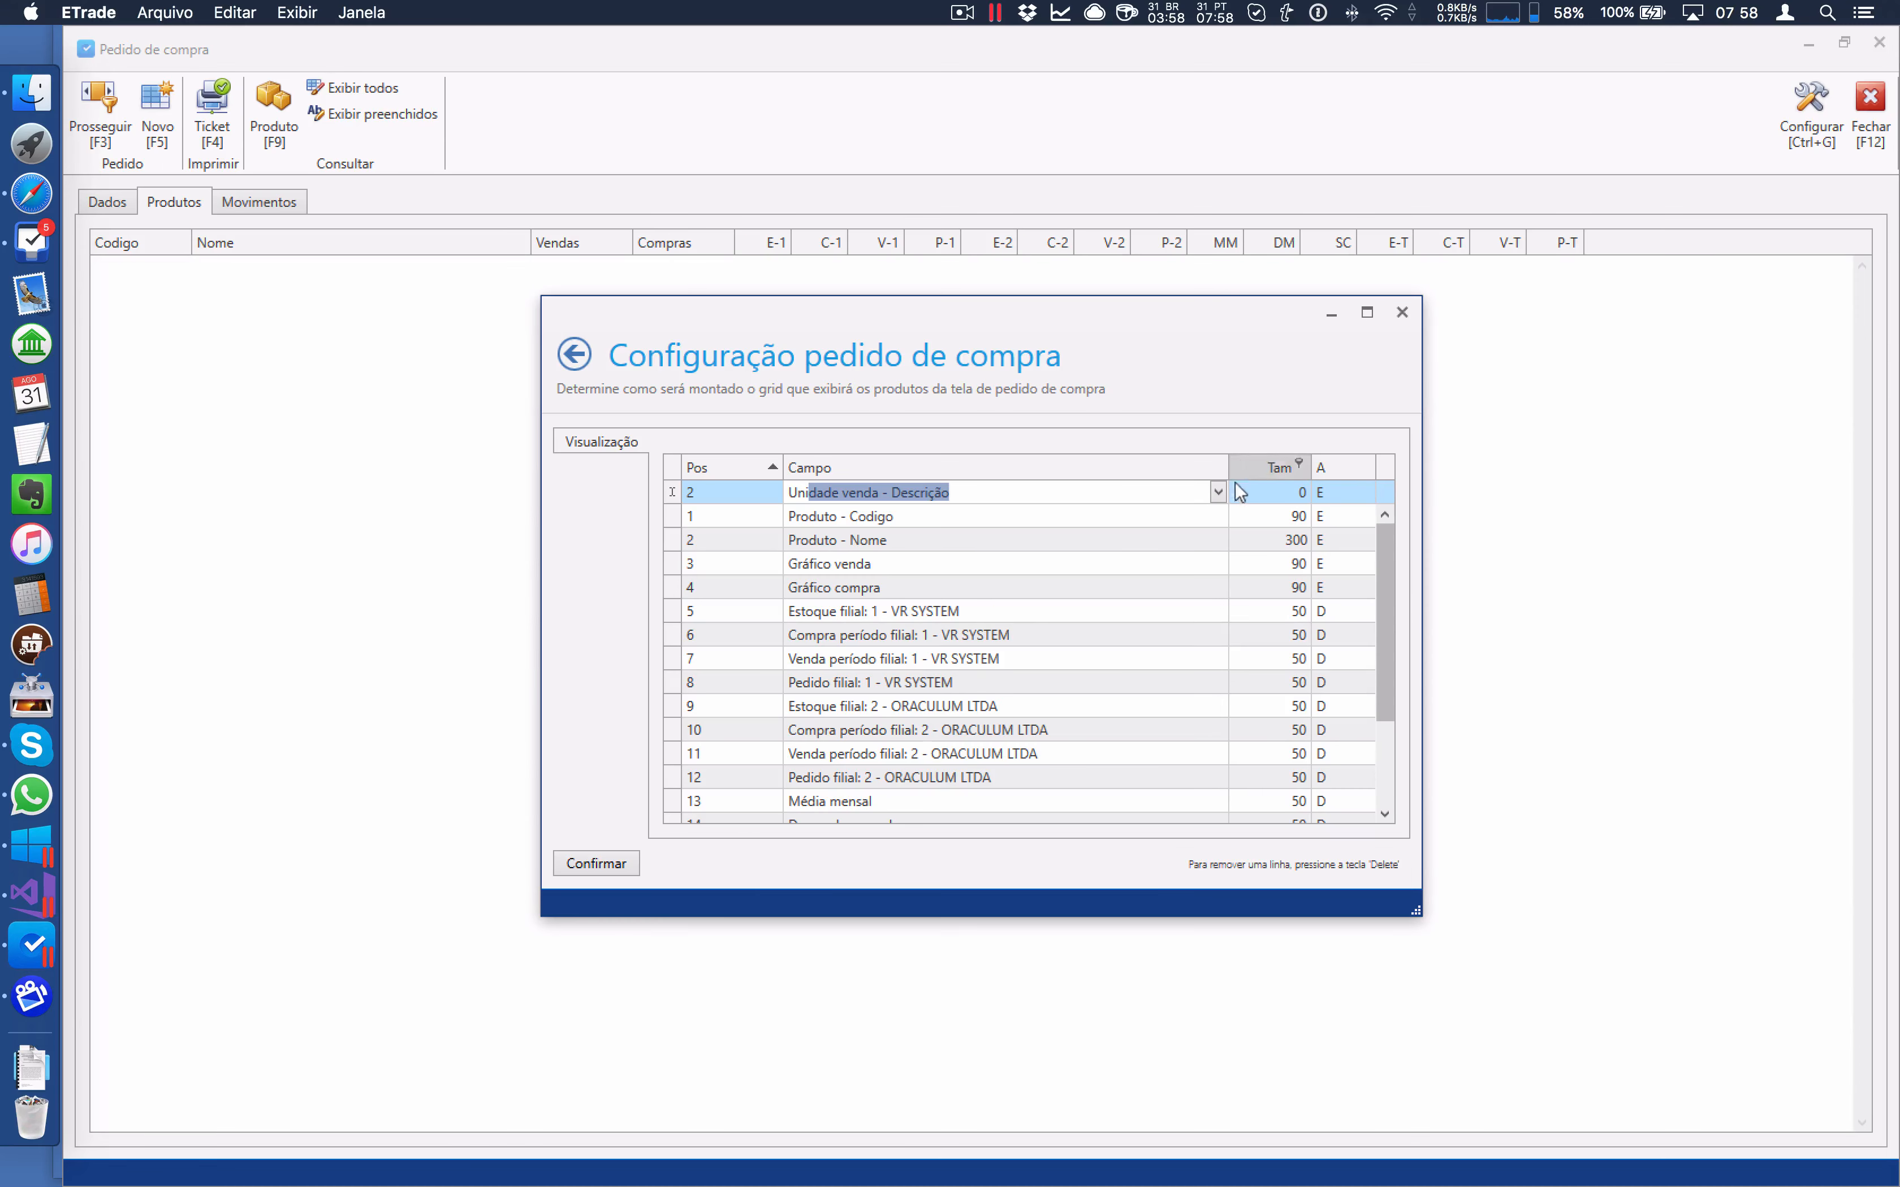
click(1217, 492)
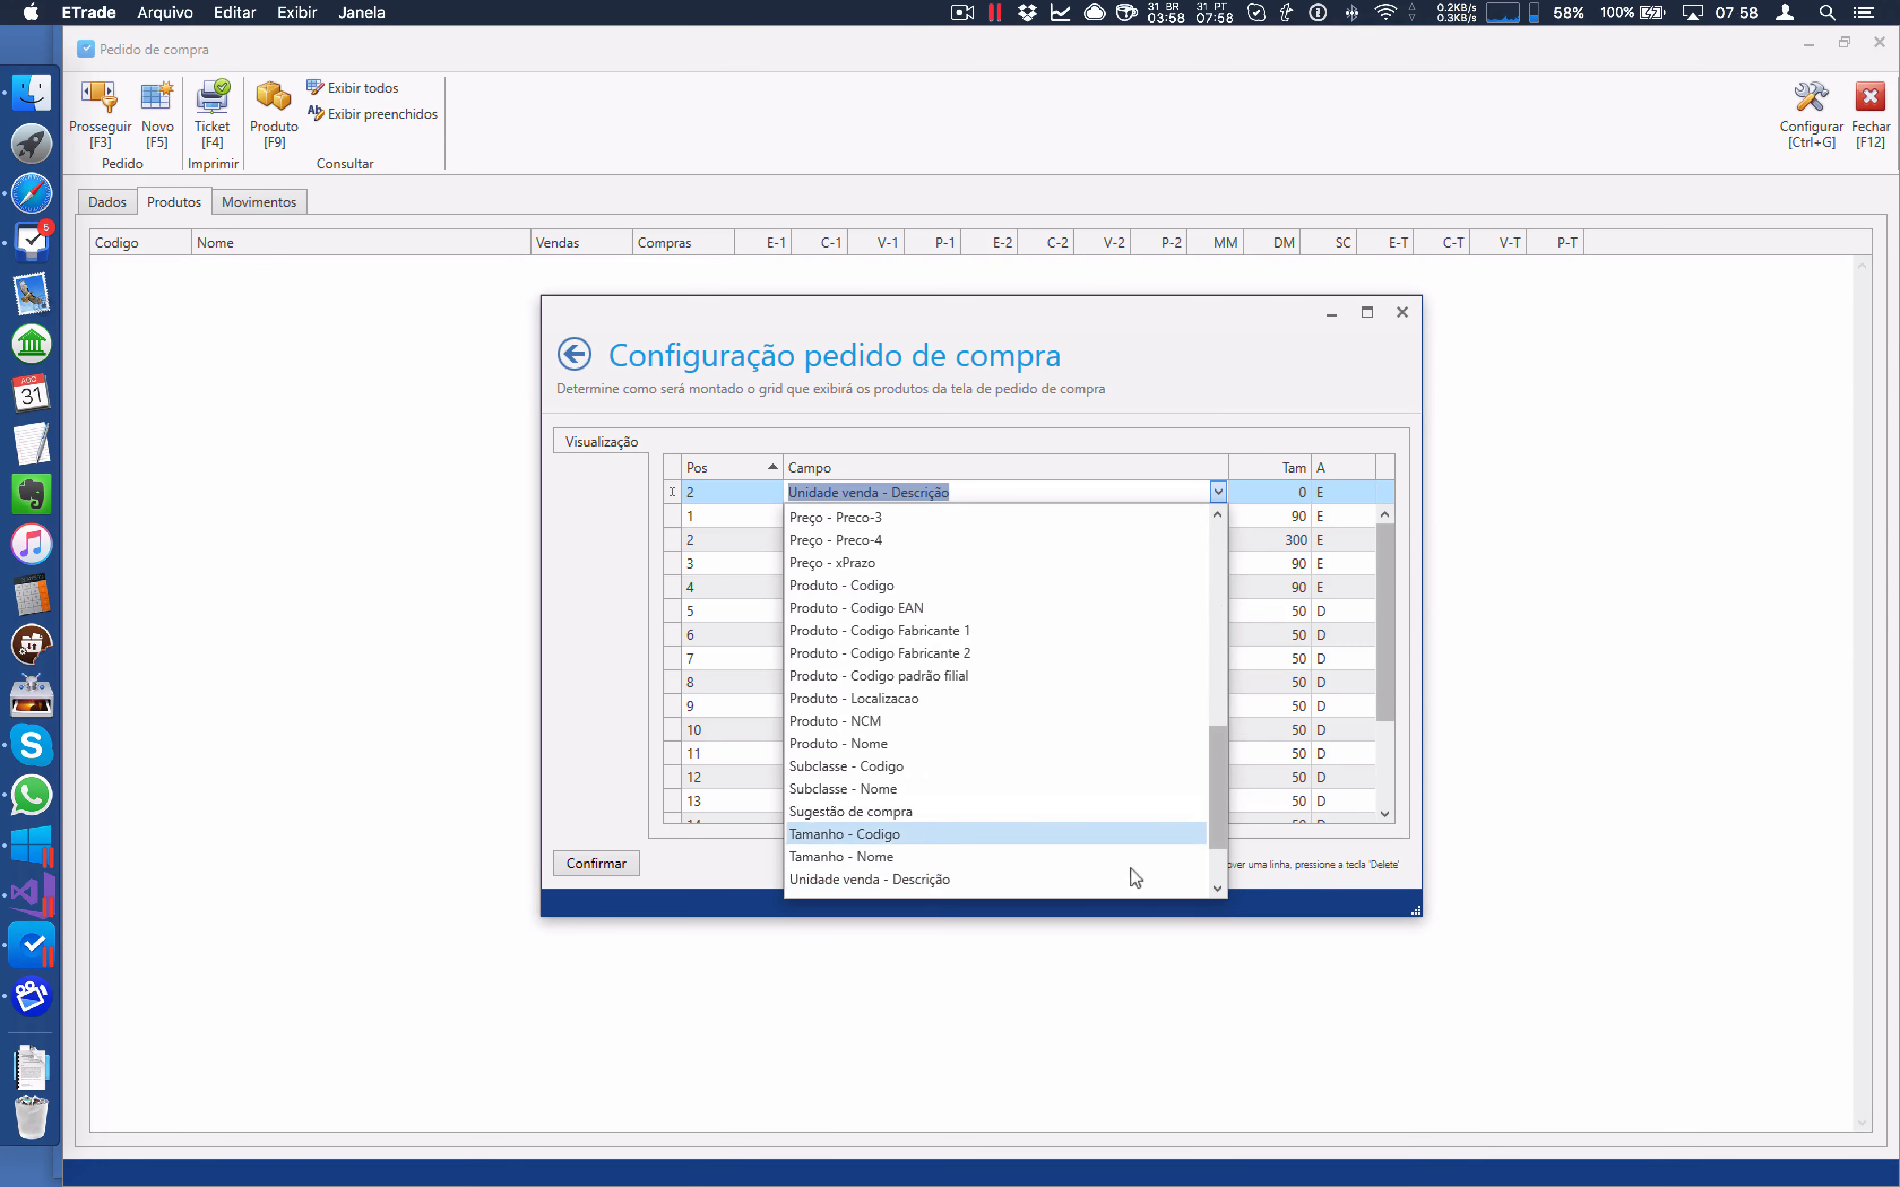
scroll(1219, 813, down, 3)
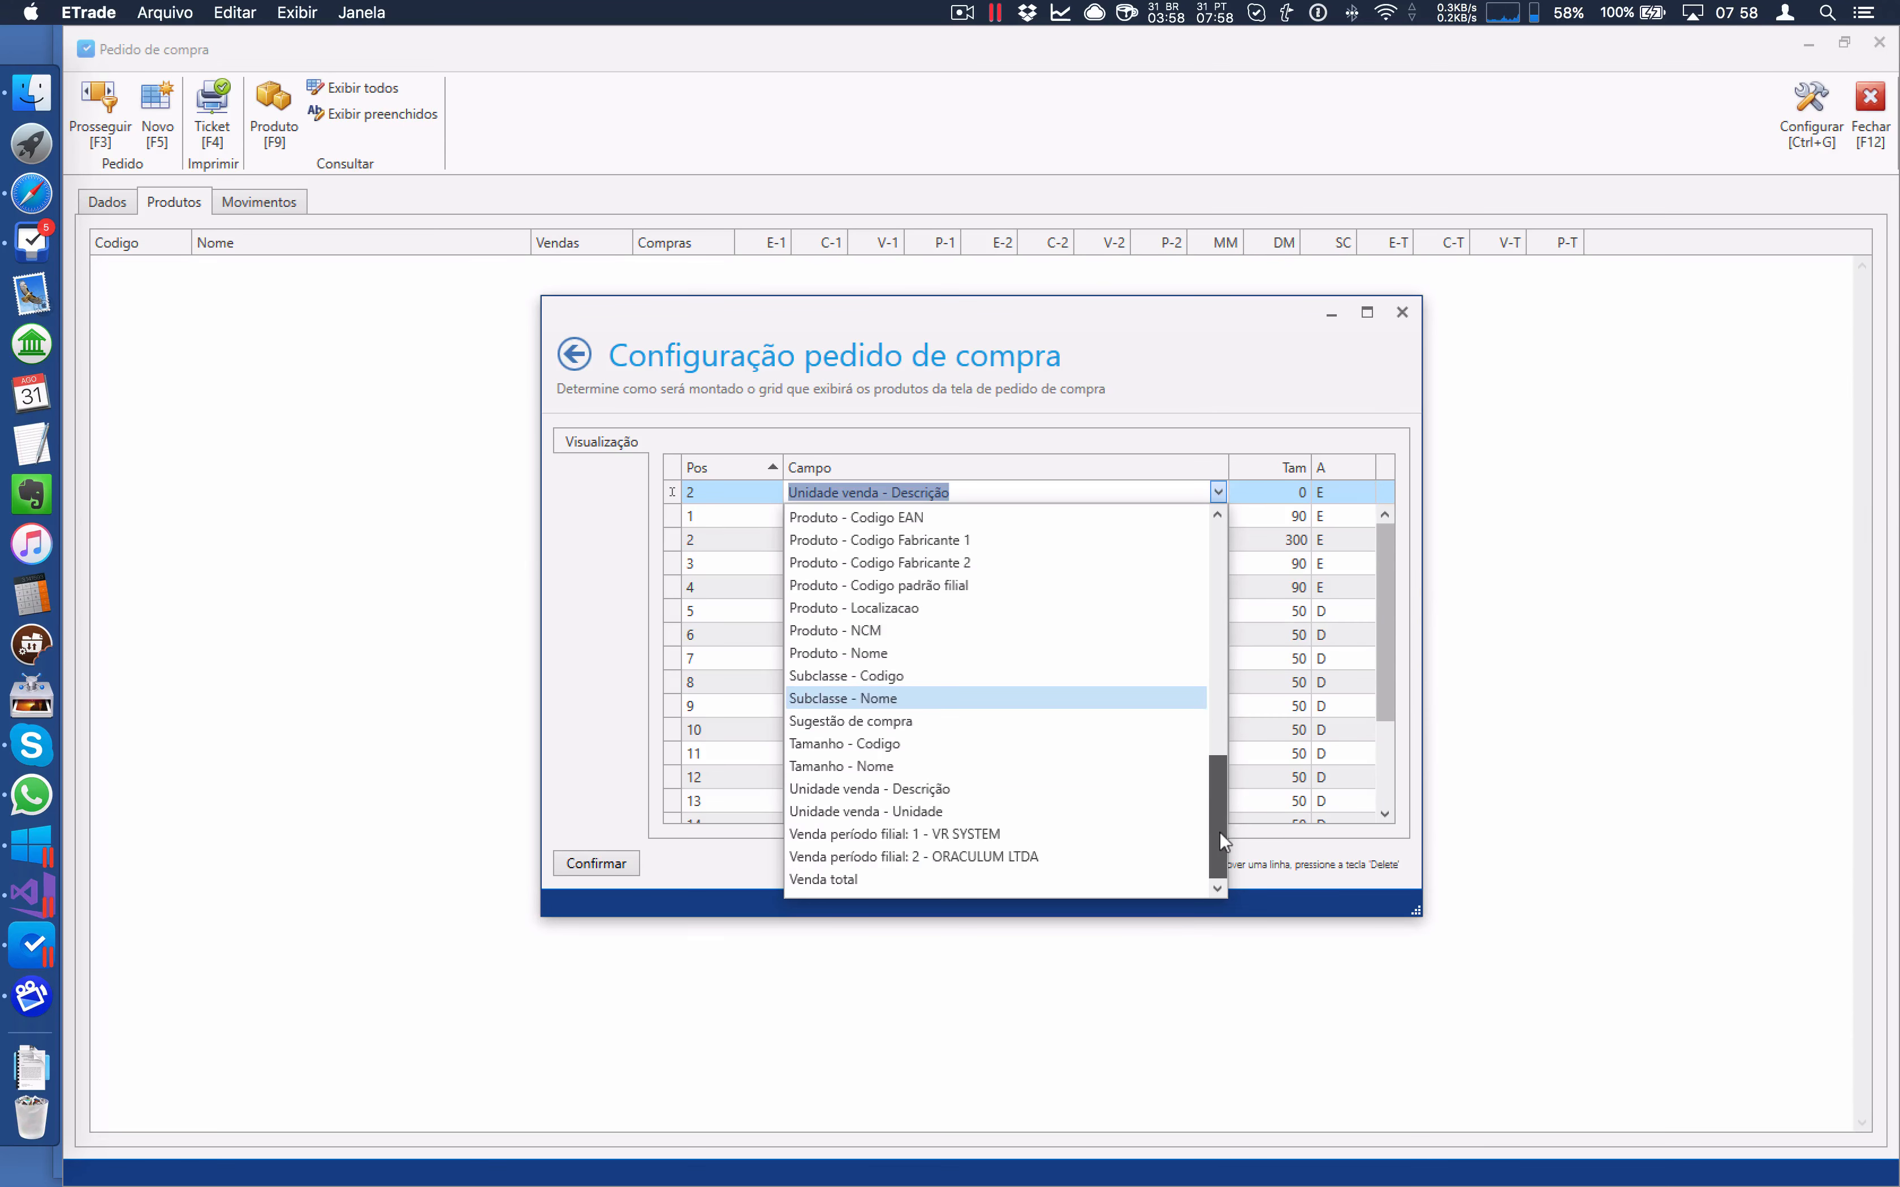
click(993, 822)
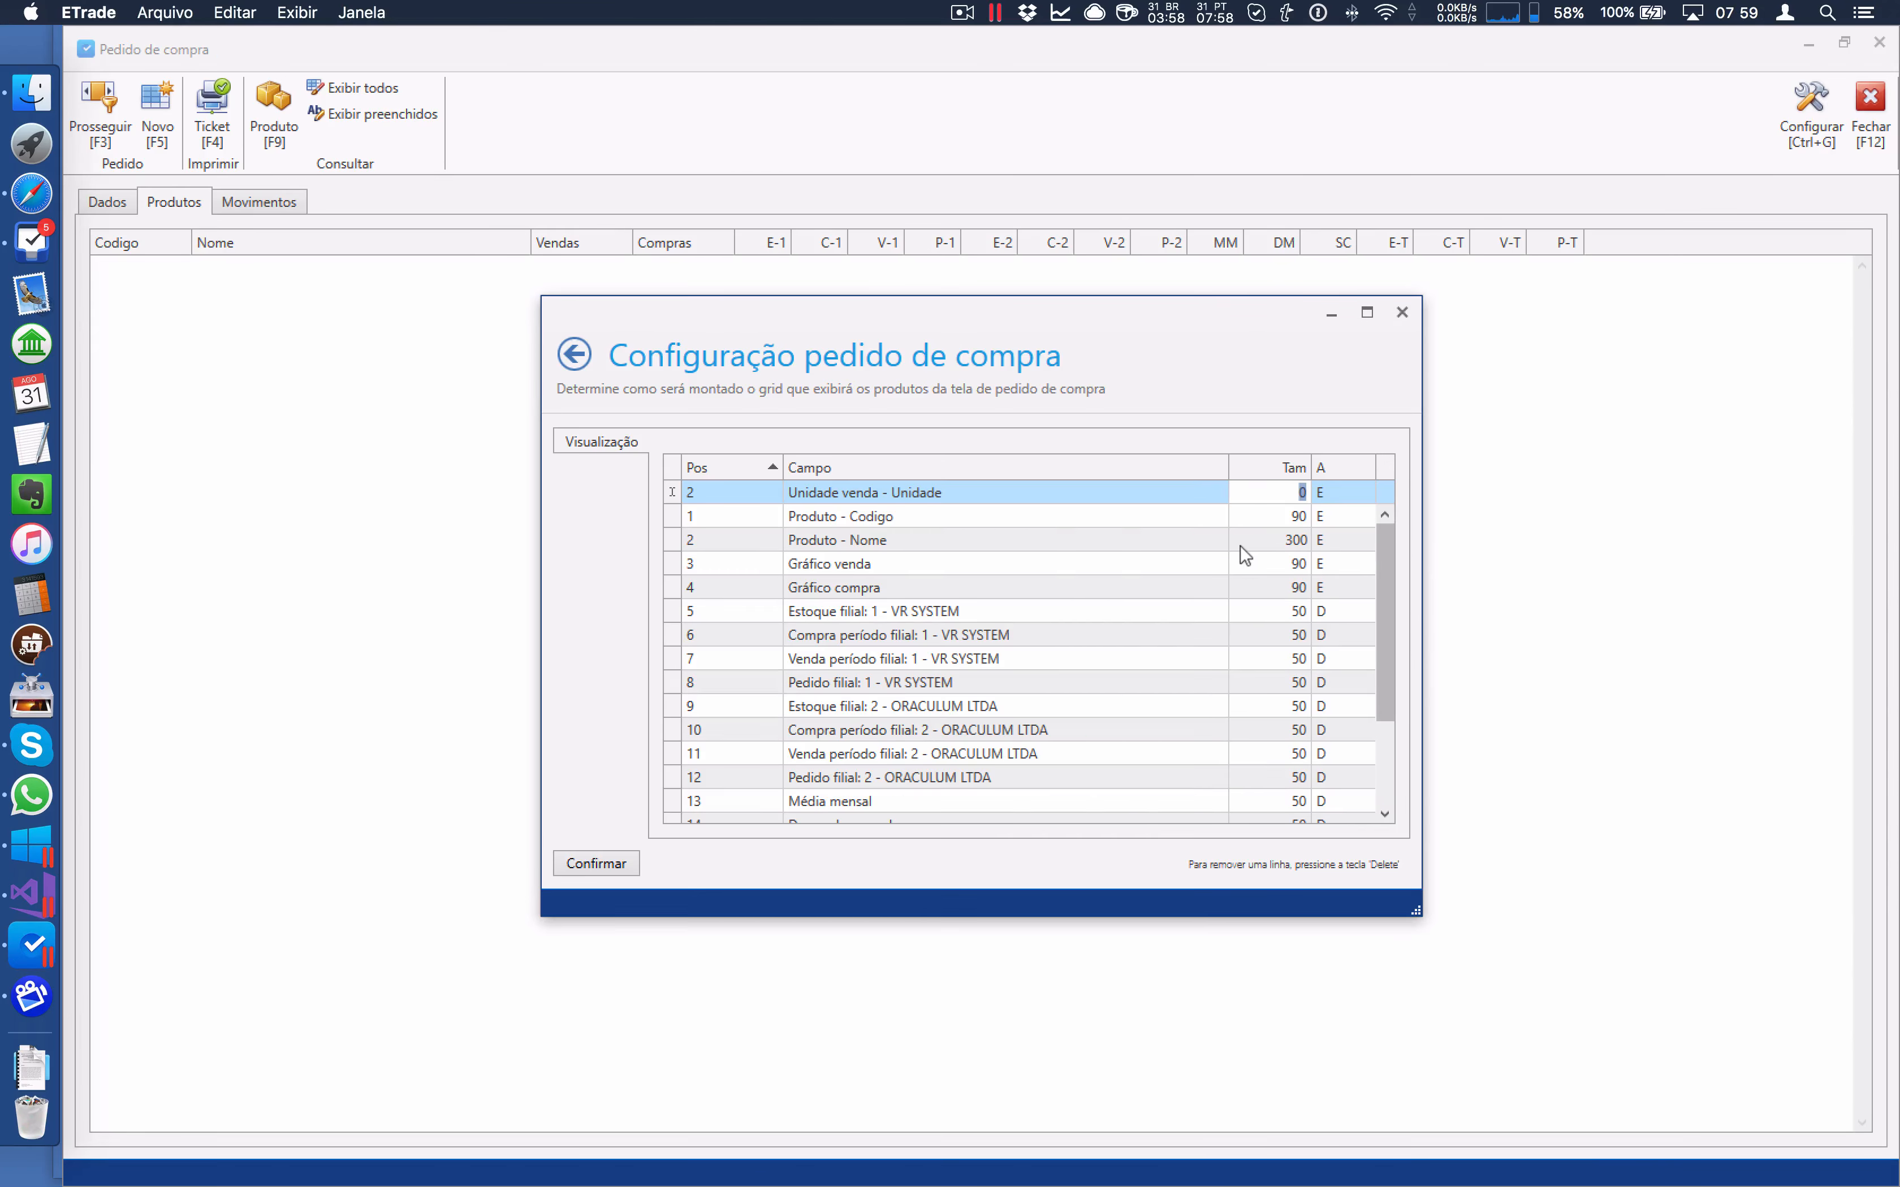
text(30)
key(Return)
key(Return)
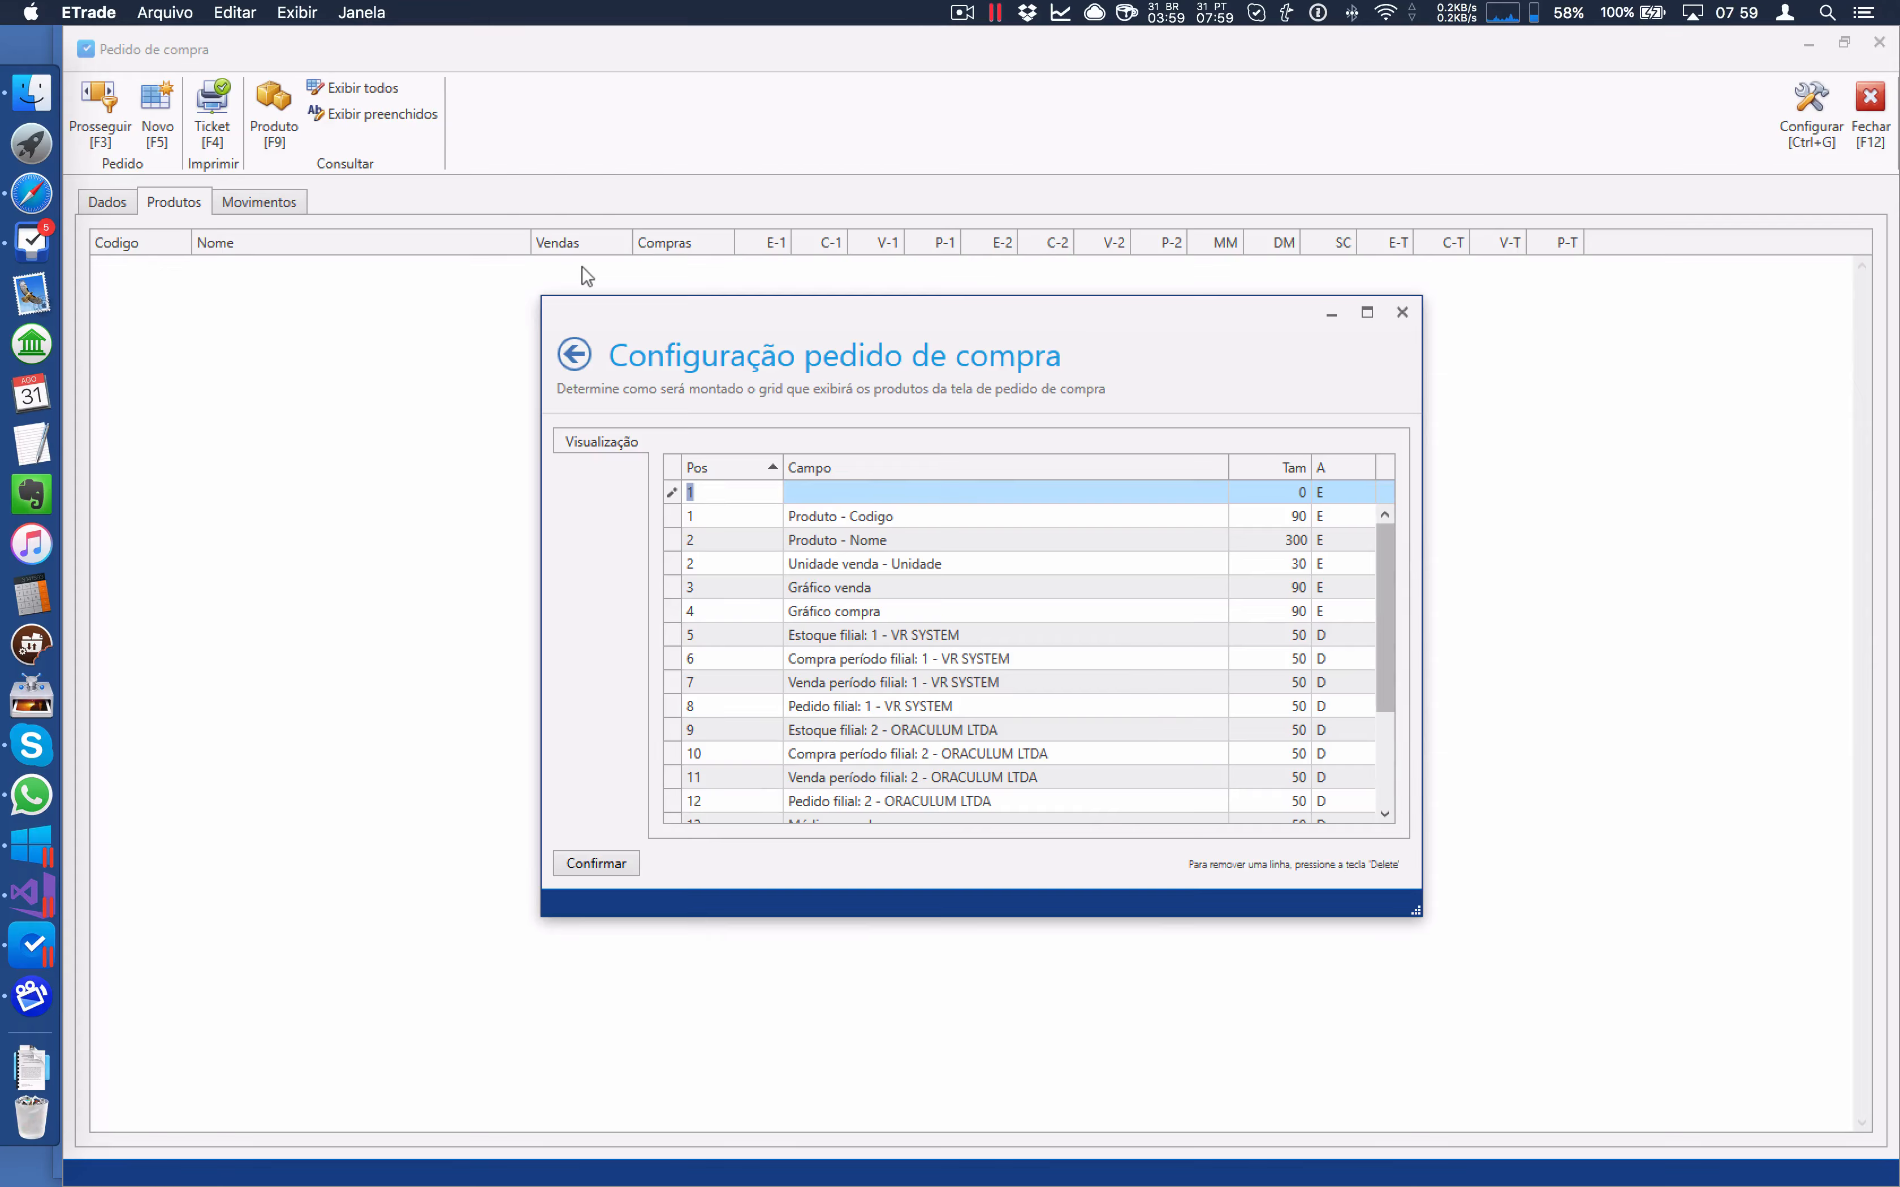
text(1)
click(845, 526)
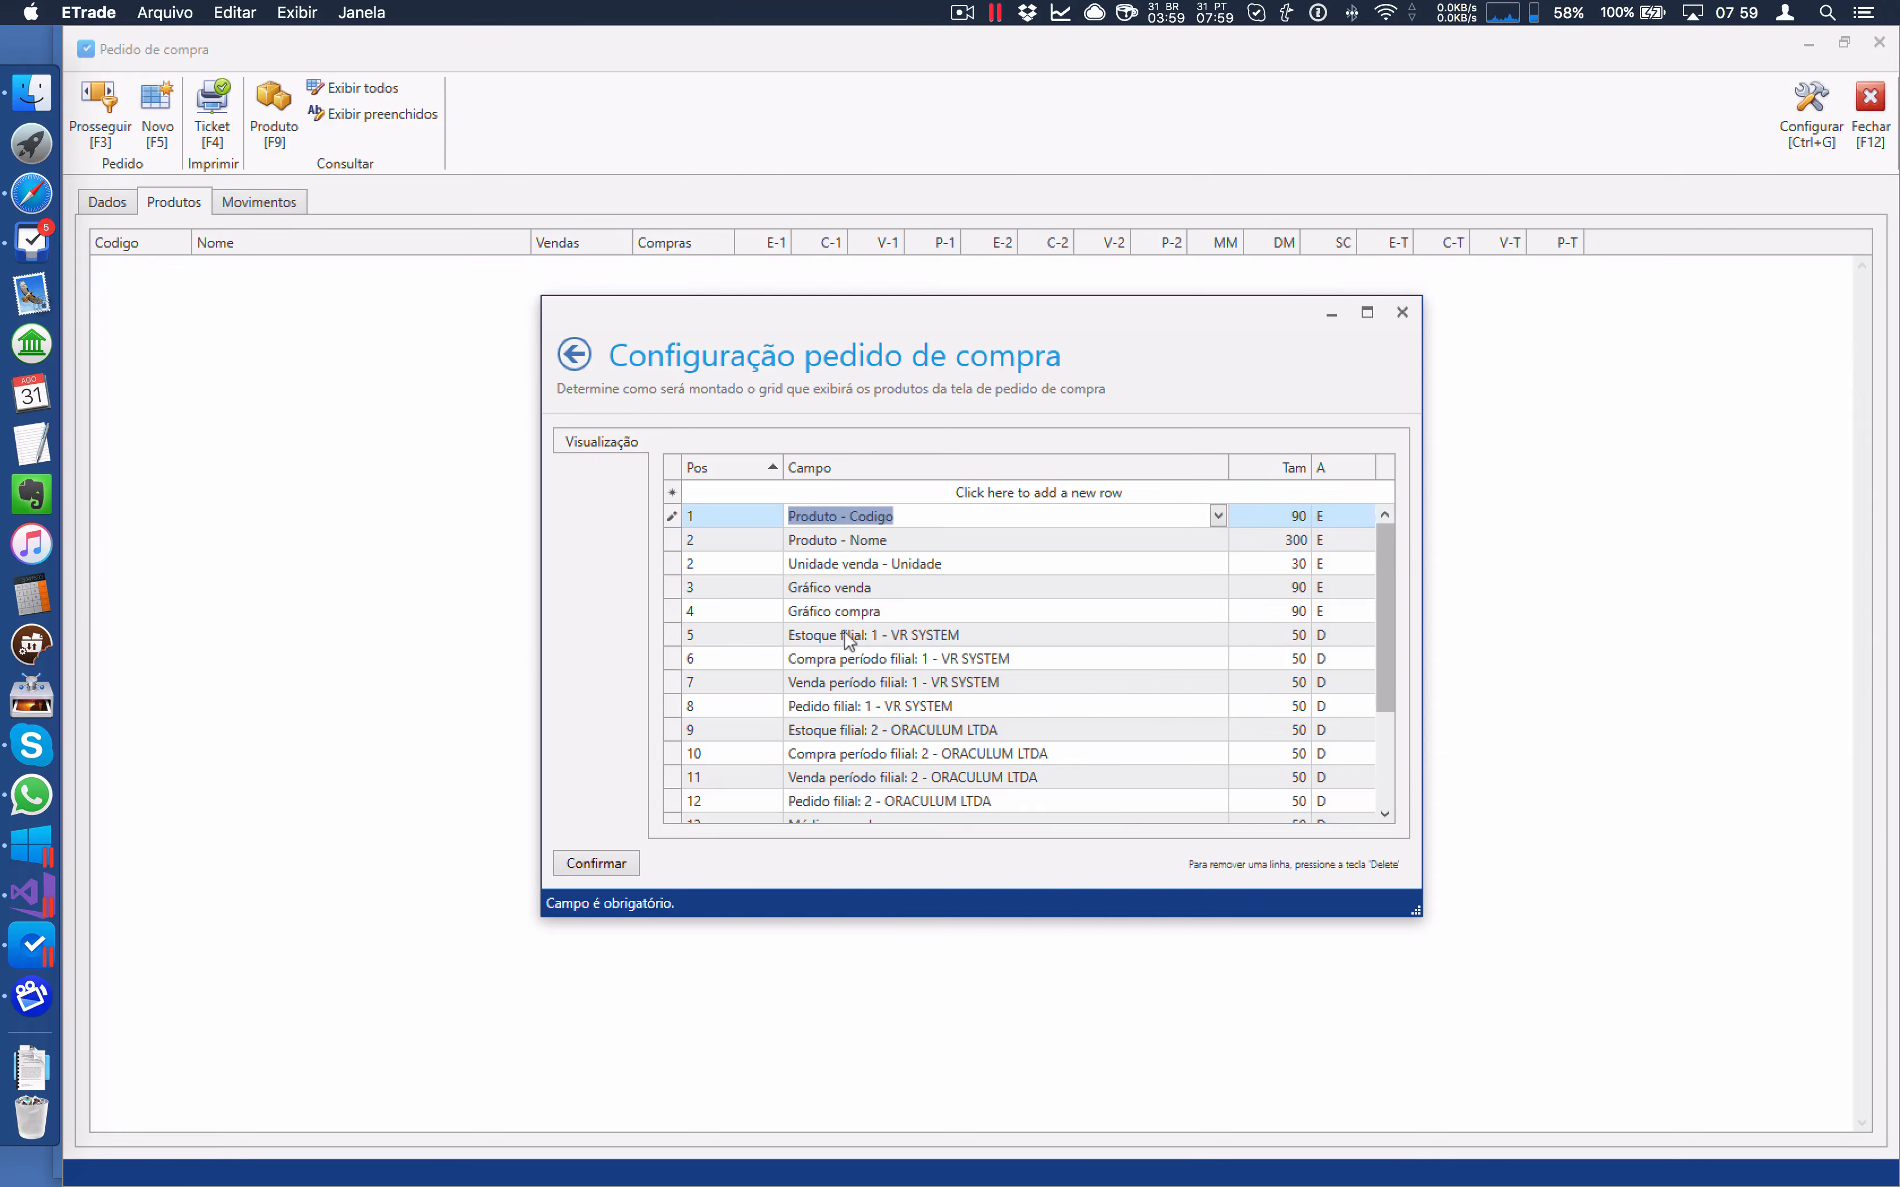
Review the stock, purchase and order rows configured for branches 1 and 2, and close the configuration without confirming it
click(675, 635)
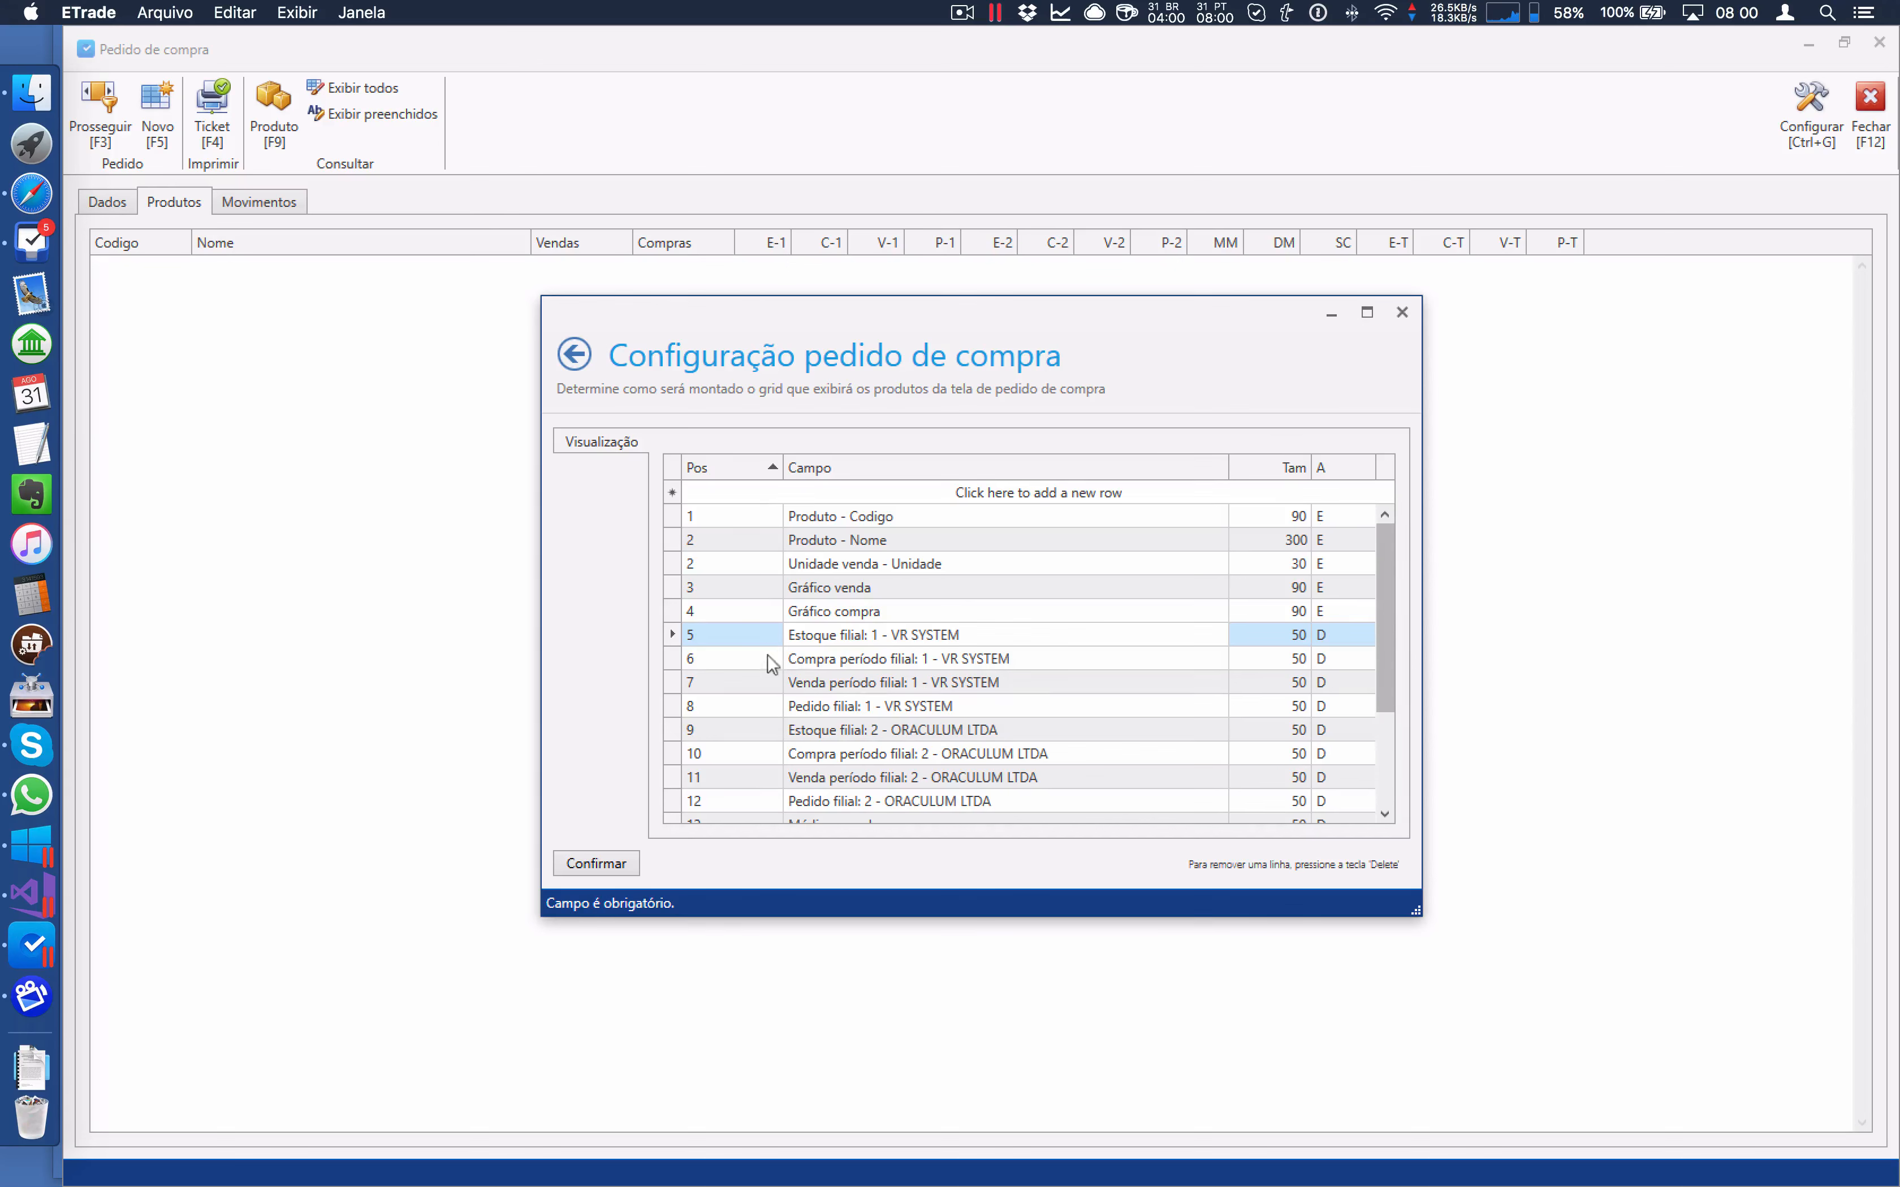
click(732, 657)
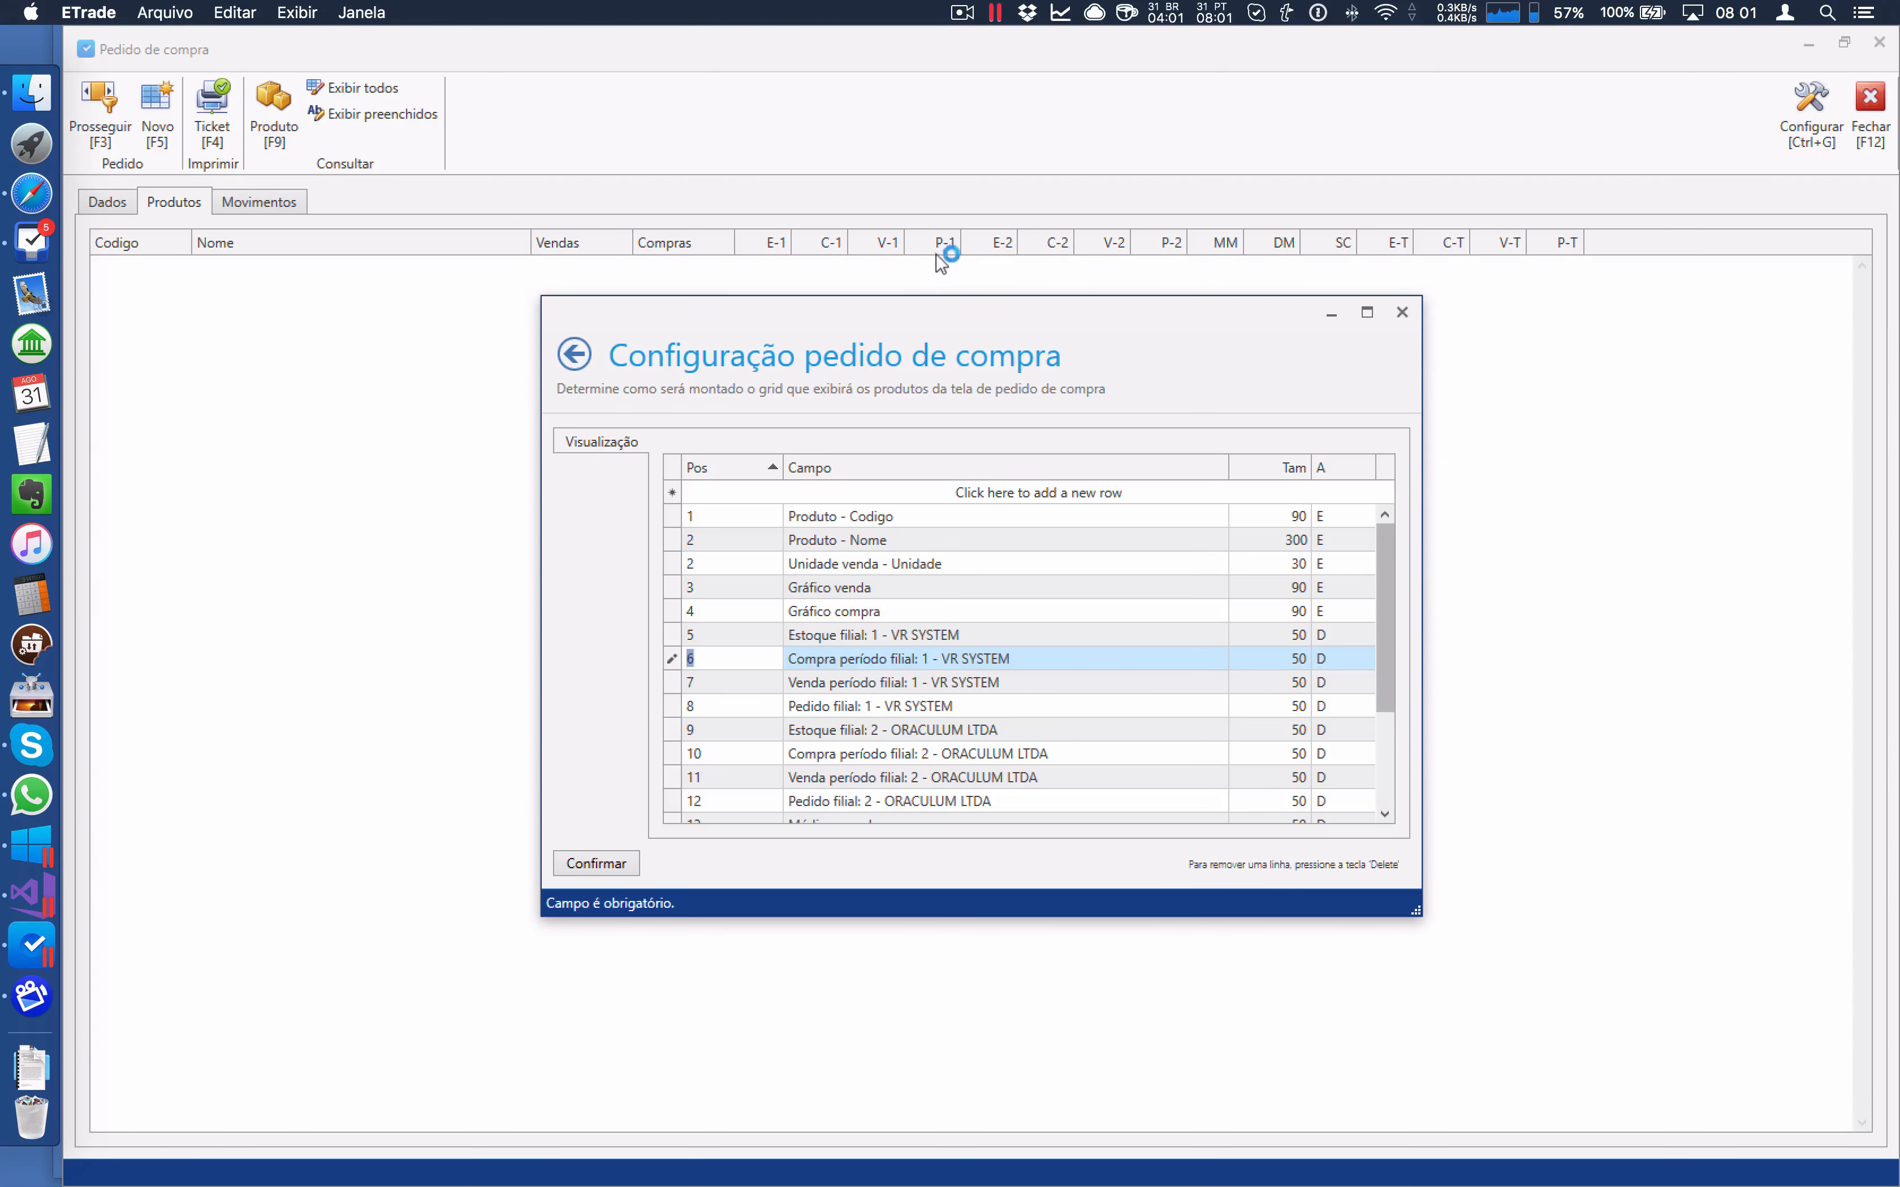
click(841, 706)
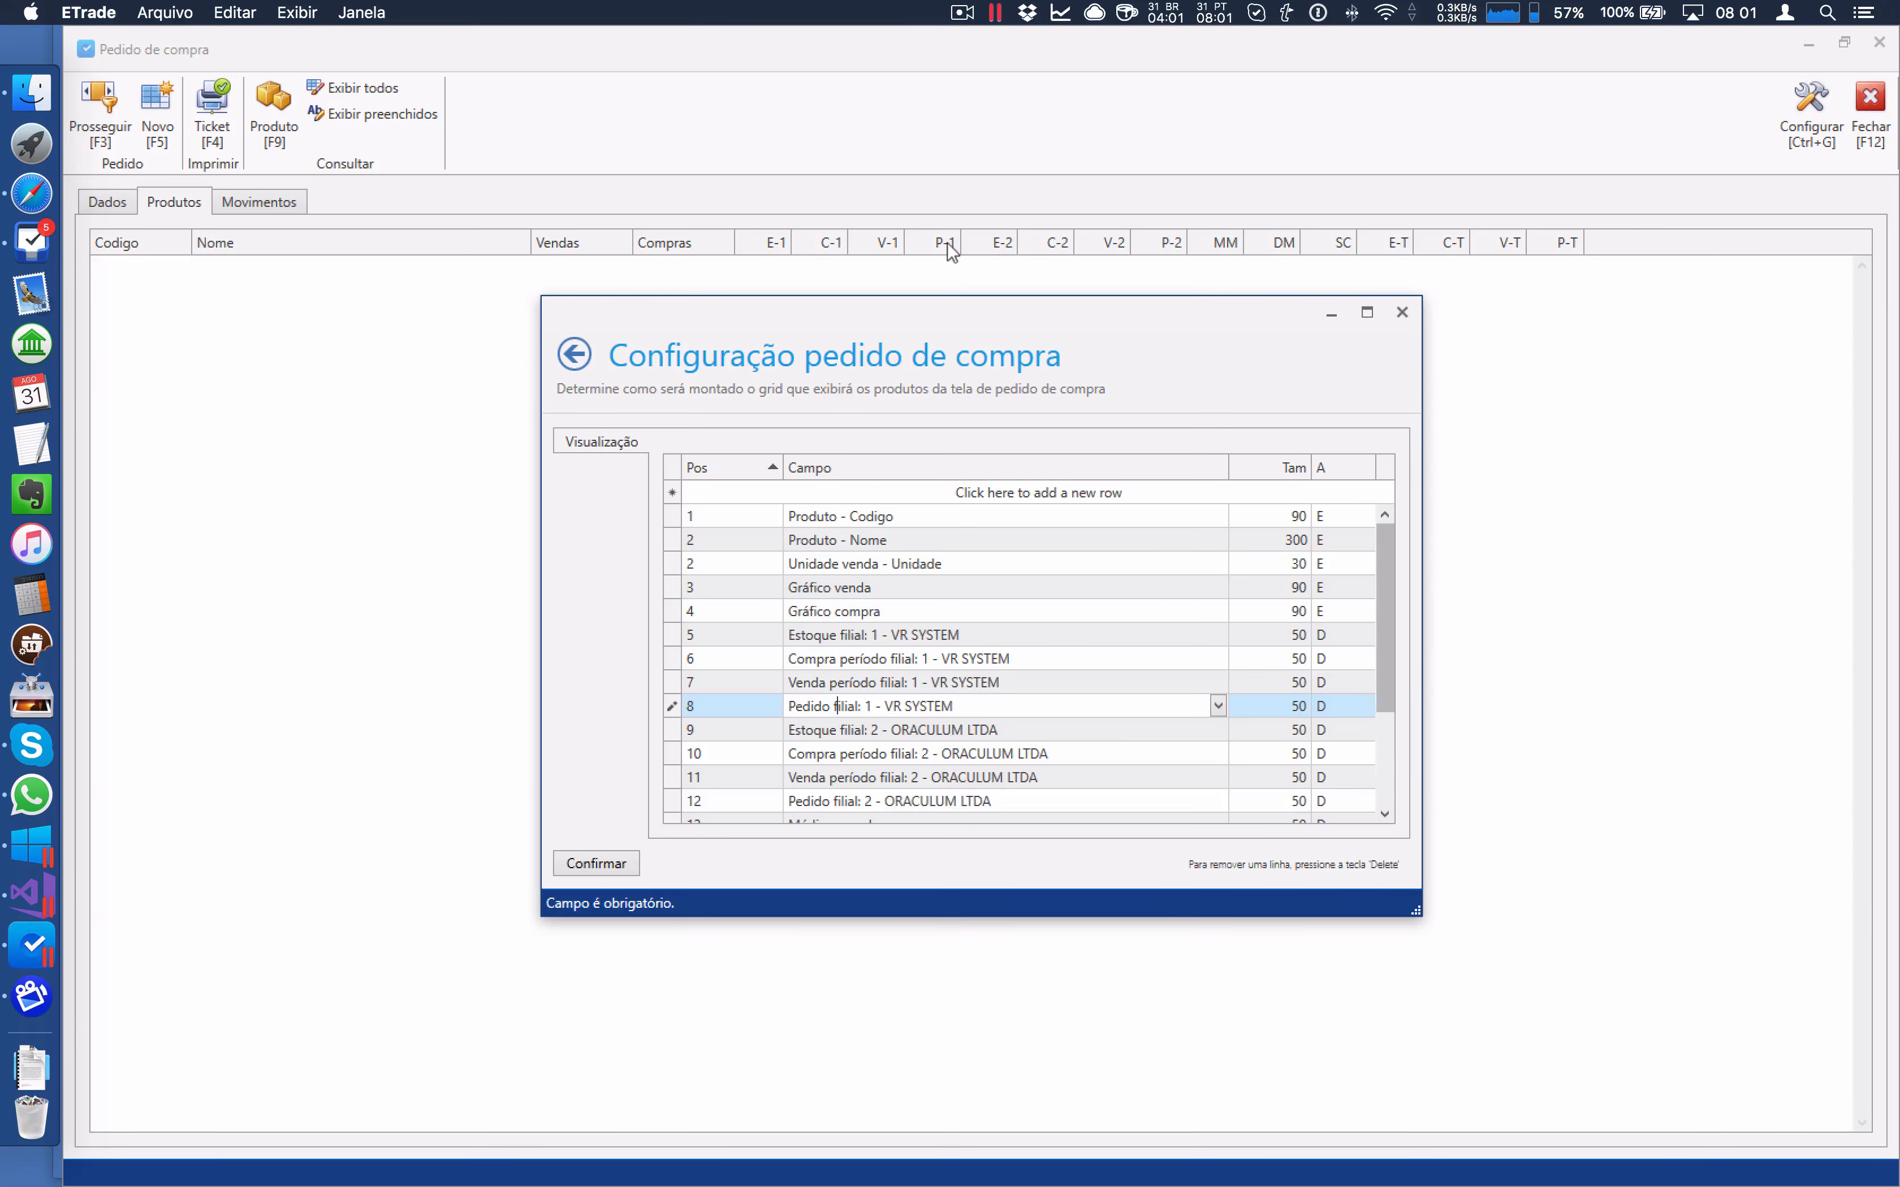
click(763, 728)
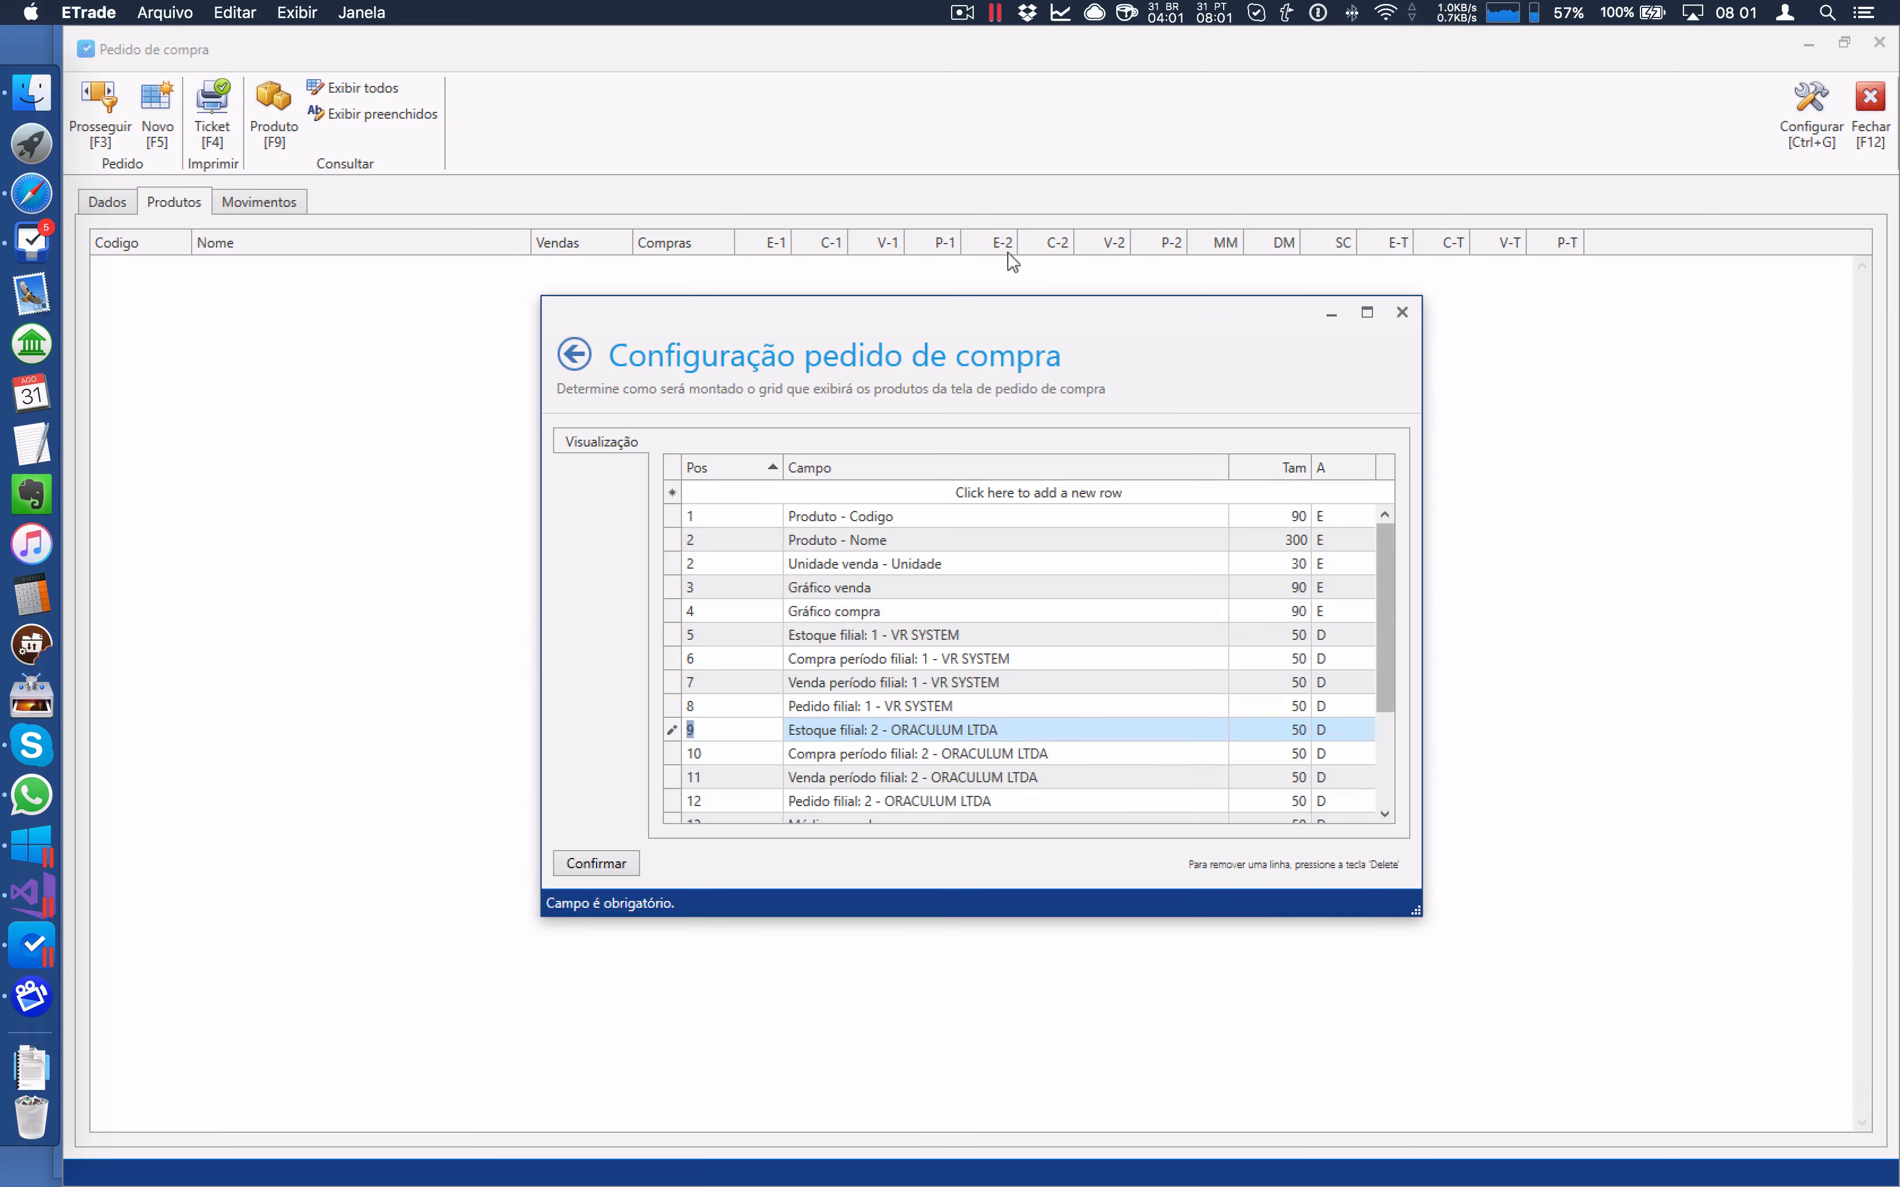
click(1405, 313)
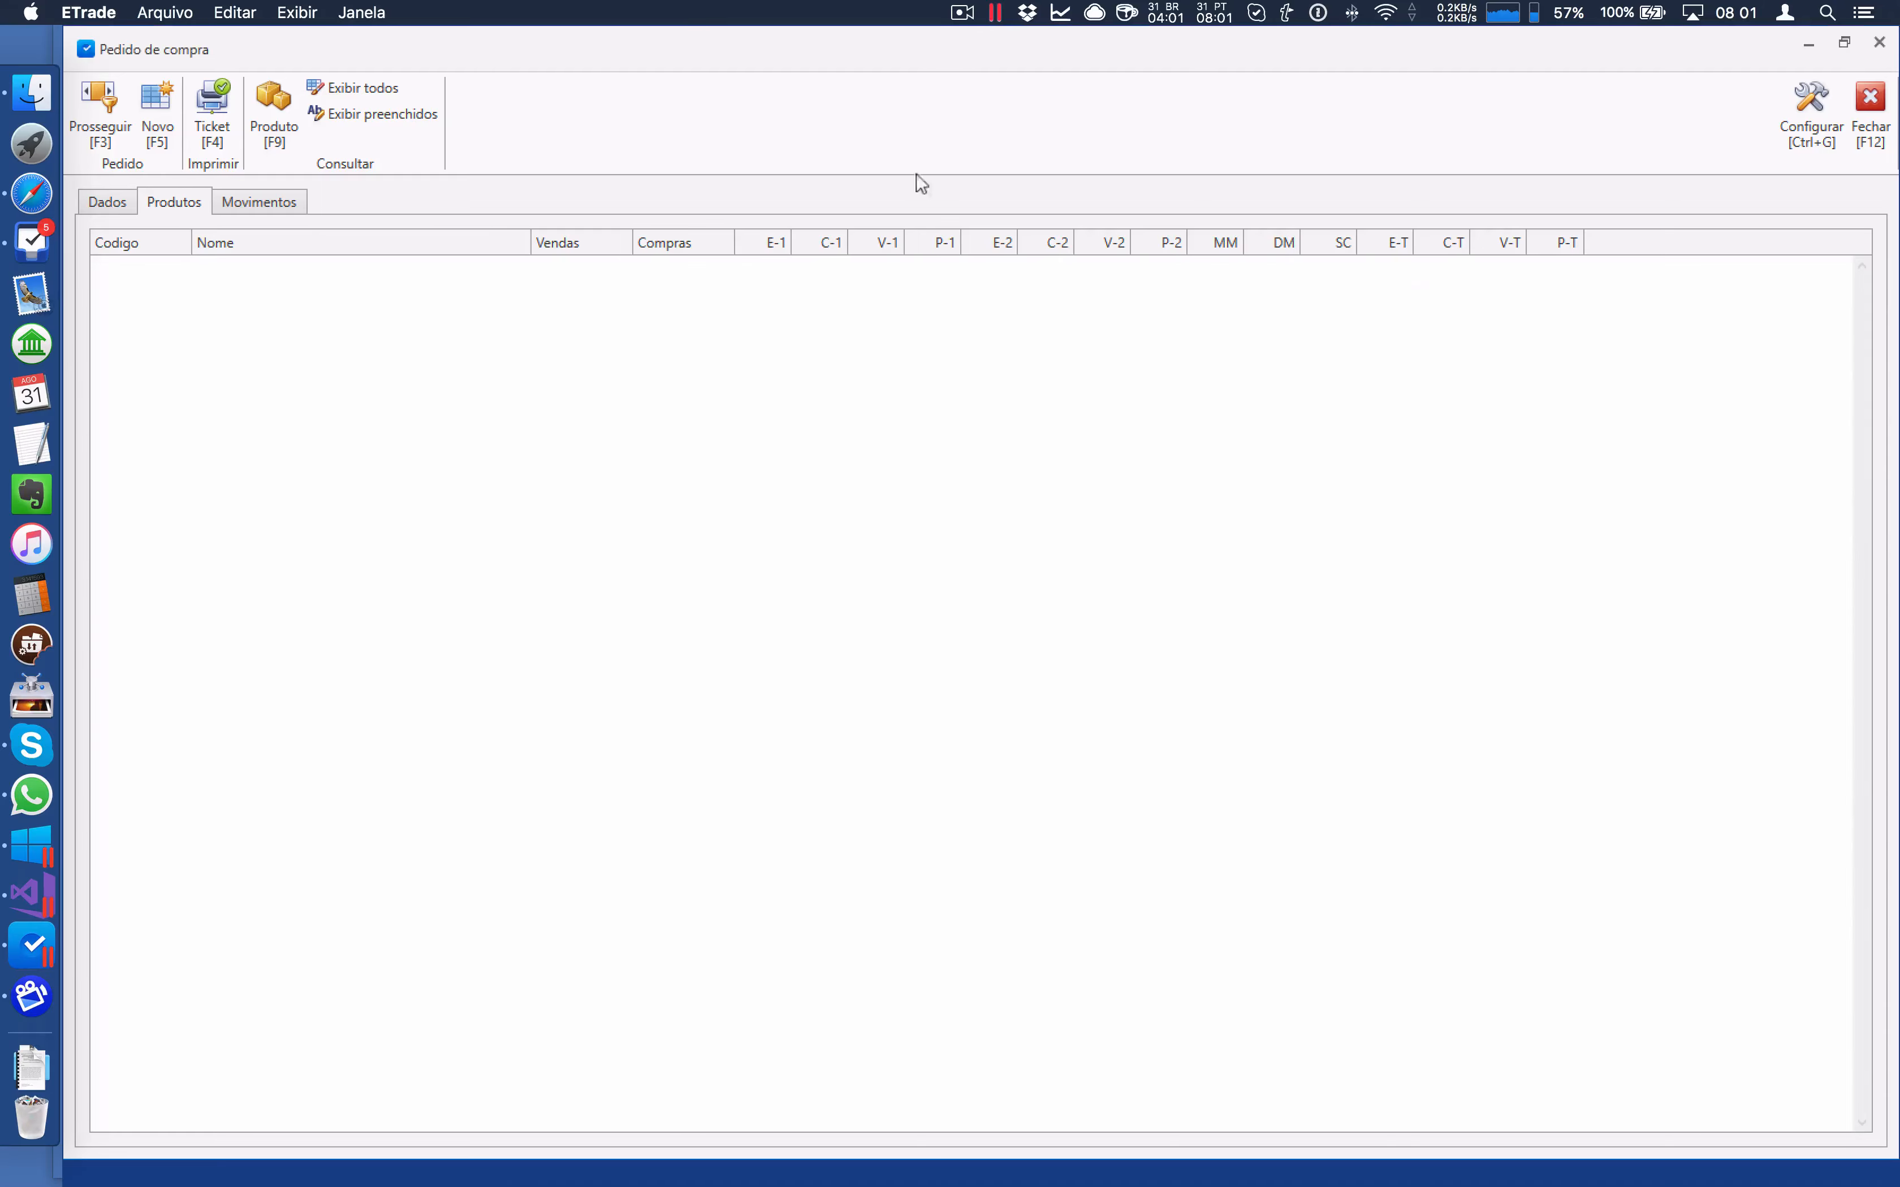
Return to the order data and filter the products by class 1 (BEBIDAS)
click(109, 206)
click(225, 289)
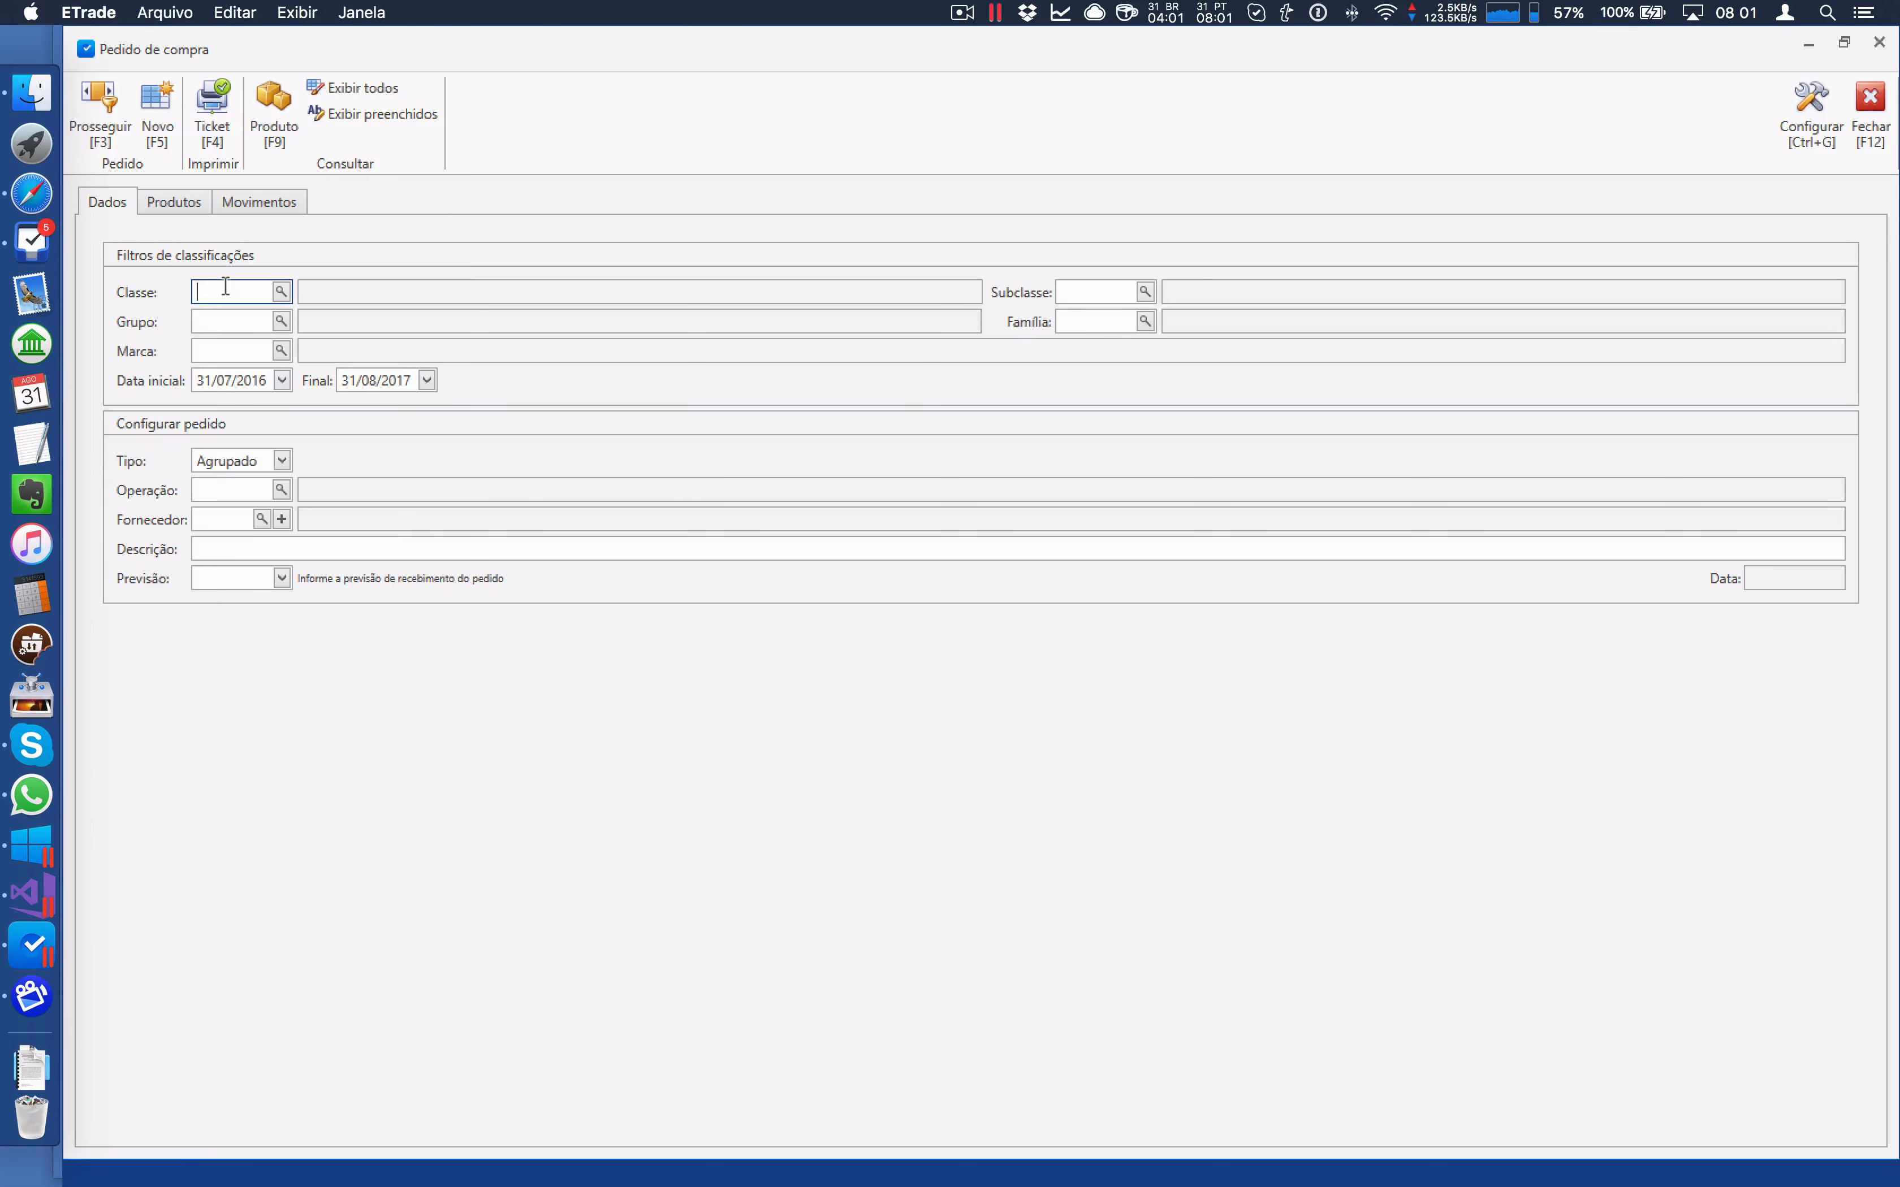
text(1)
key(Tab)
Set the order's operation to 10 (COMPRA DE MERCADORIA) and supplier to 1, and proceed to load the product grid
click(229, 485)
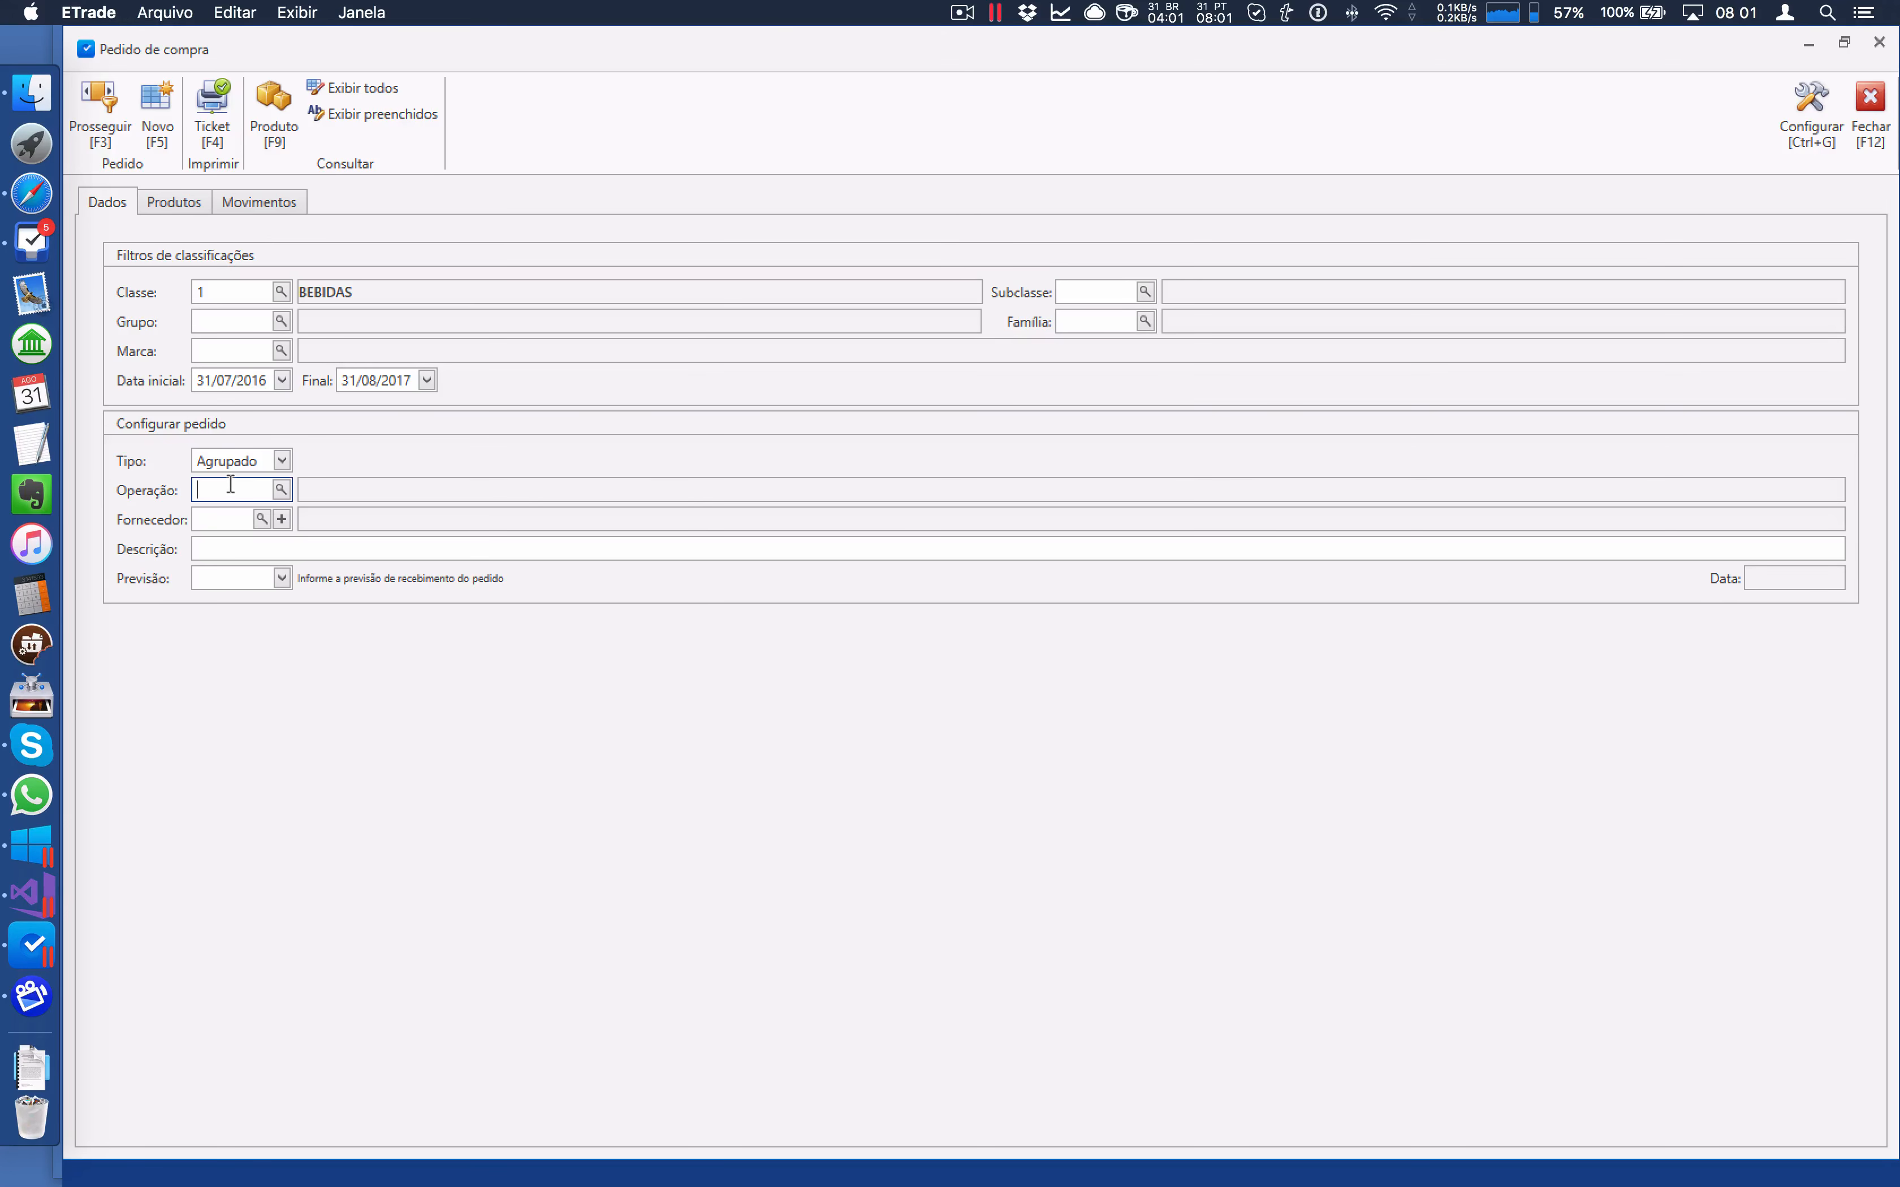
text(10)
key(Tab)
text(1)
key(Tab)
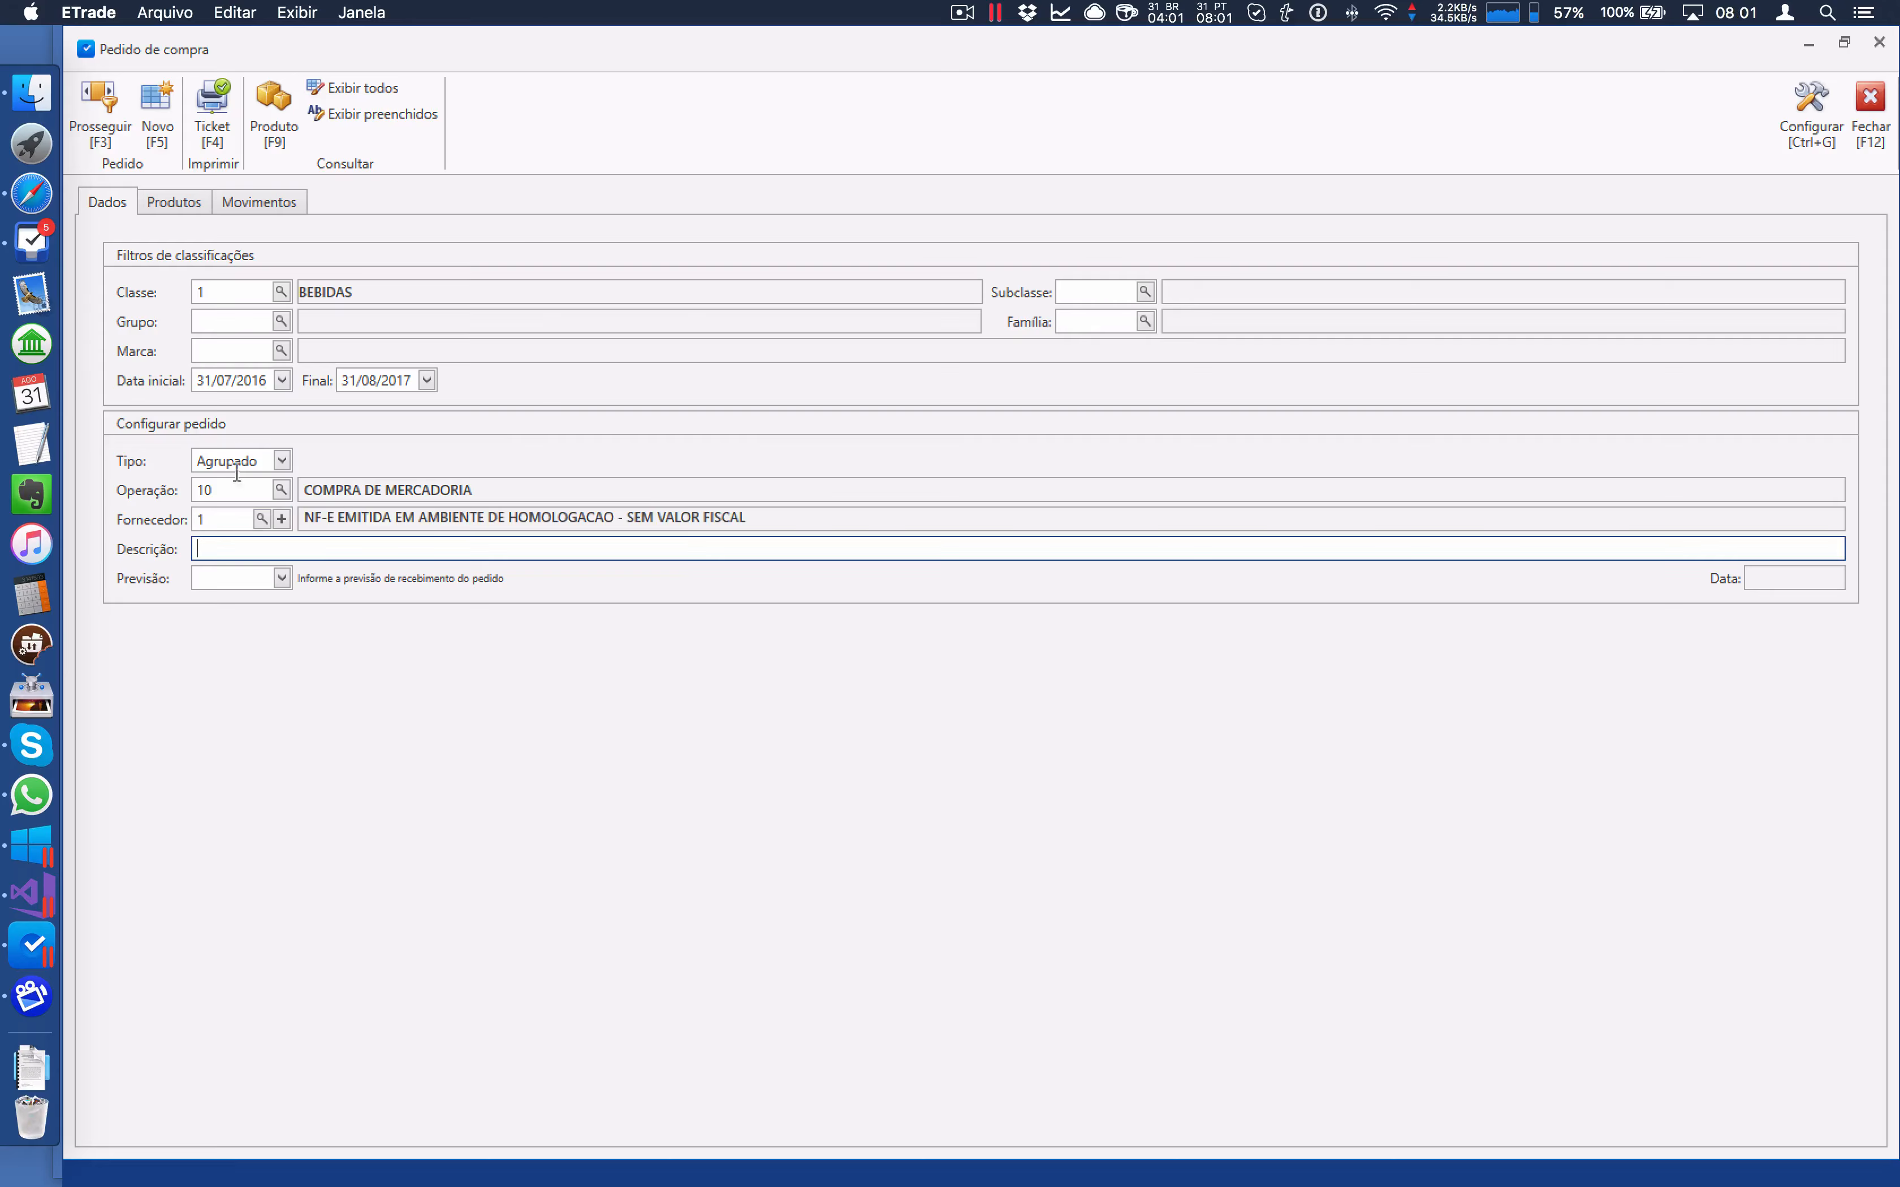
click(101, 118)
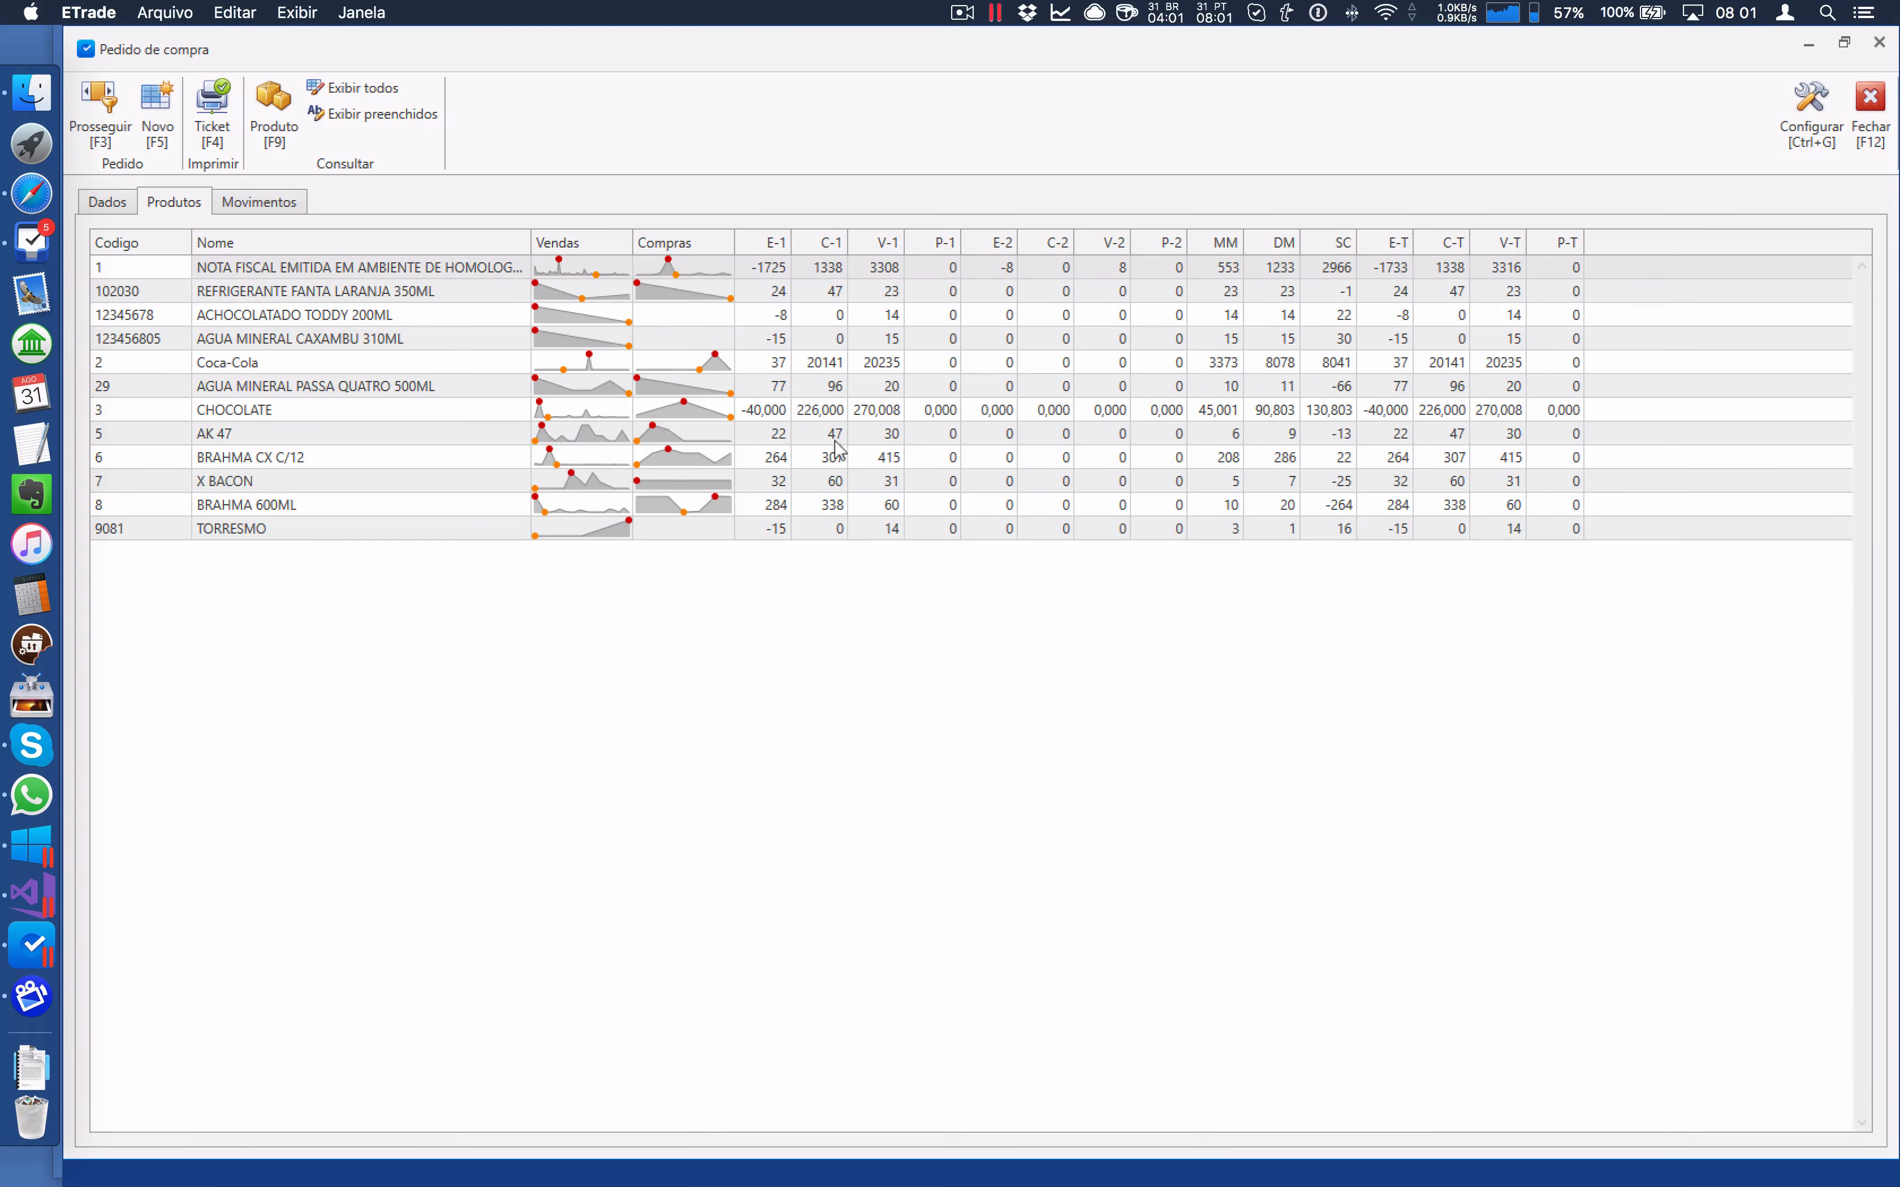
Open the product grid configuration and review the branch 2 order row (Pedido filial) and the Demanda mensal row
click(1811, 113)
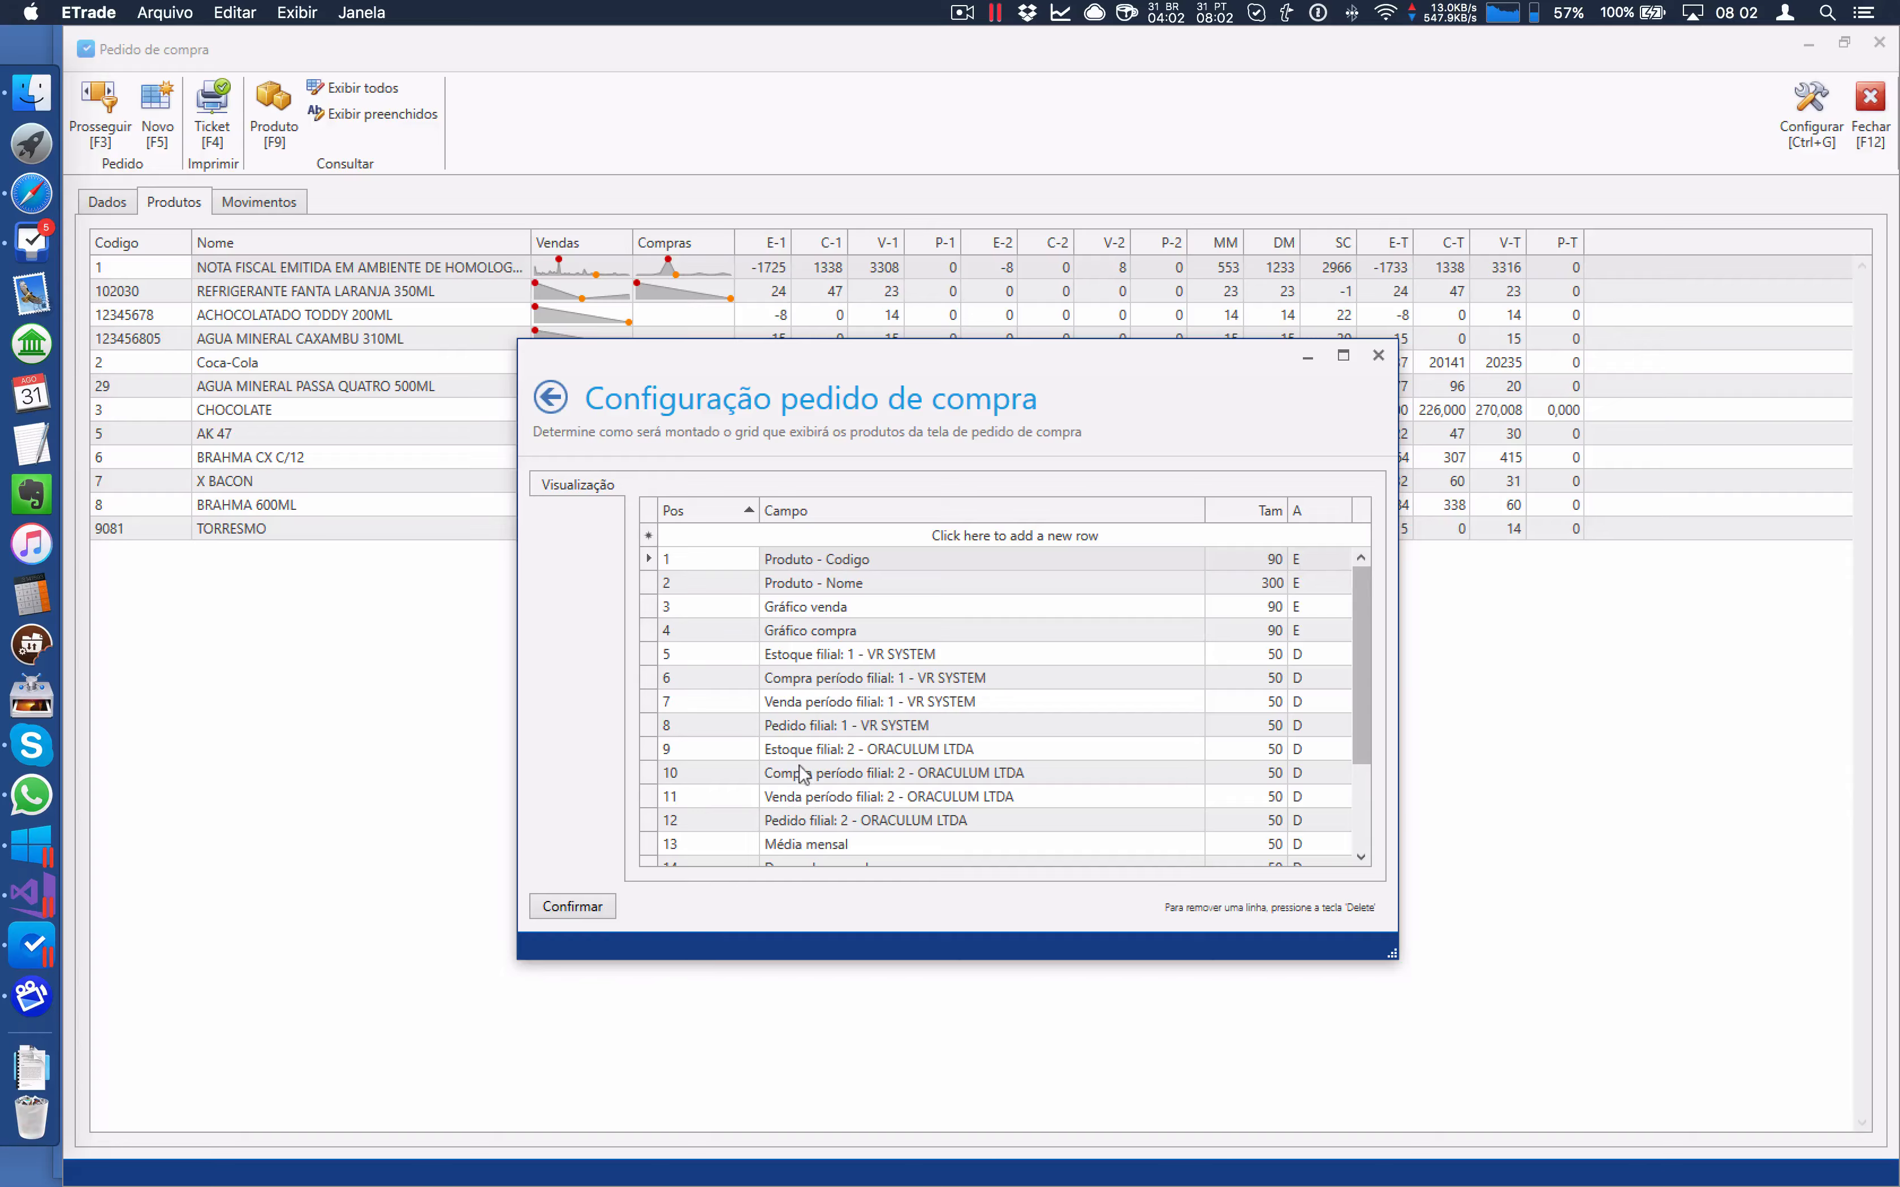
click(809, 820)
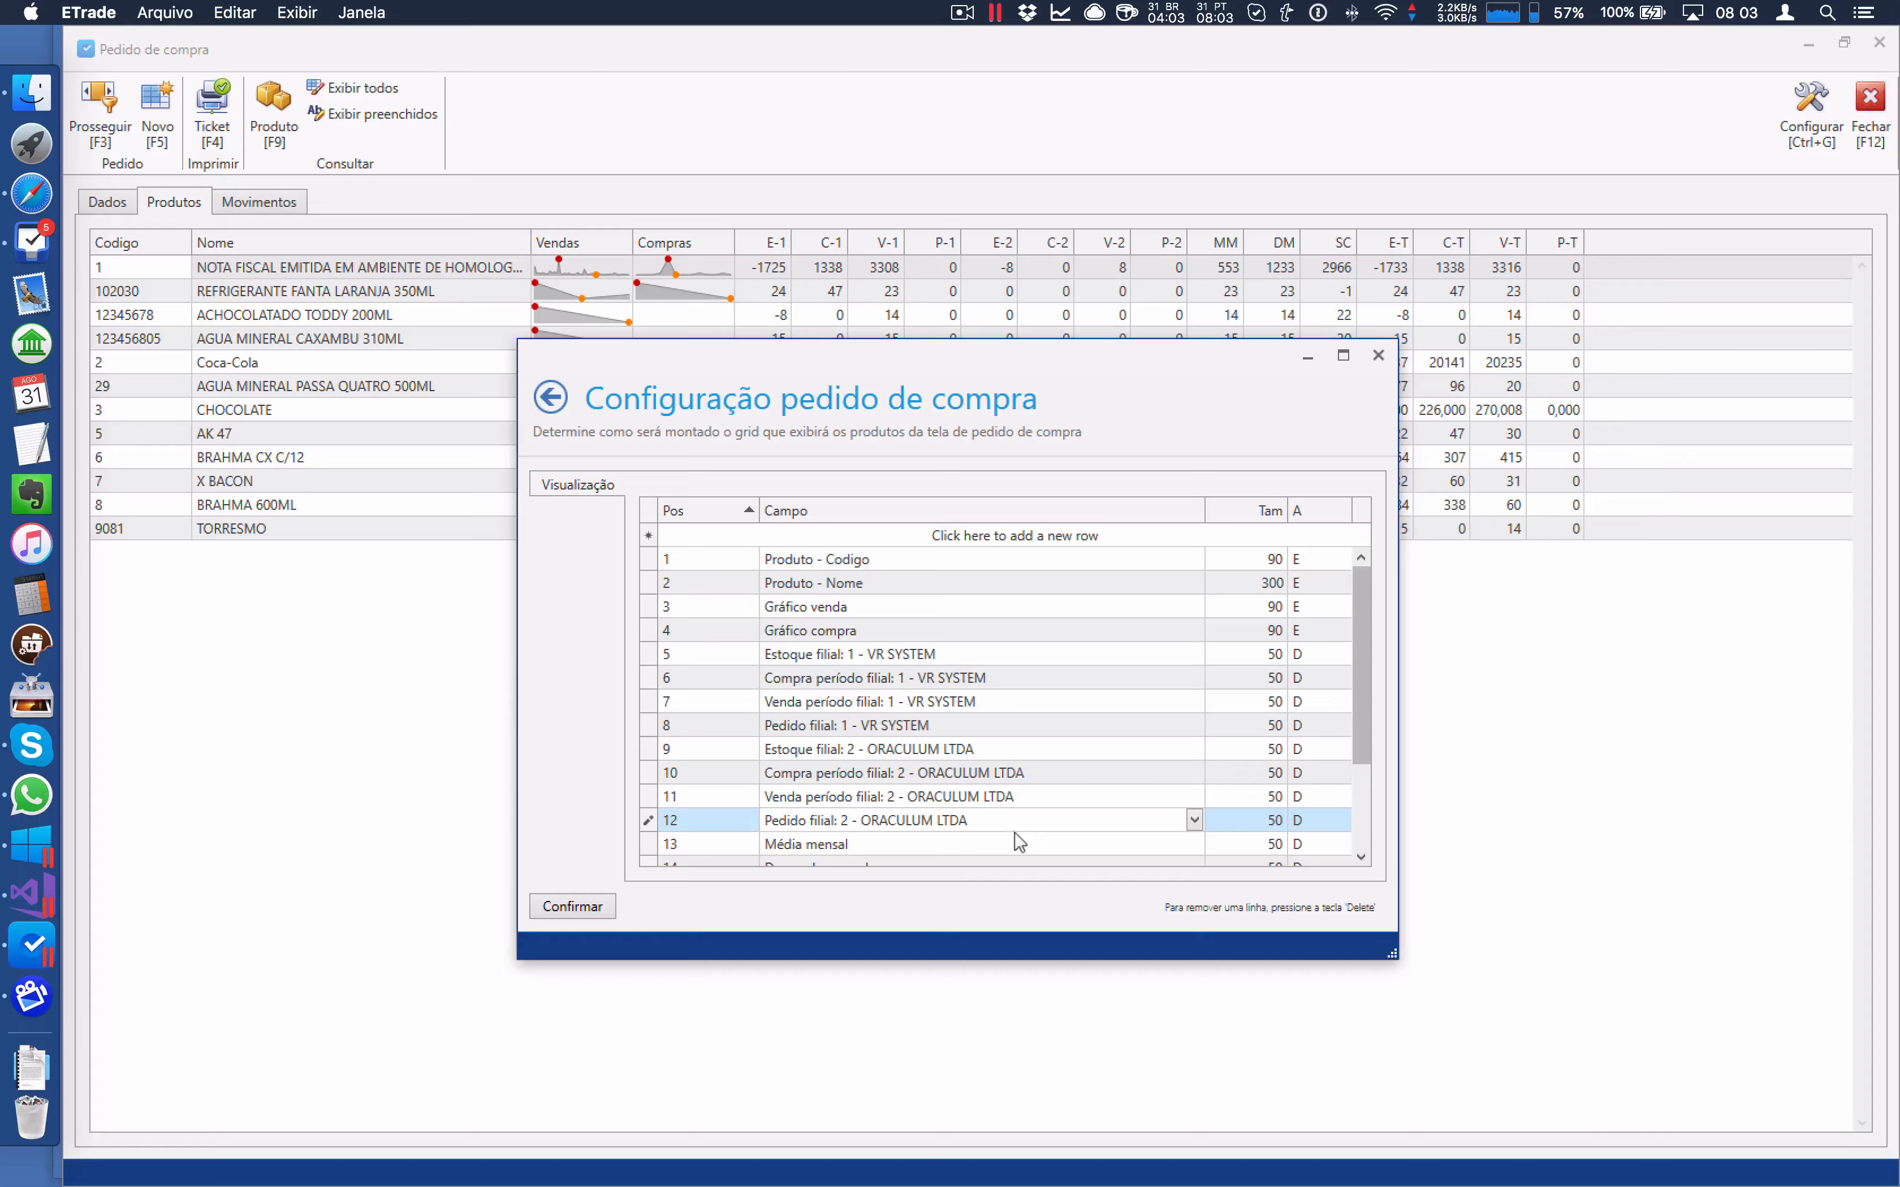
scroll(1363, 698, down, 2)
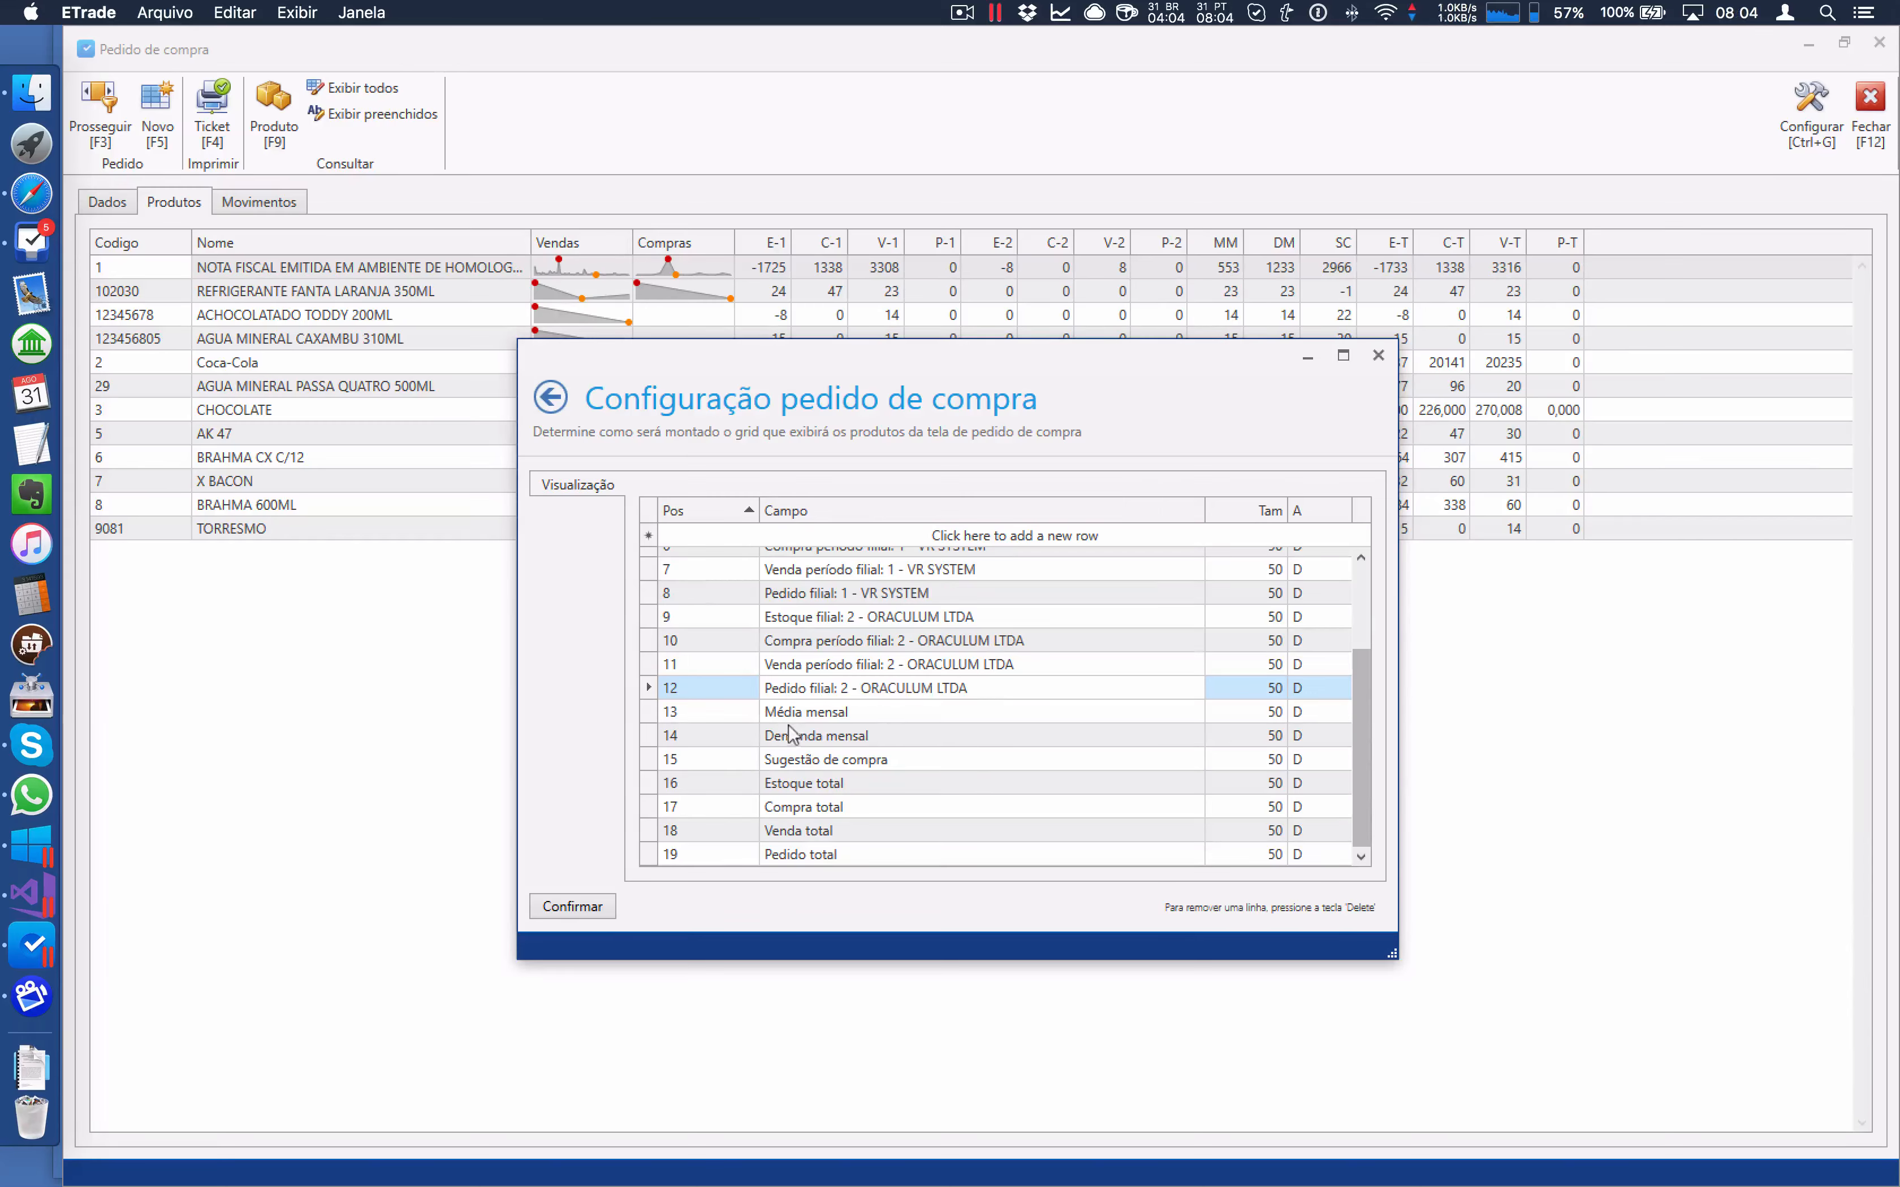
click(810, 737)
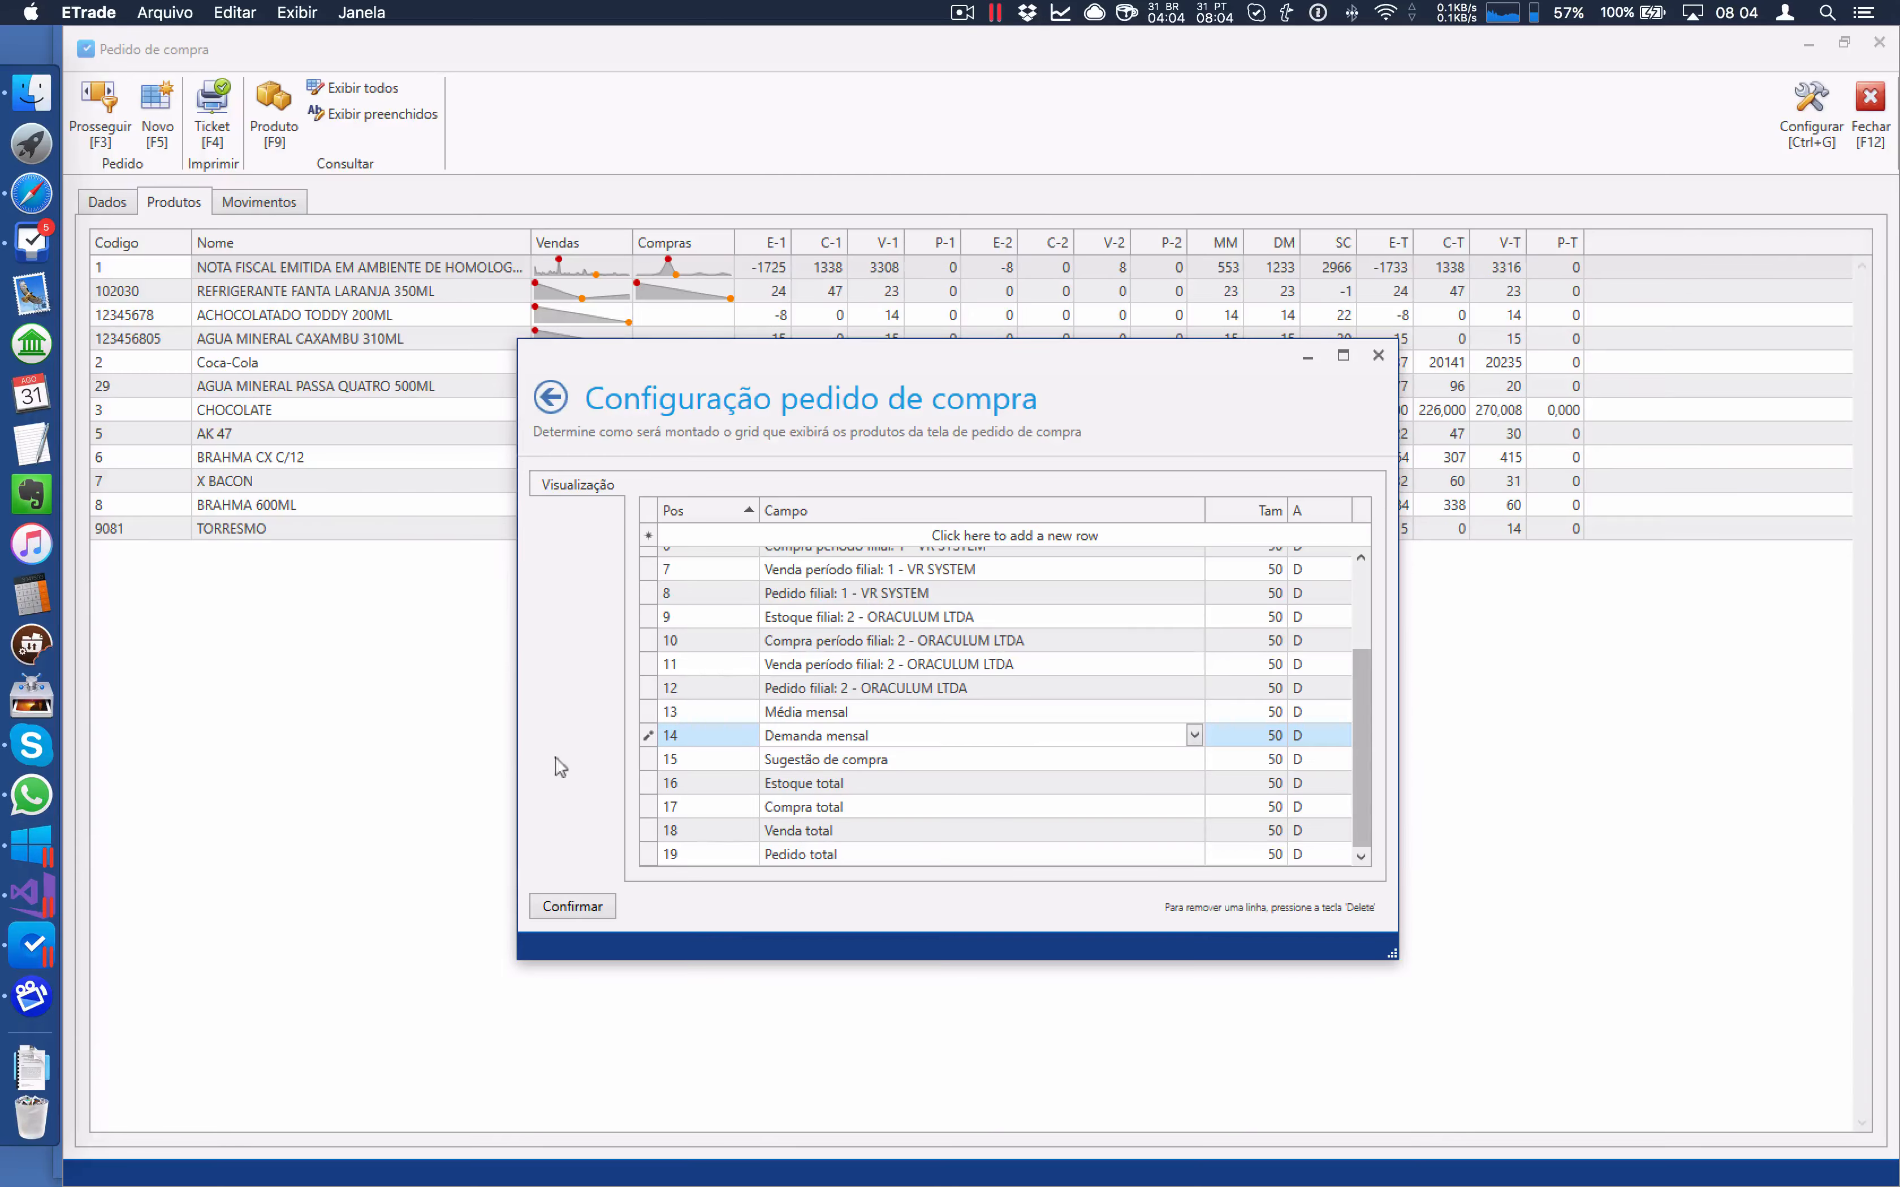
Open the PDF article on simple linear regression for seasonal product demand and examine its title, formulas and seasonality method
click(31, 1068)
click(195, 753)
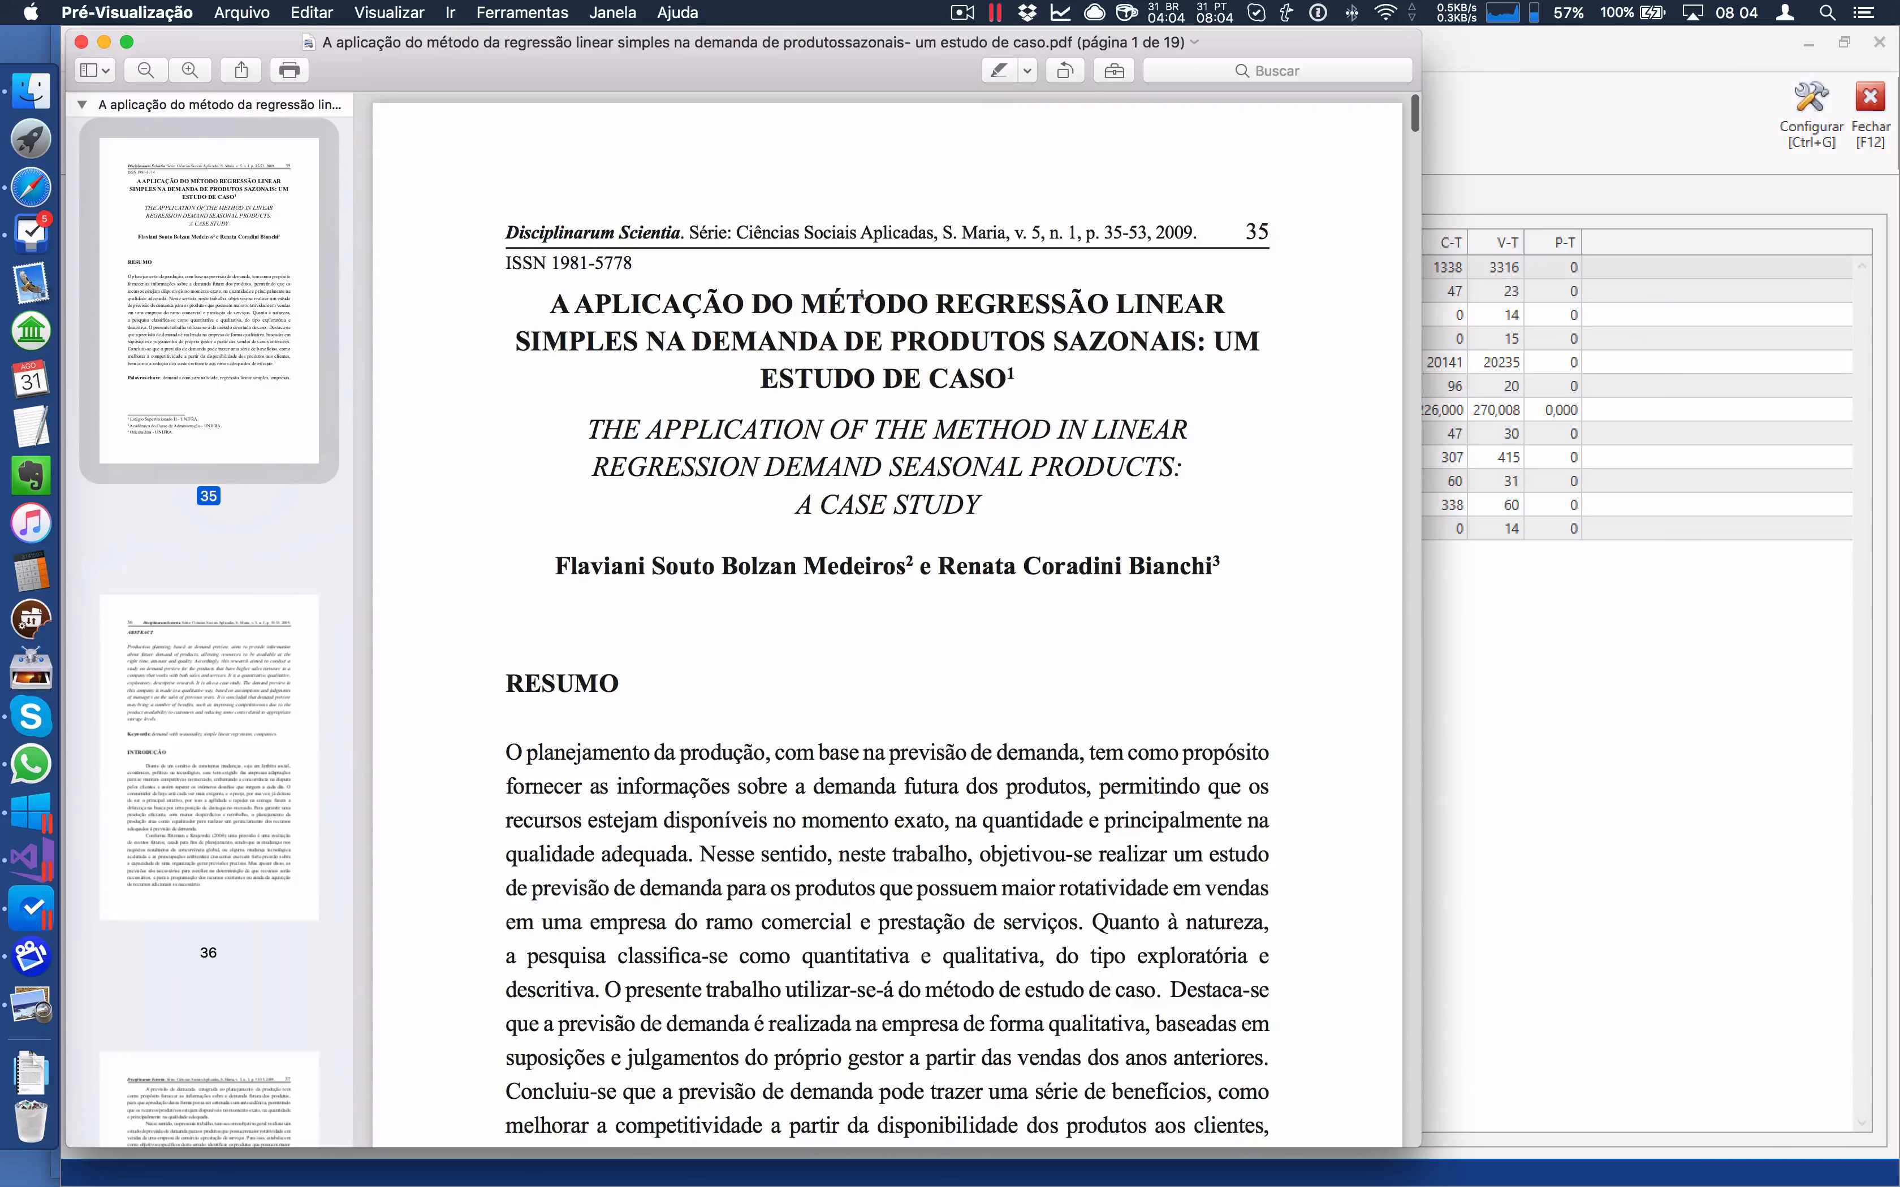
drag(800, 303, 885, 325)
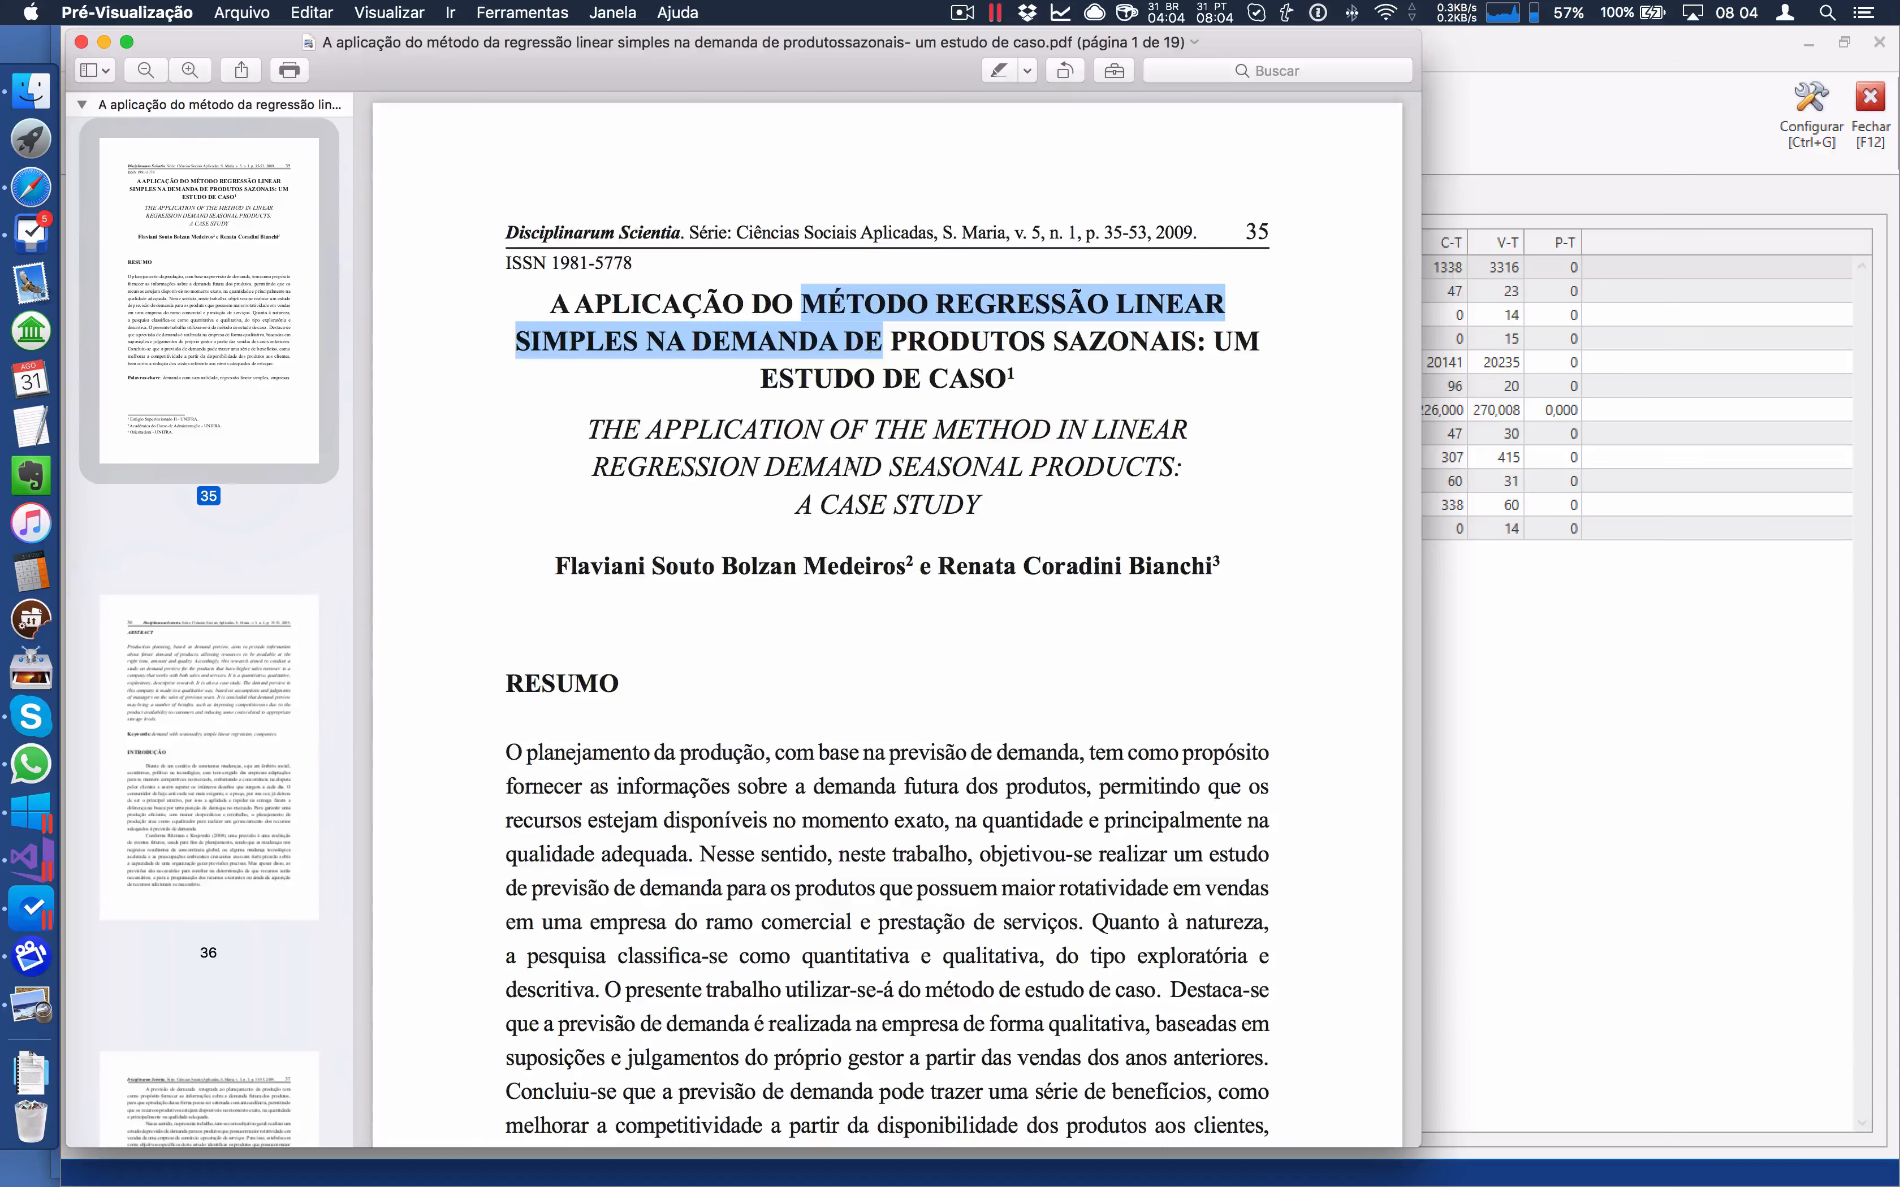
scroll(813, 469, down, 20)
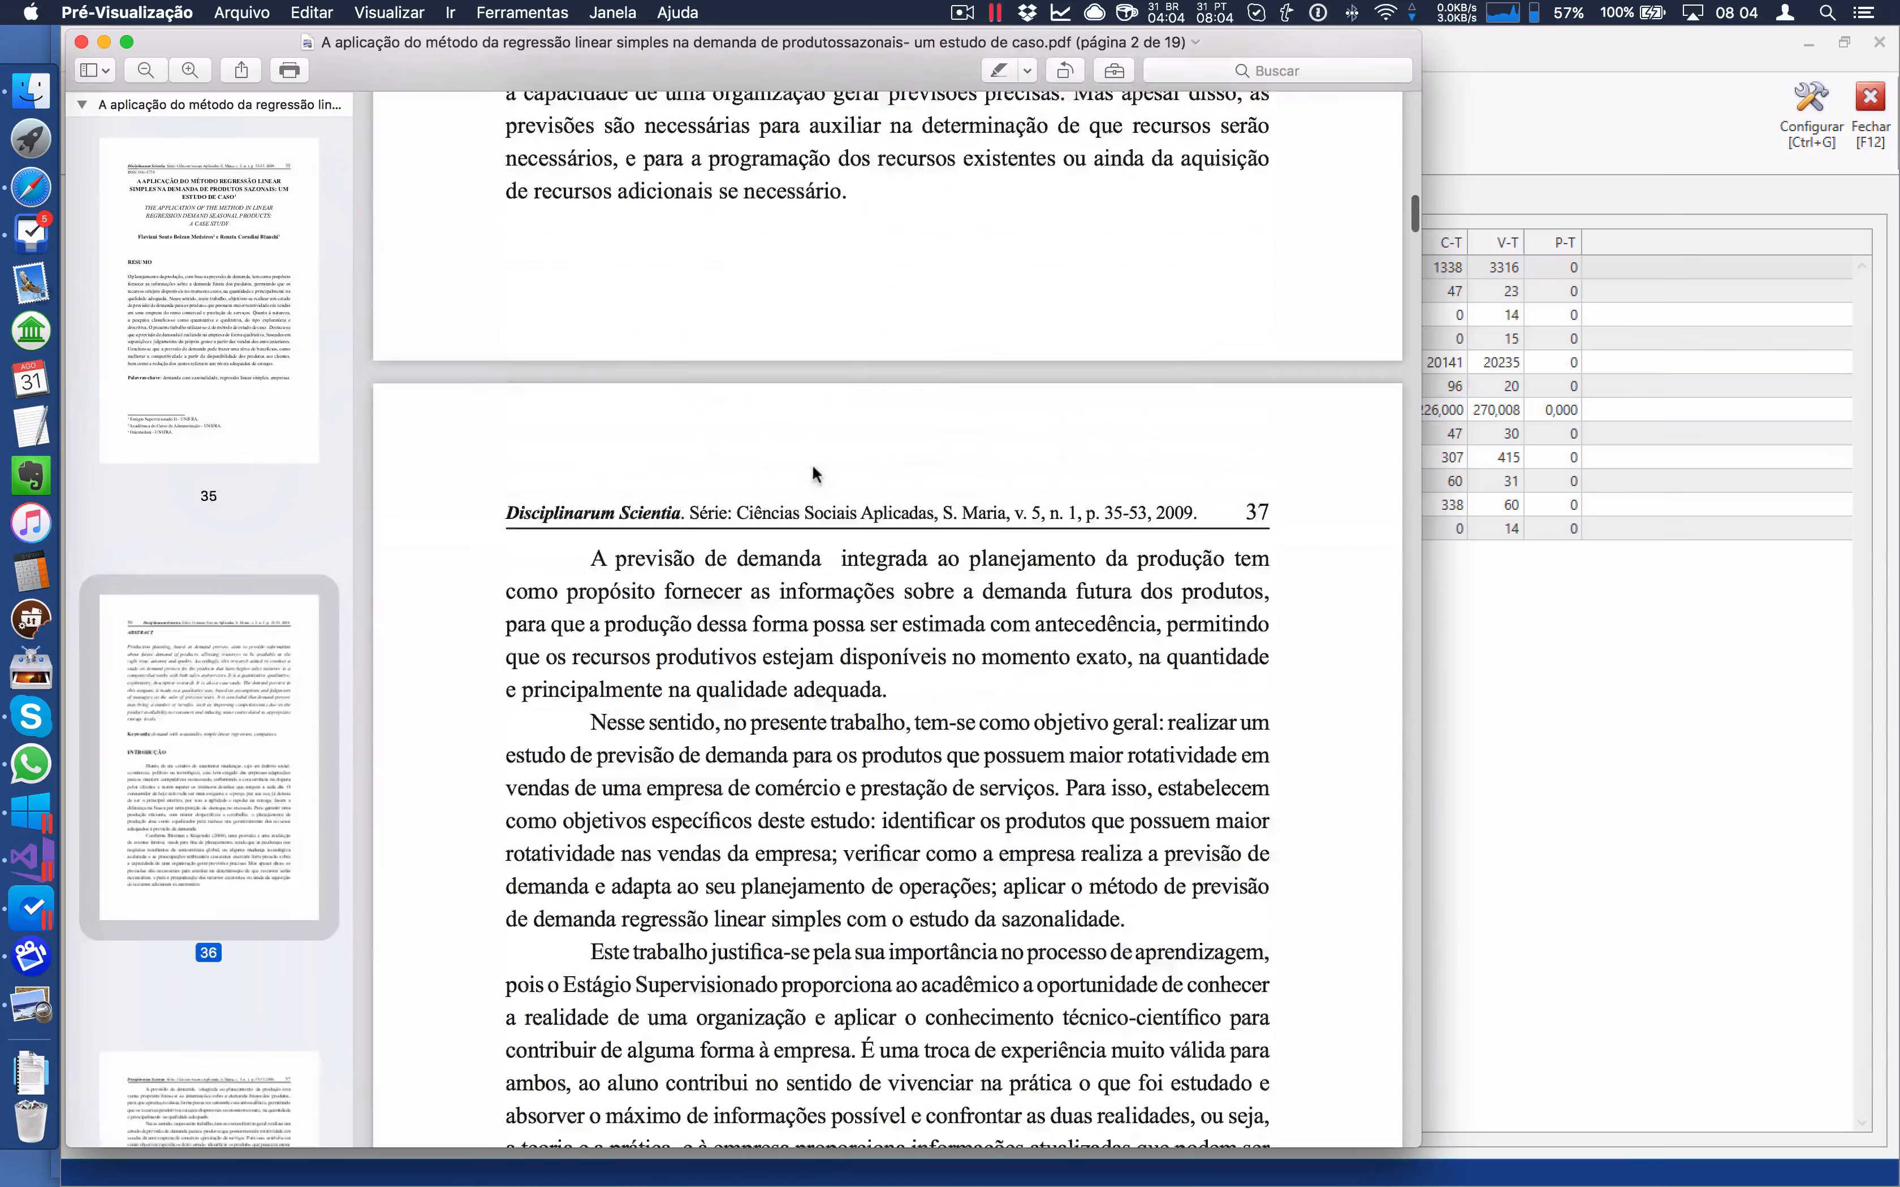
scroll(812, 469, down, 20)
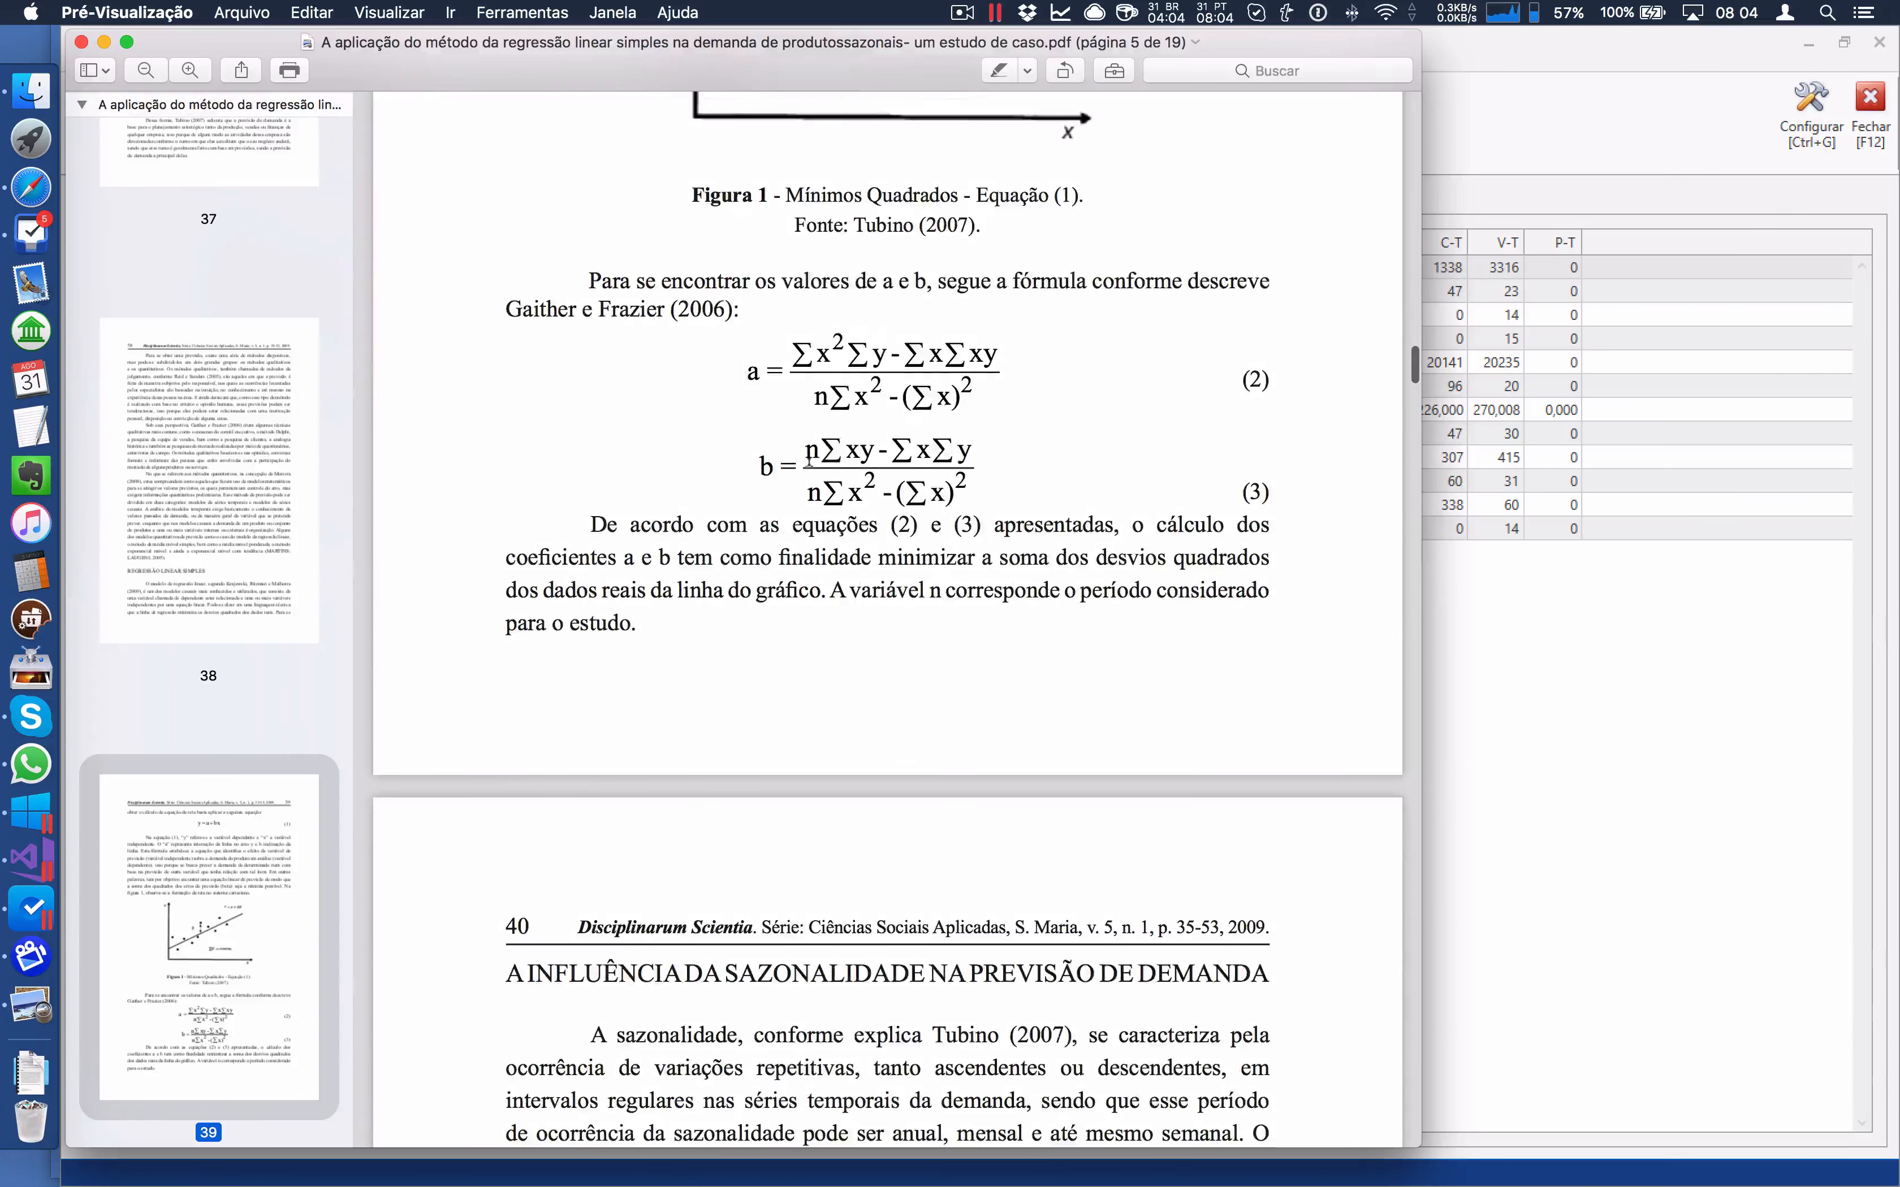
scroll(808, 463, down, 20)
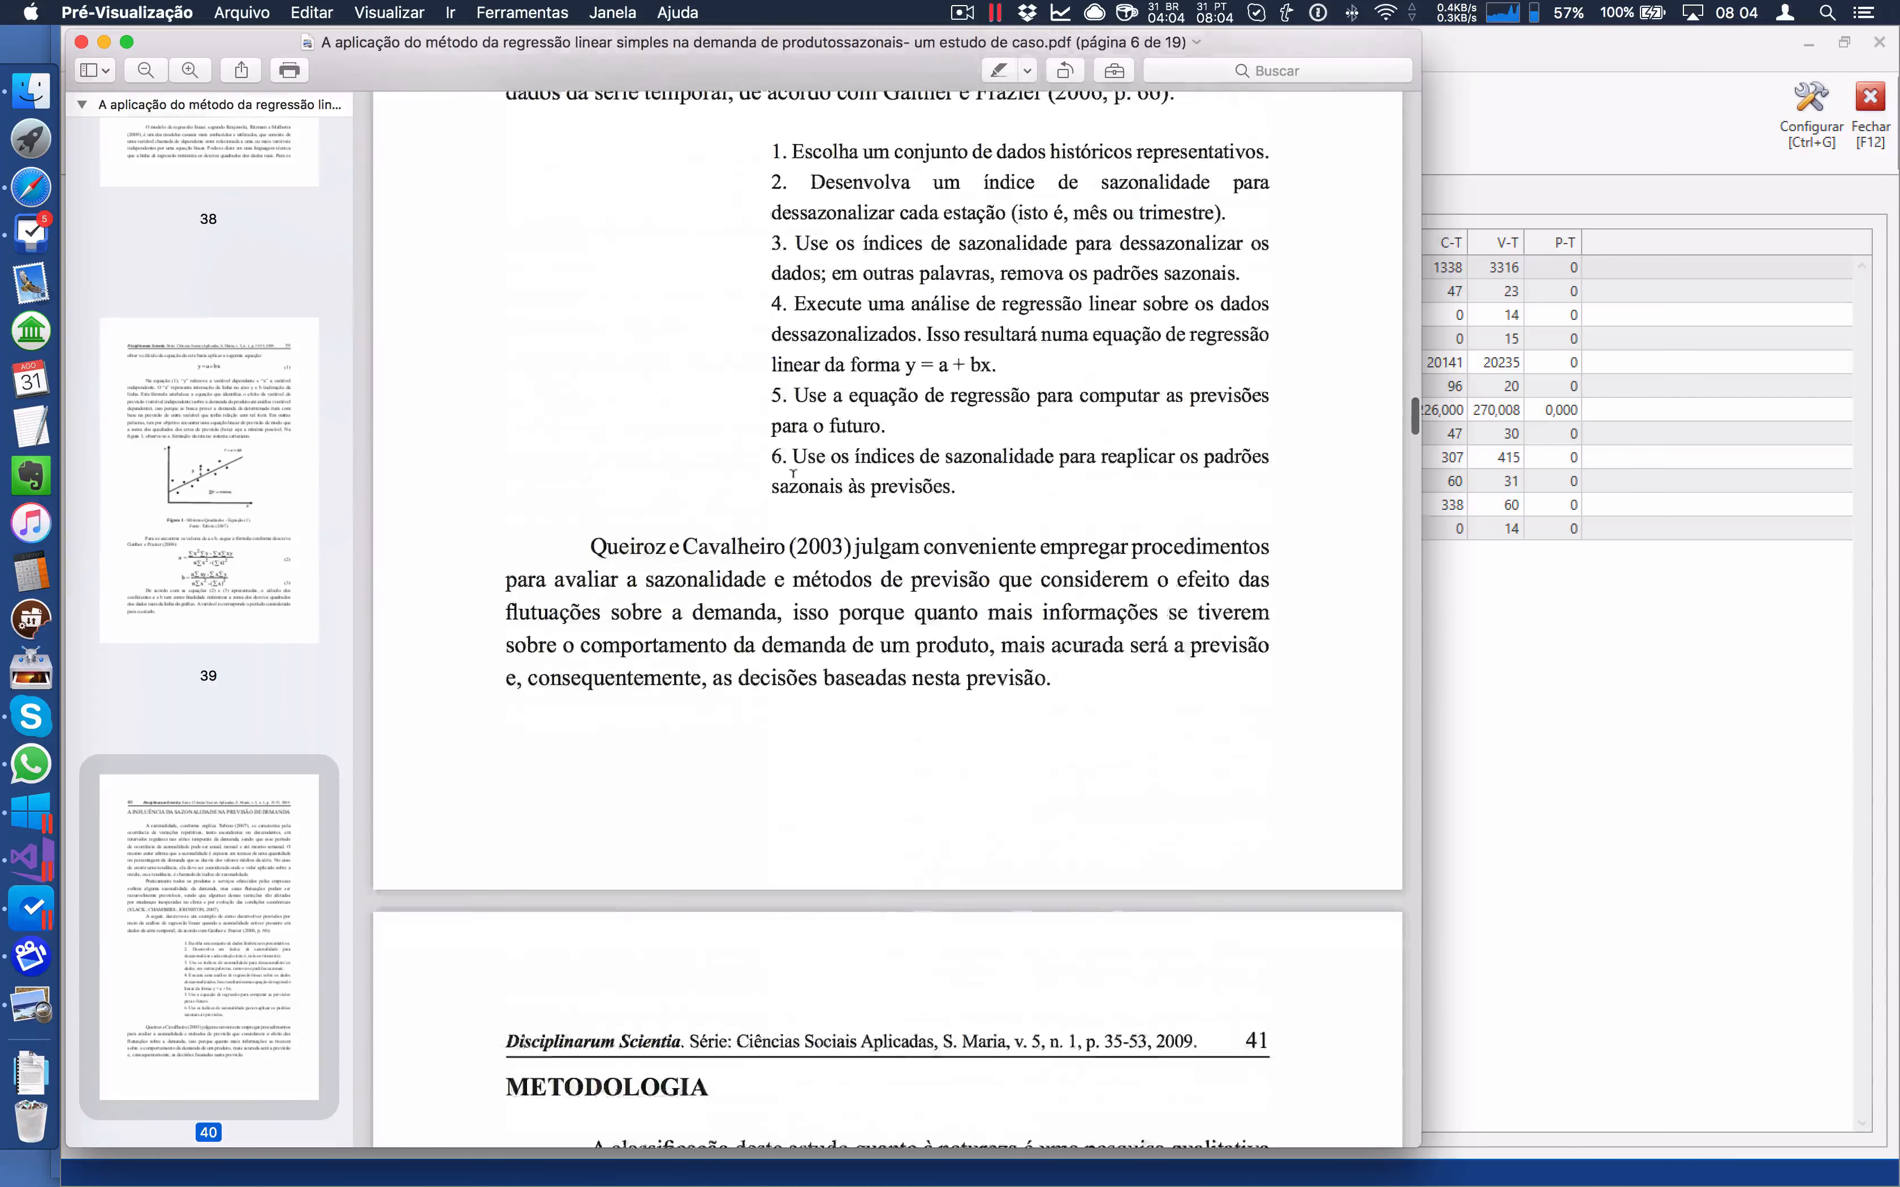
scroll(792, 473, down, 20)
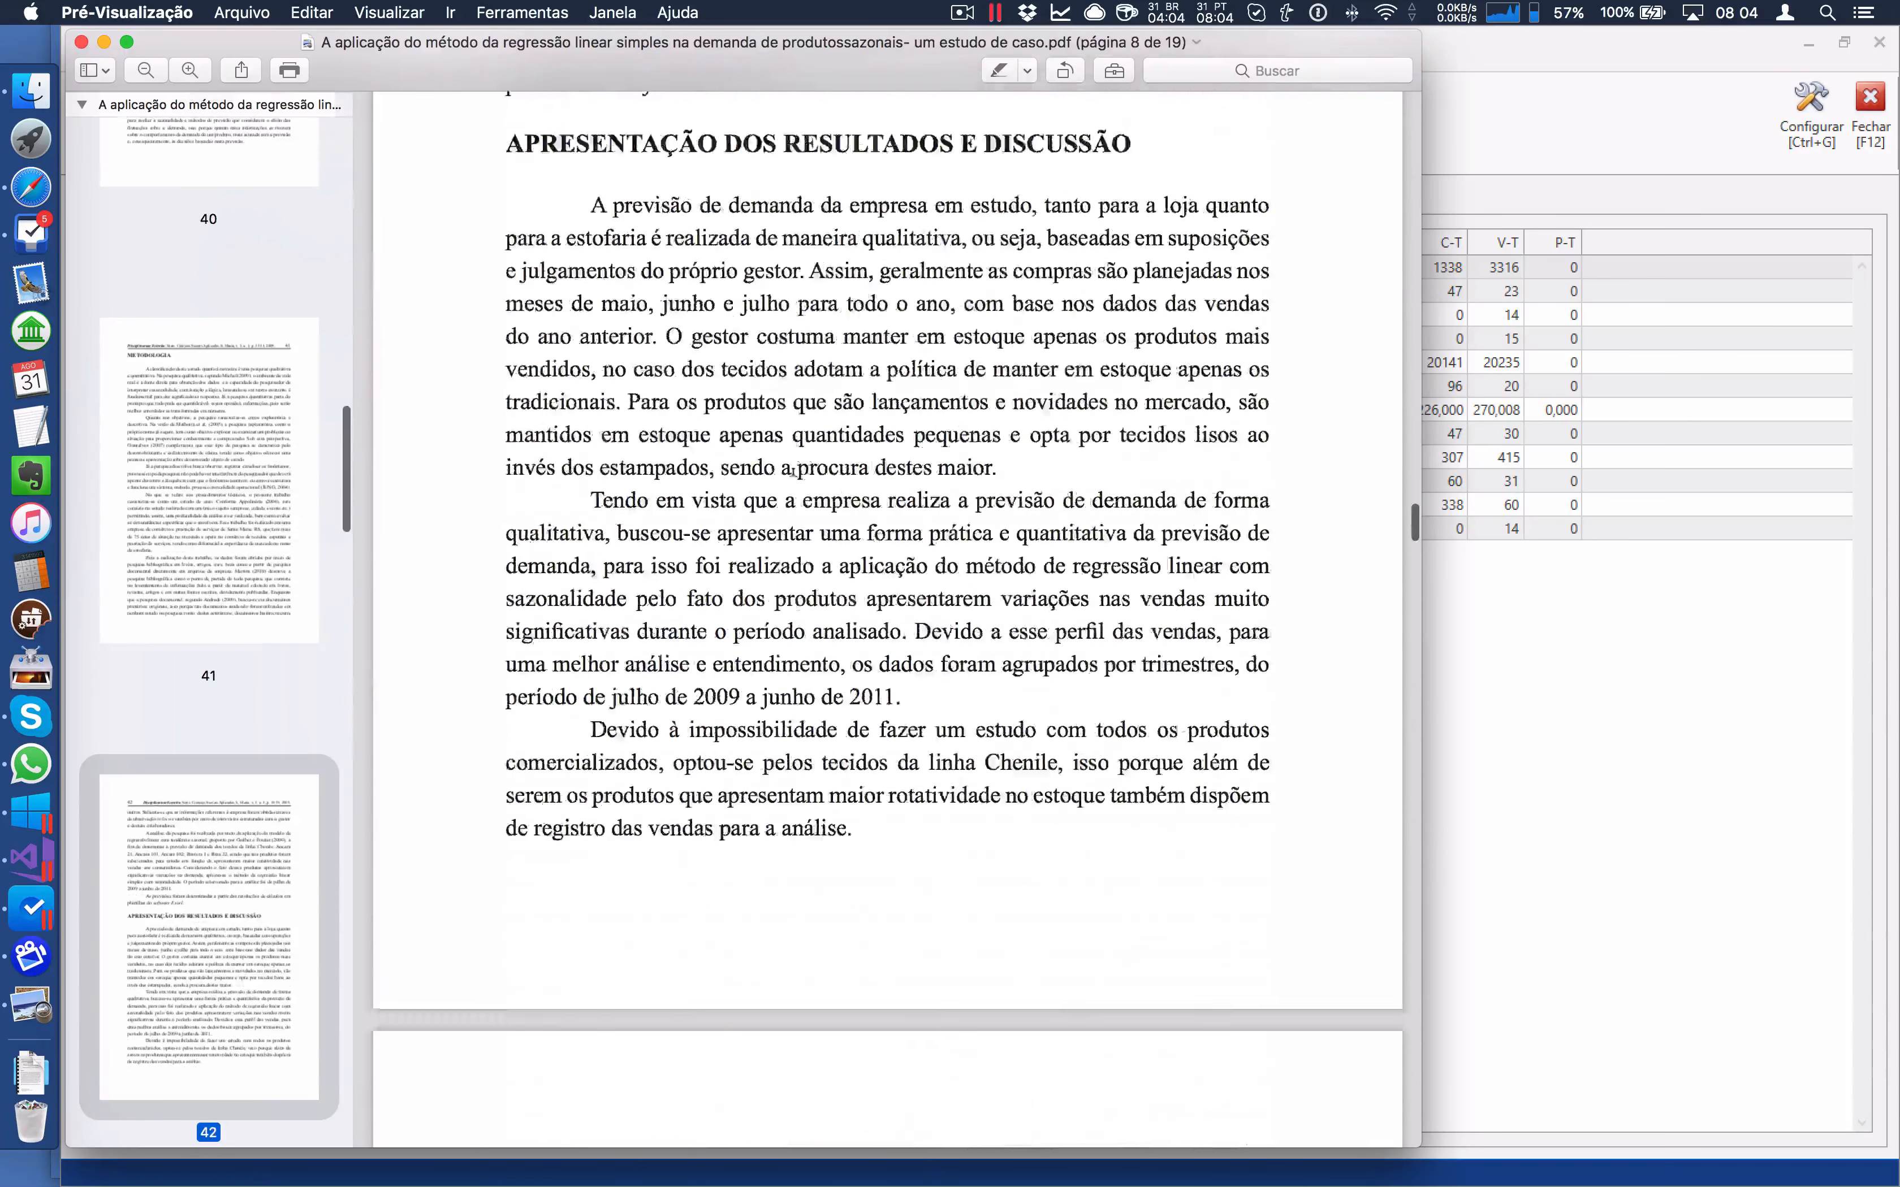
Examine the article's quarterly sales table, sales chart and seasonal index table, and close the PDF
scroll(793, 471, down, 20)
scroll(794, 454, up, 12)
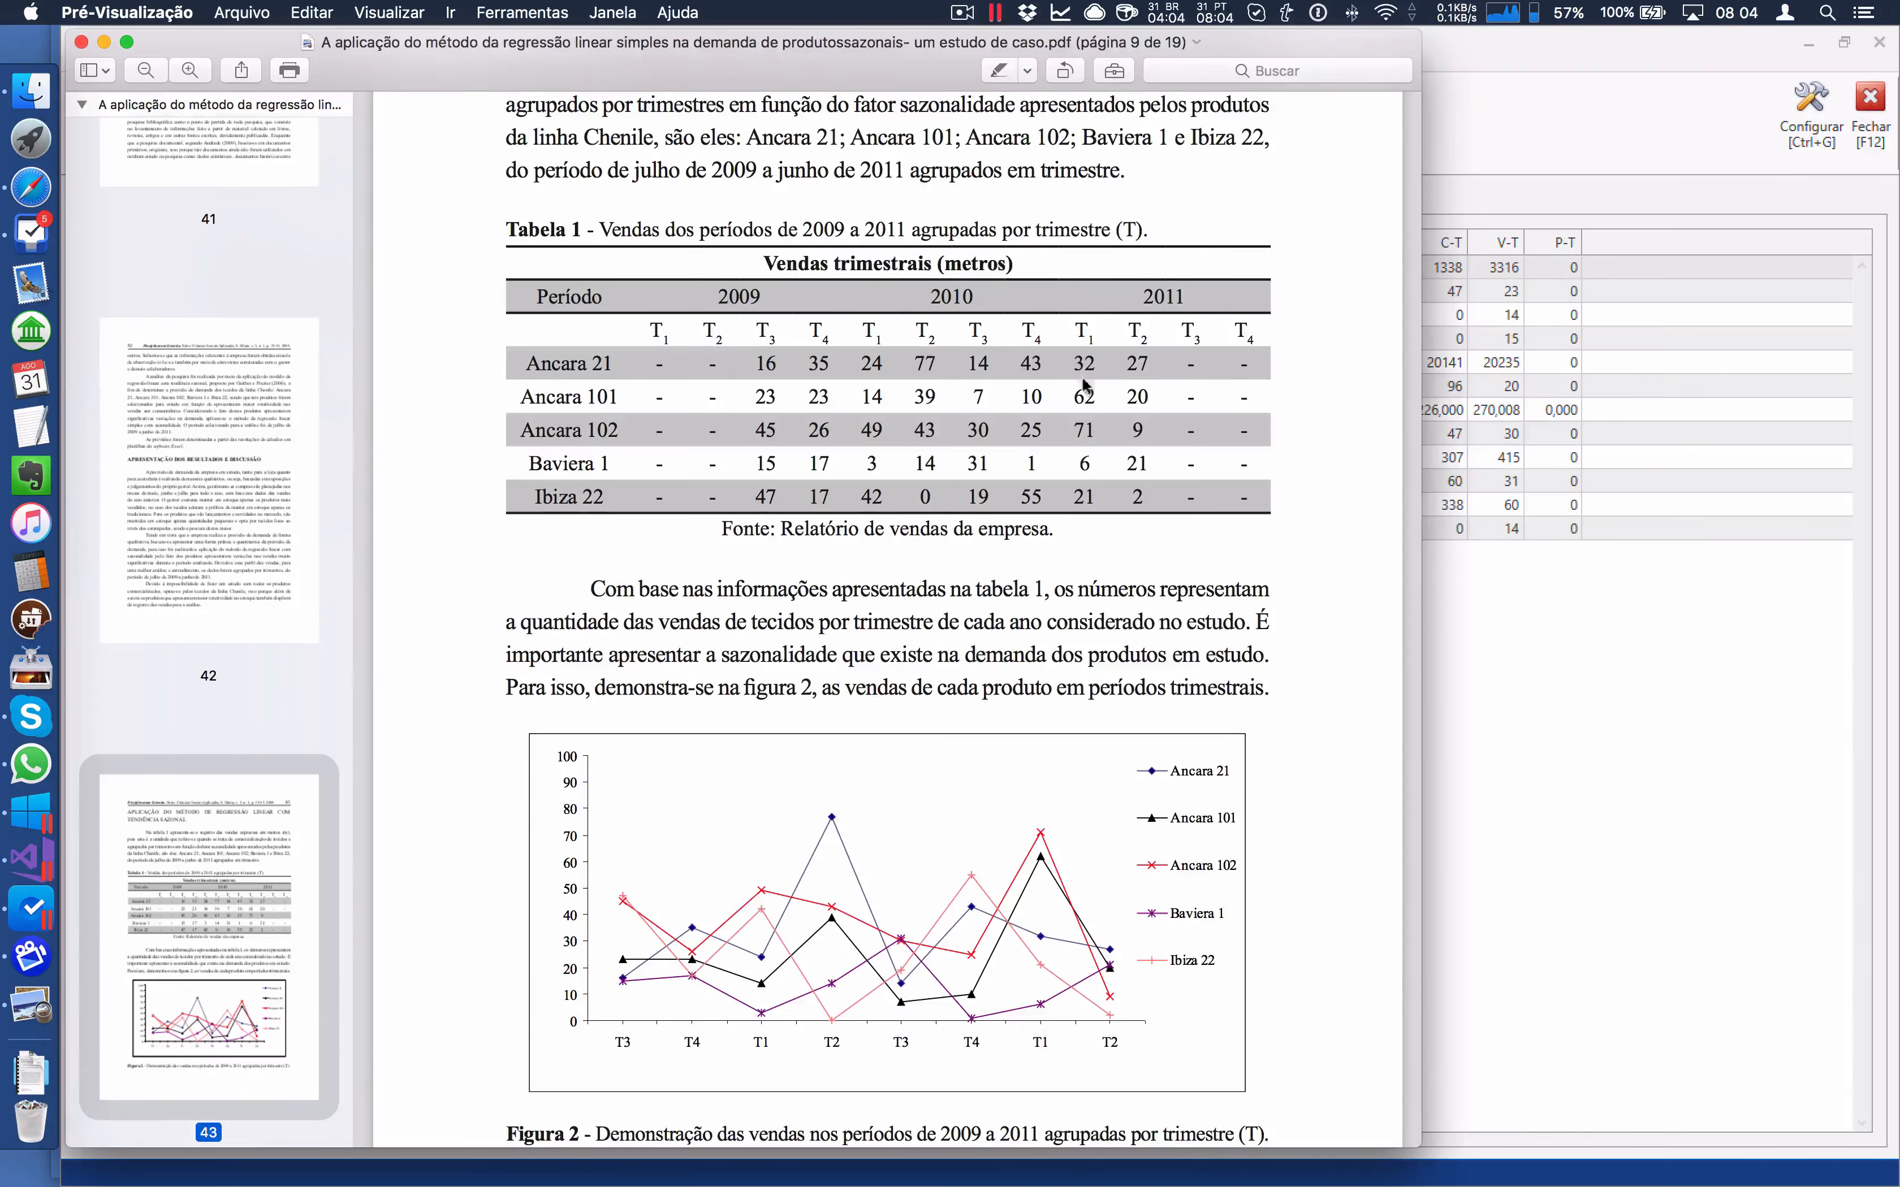
scroll(1084, 385, down, 7)
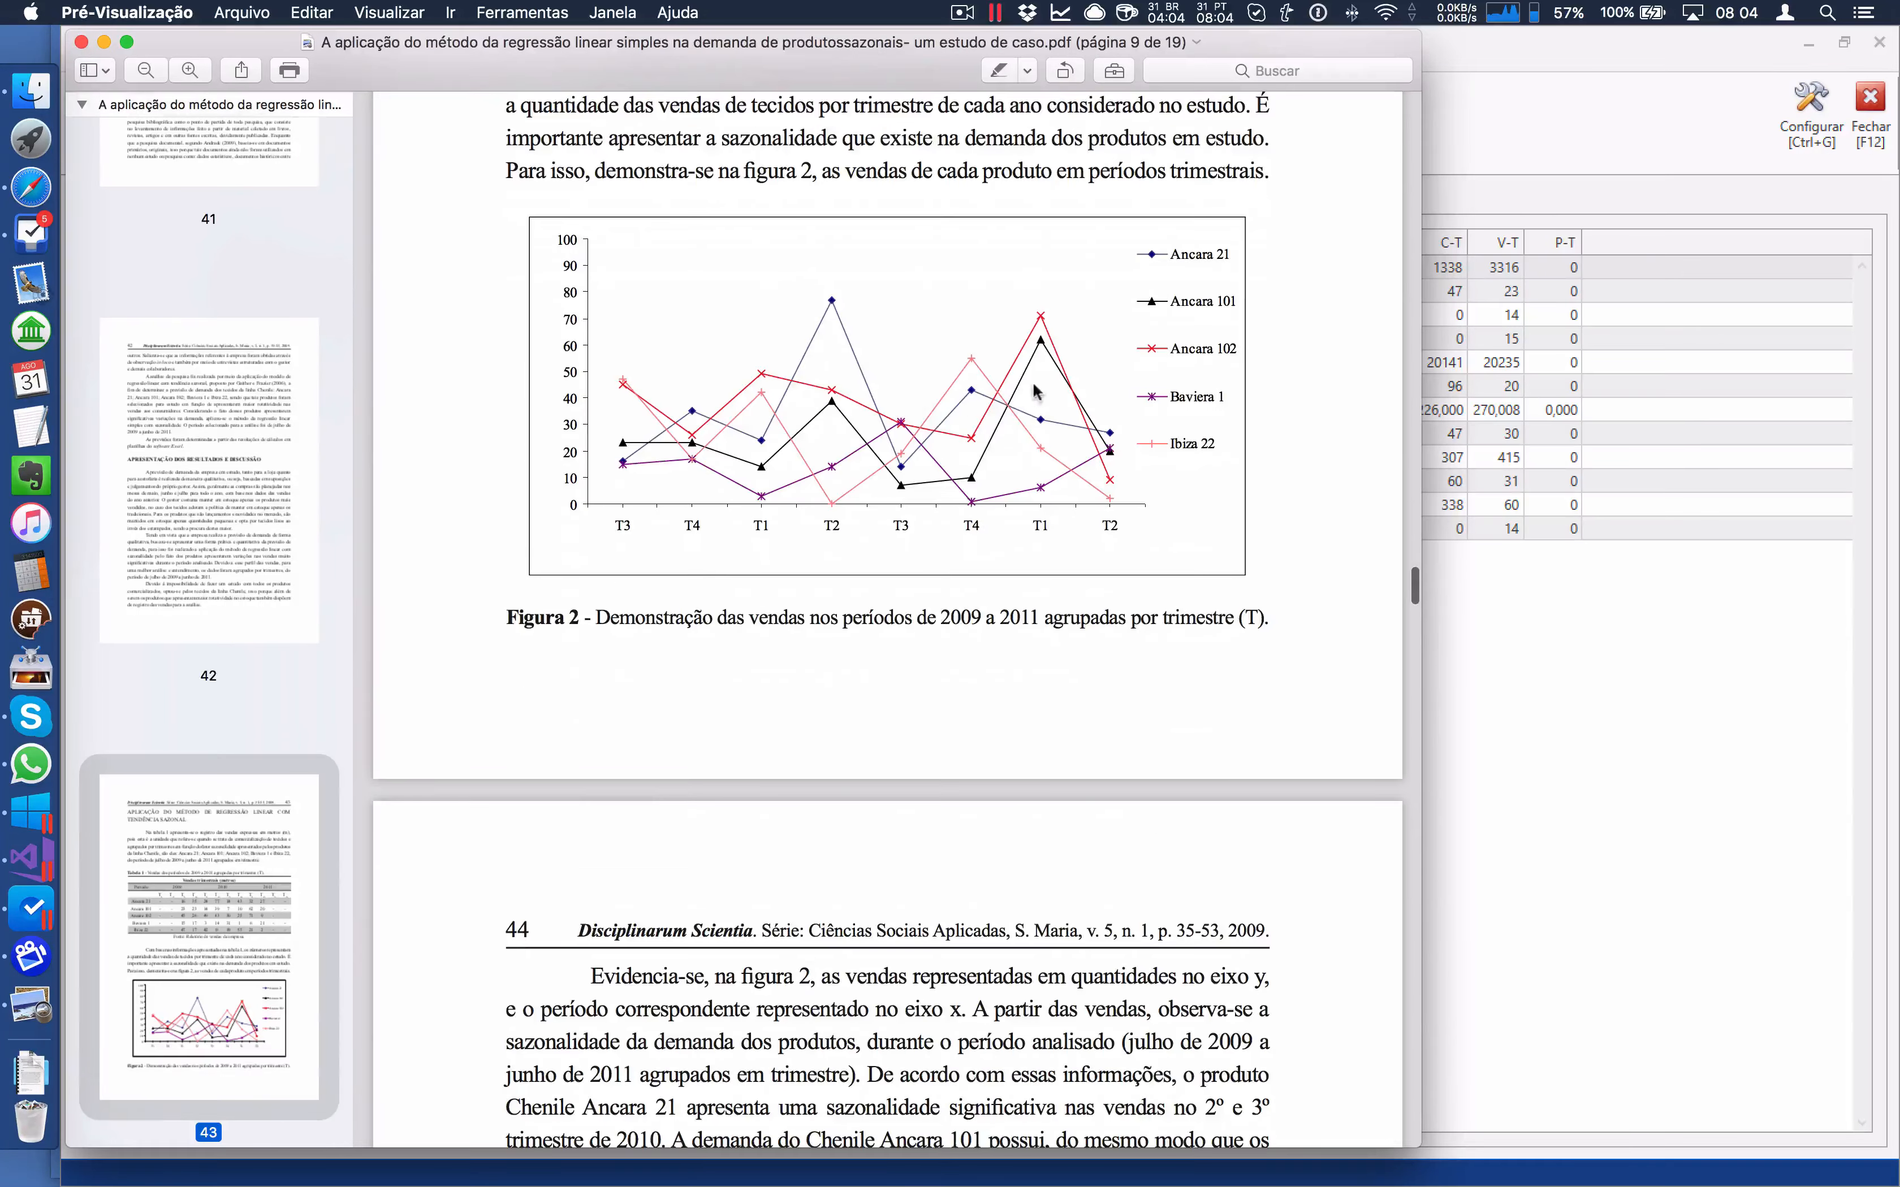
scroll(1037, 390, down, 20)
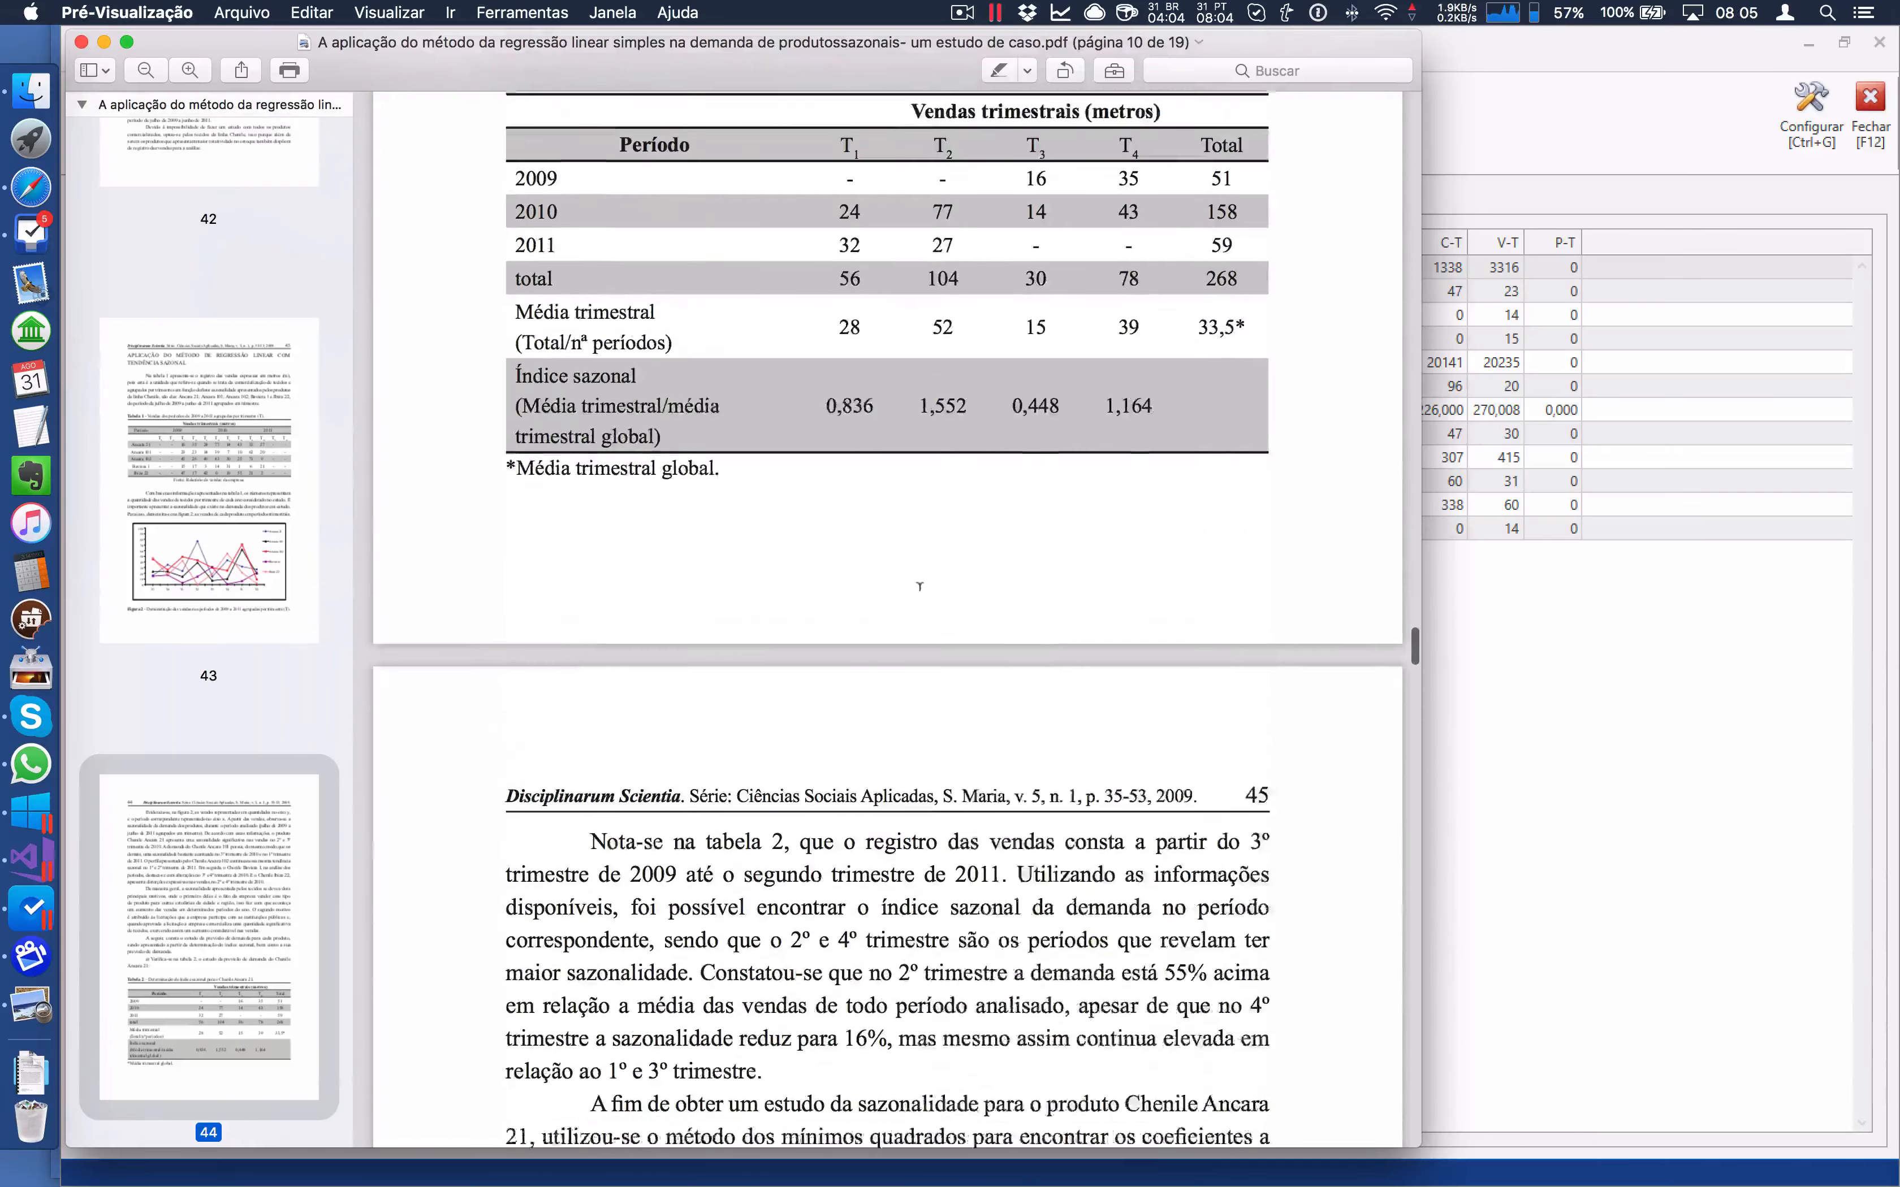
scroll(919, 587, up, 4)
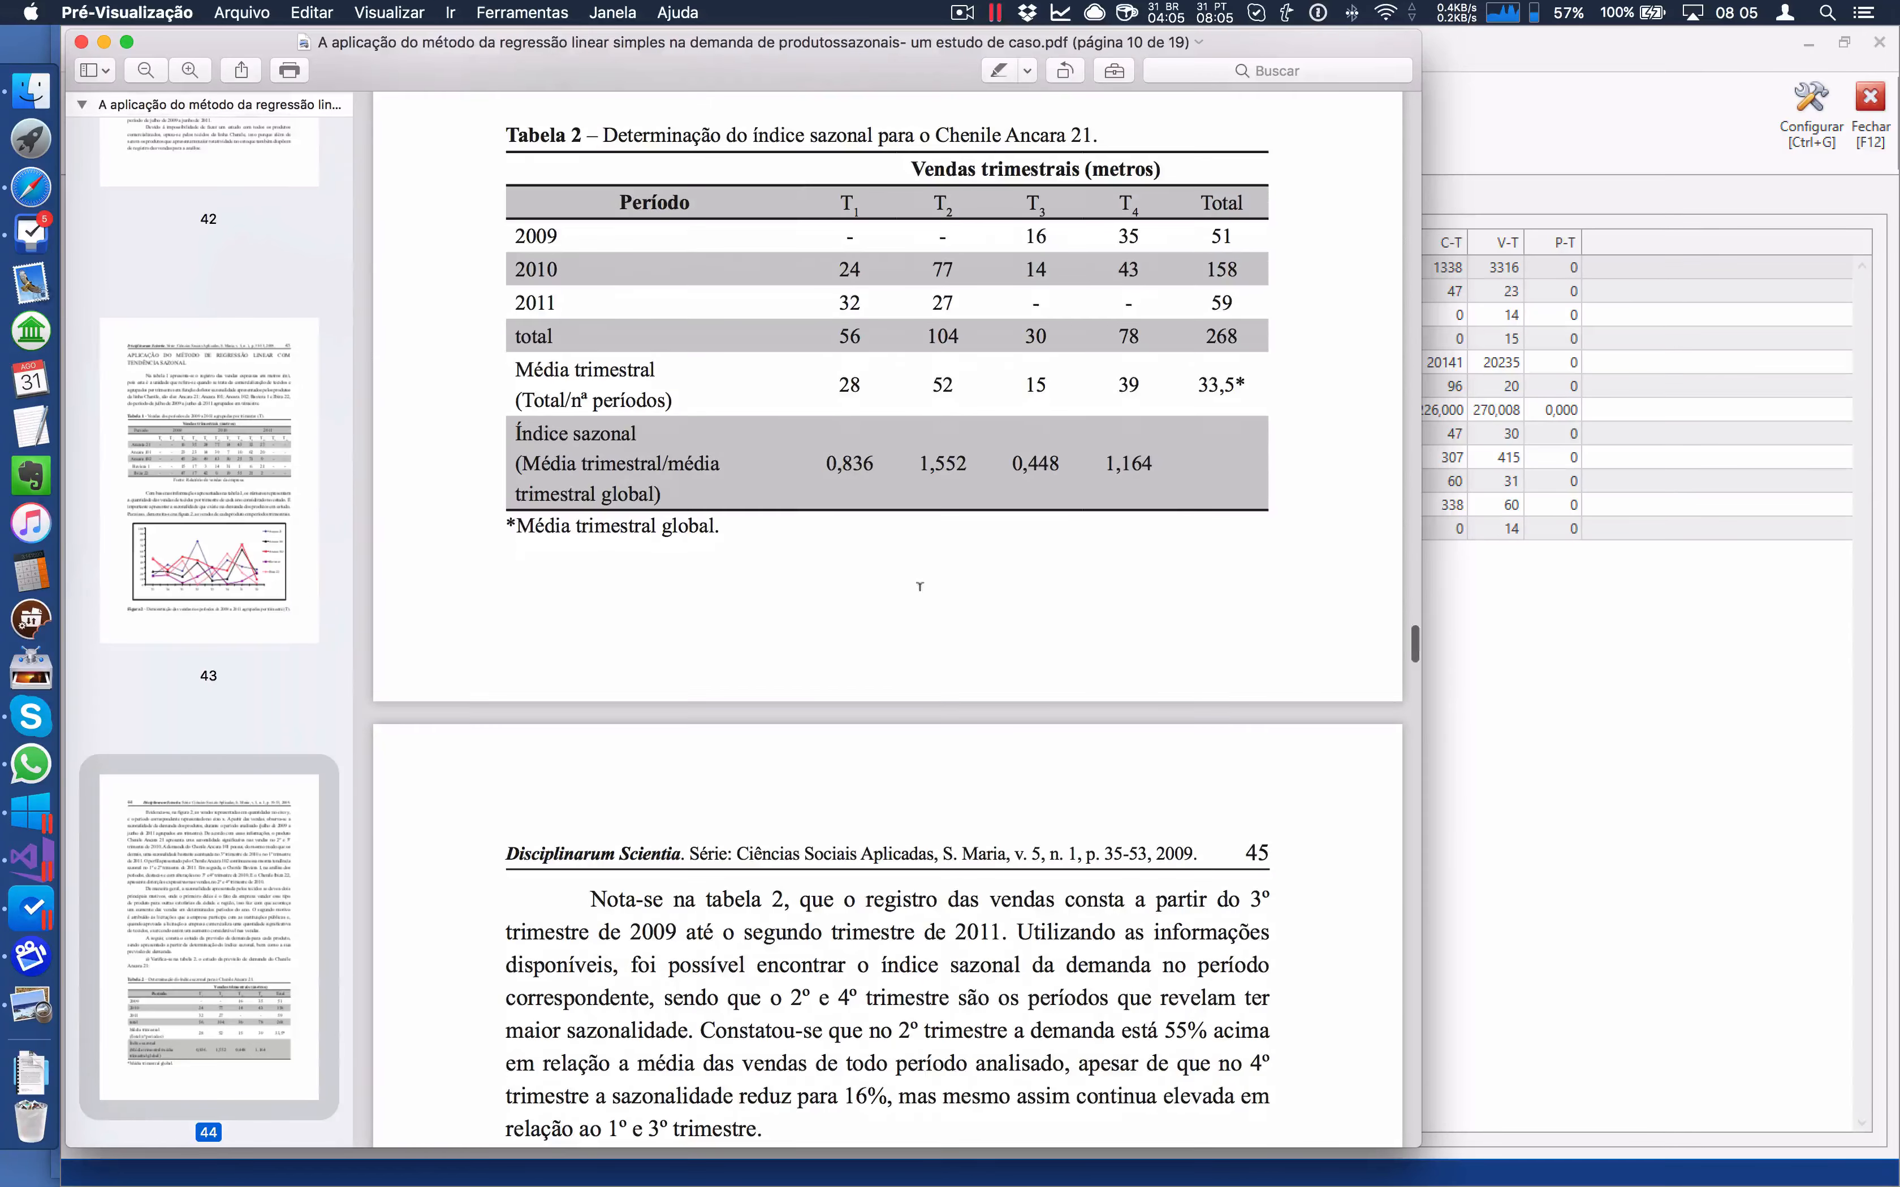
scroll(925, 589, down, 15)
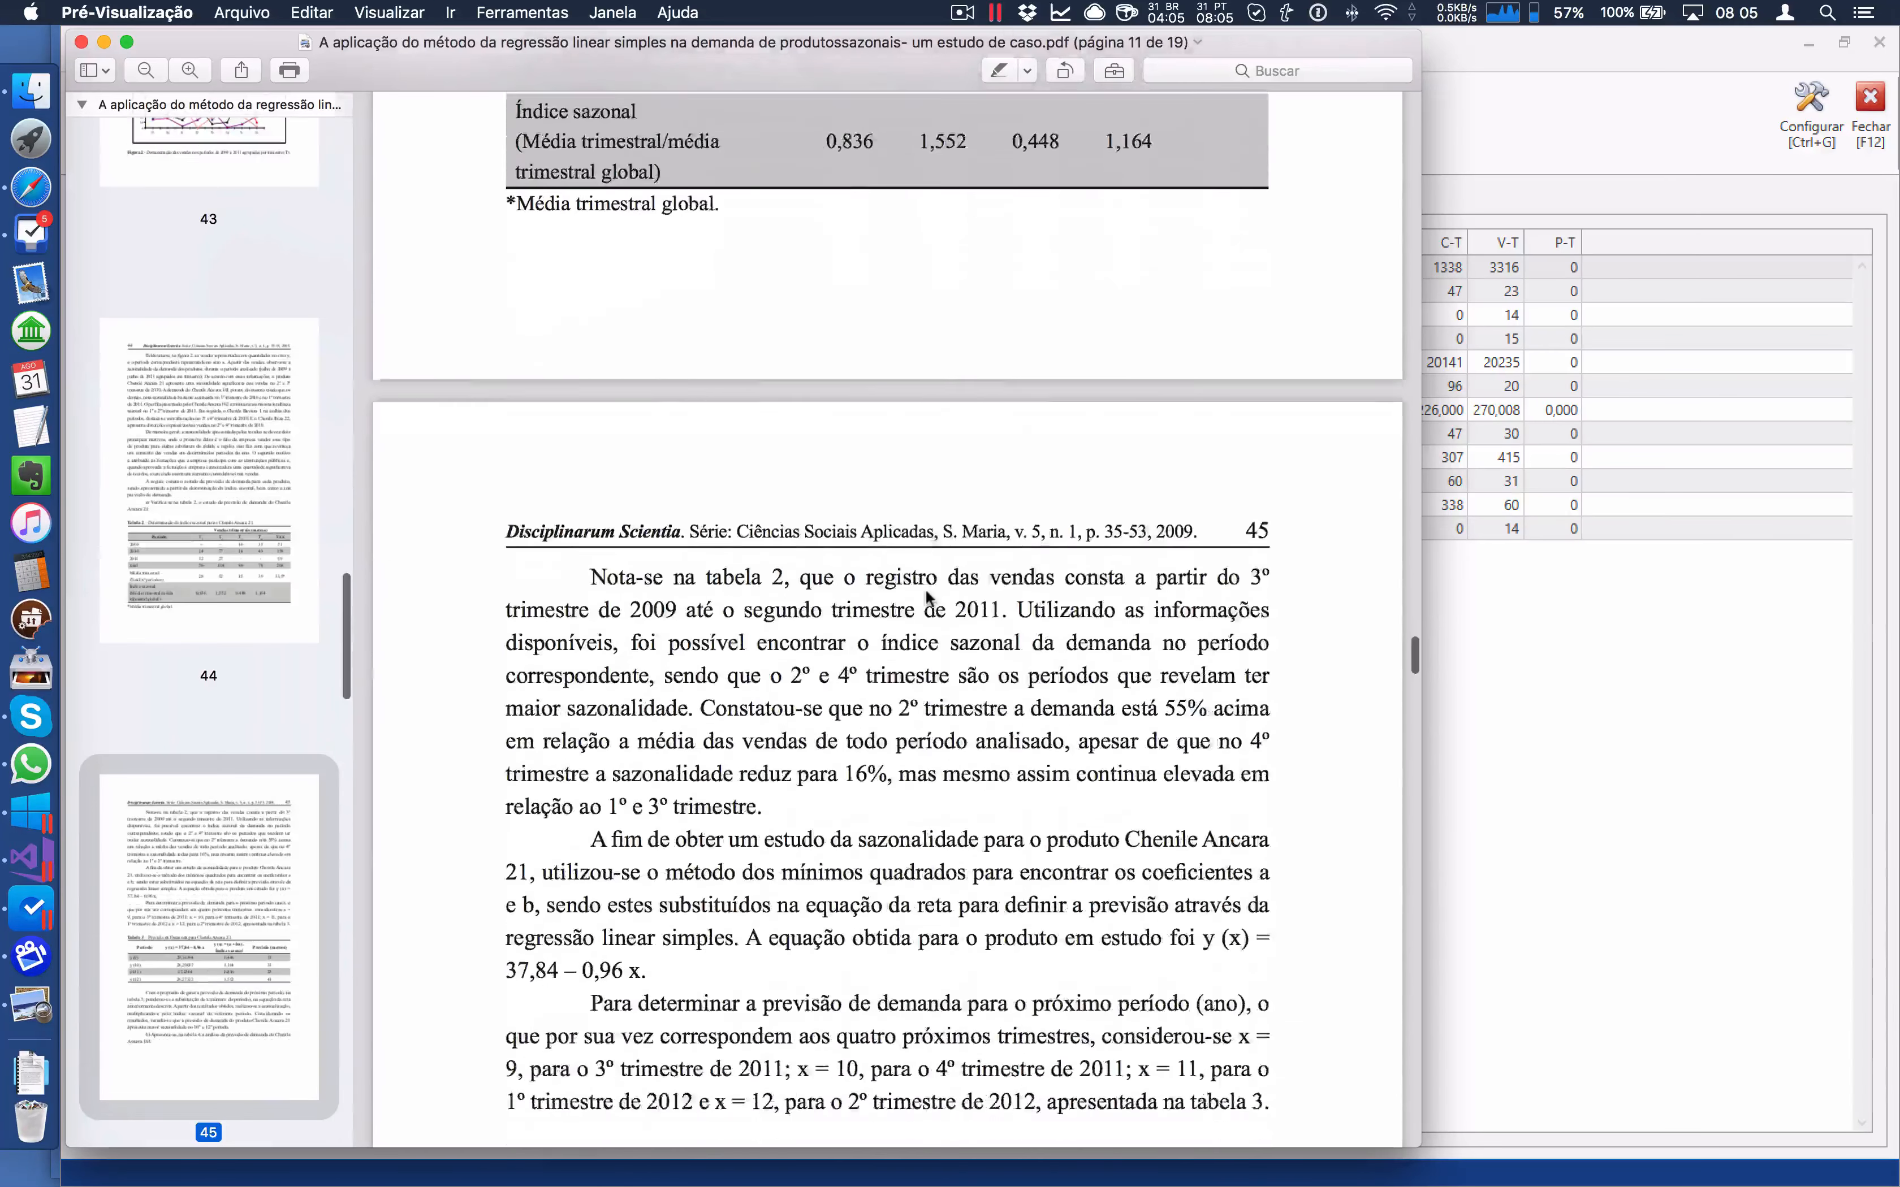
click(81, 42)
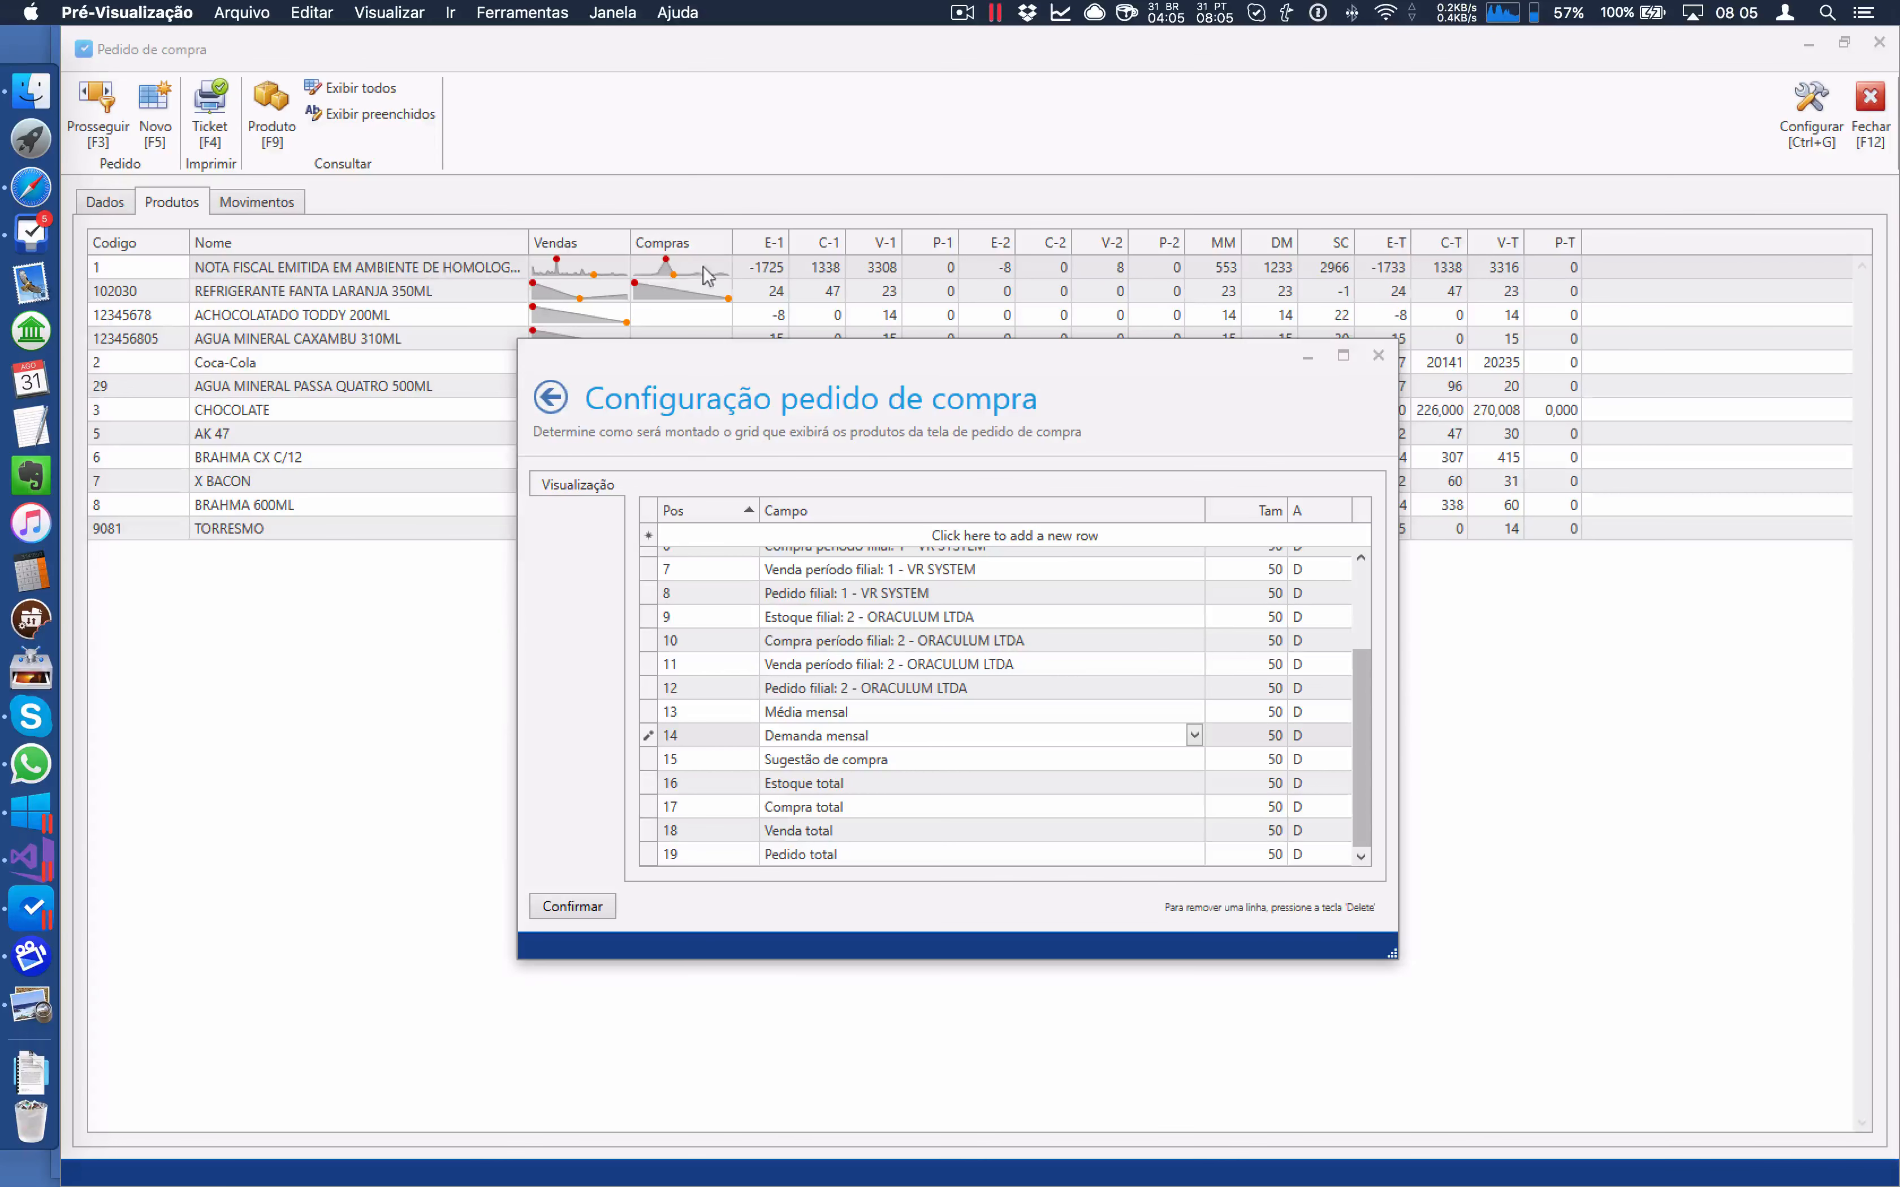
Compare the MM and DM grid columns with the configuration and review its Demanda mensal and Sugestão de compra rows
drag(1173, 362, 1239, 554)
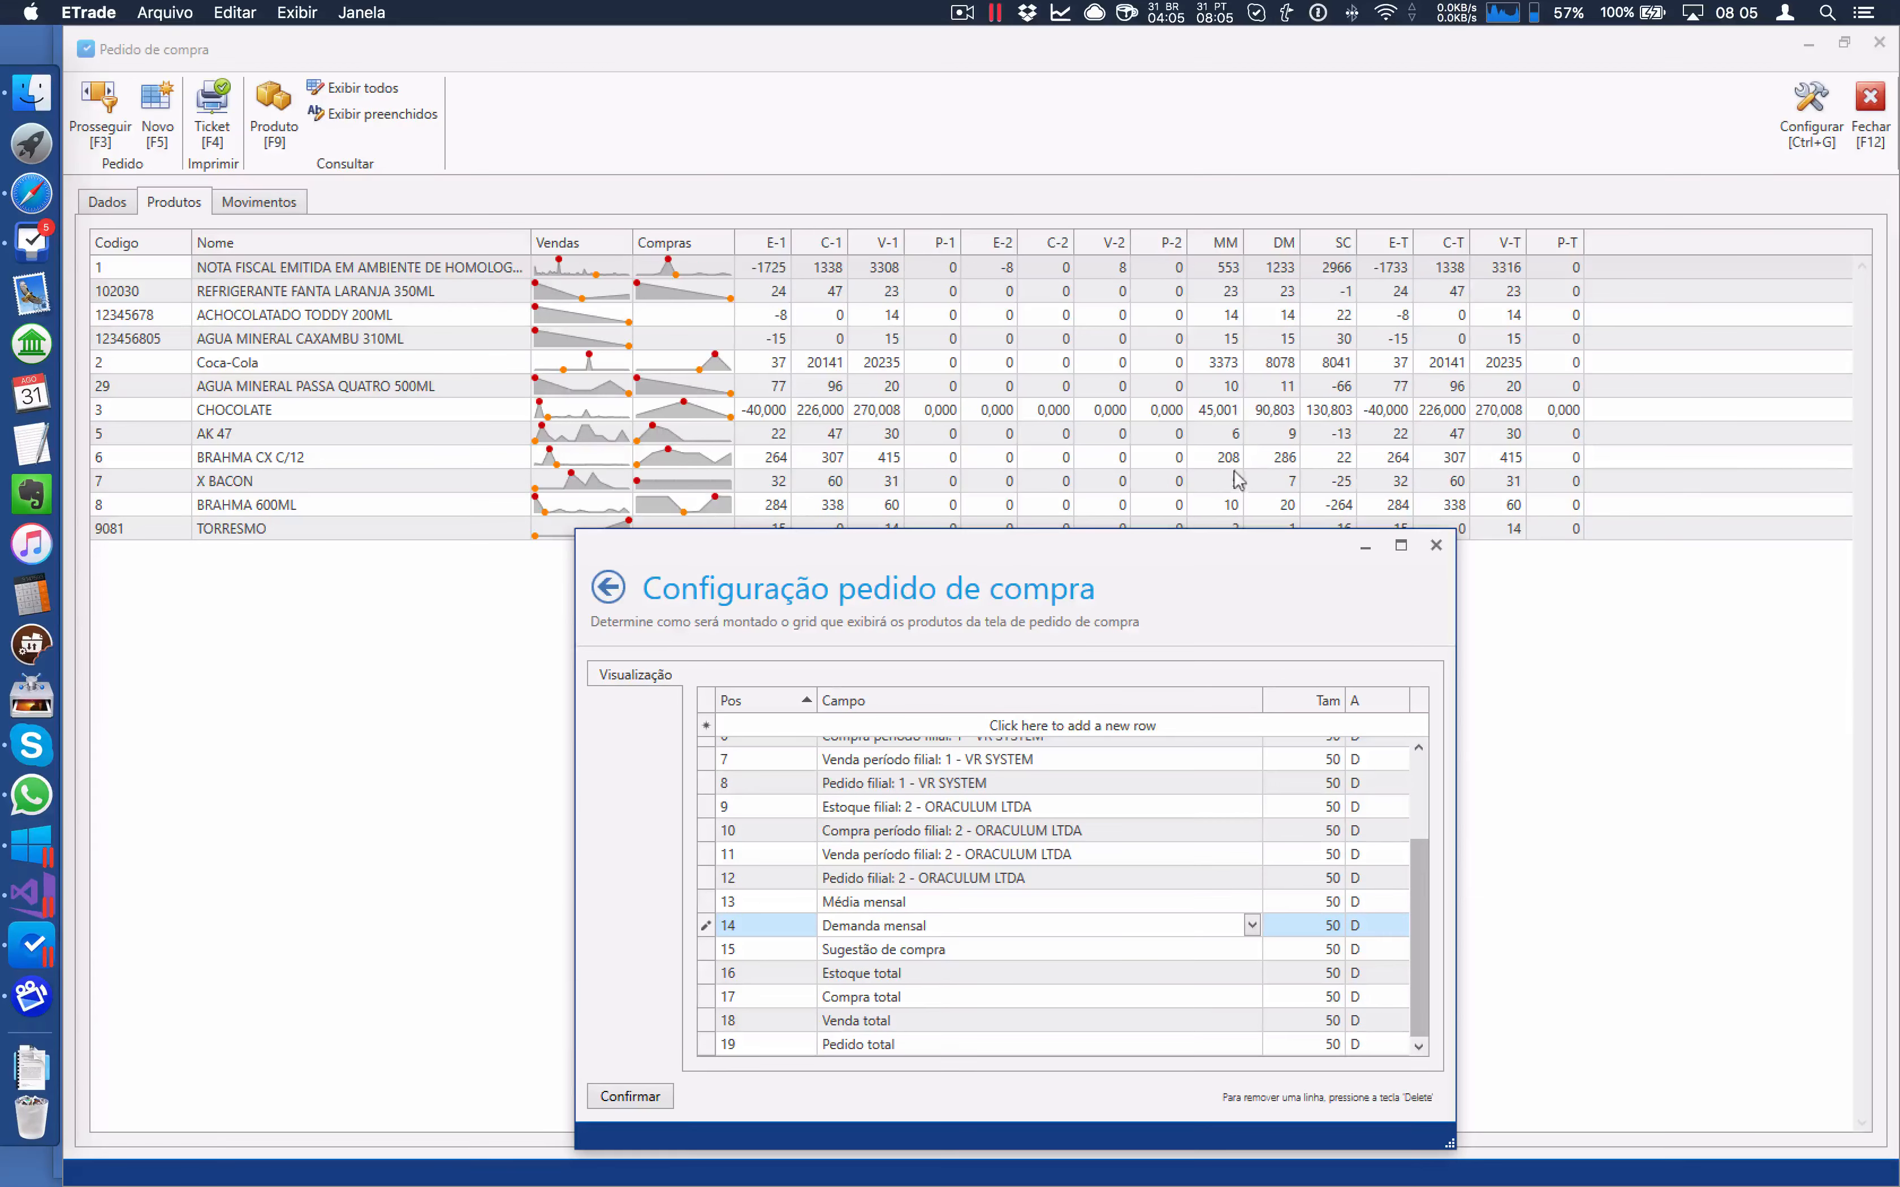
drag(1192, 557, 1269, 299)
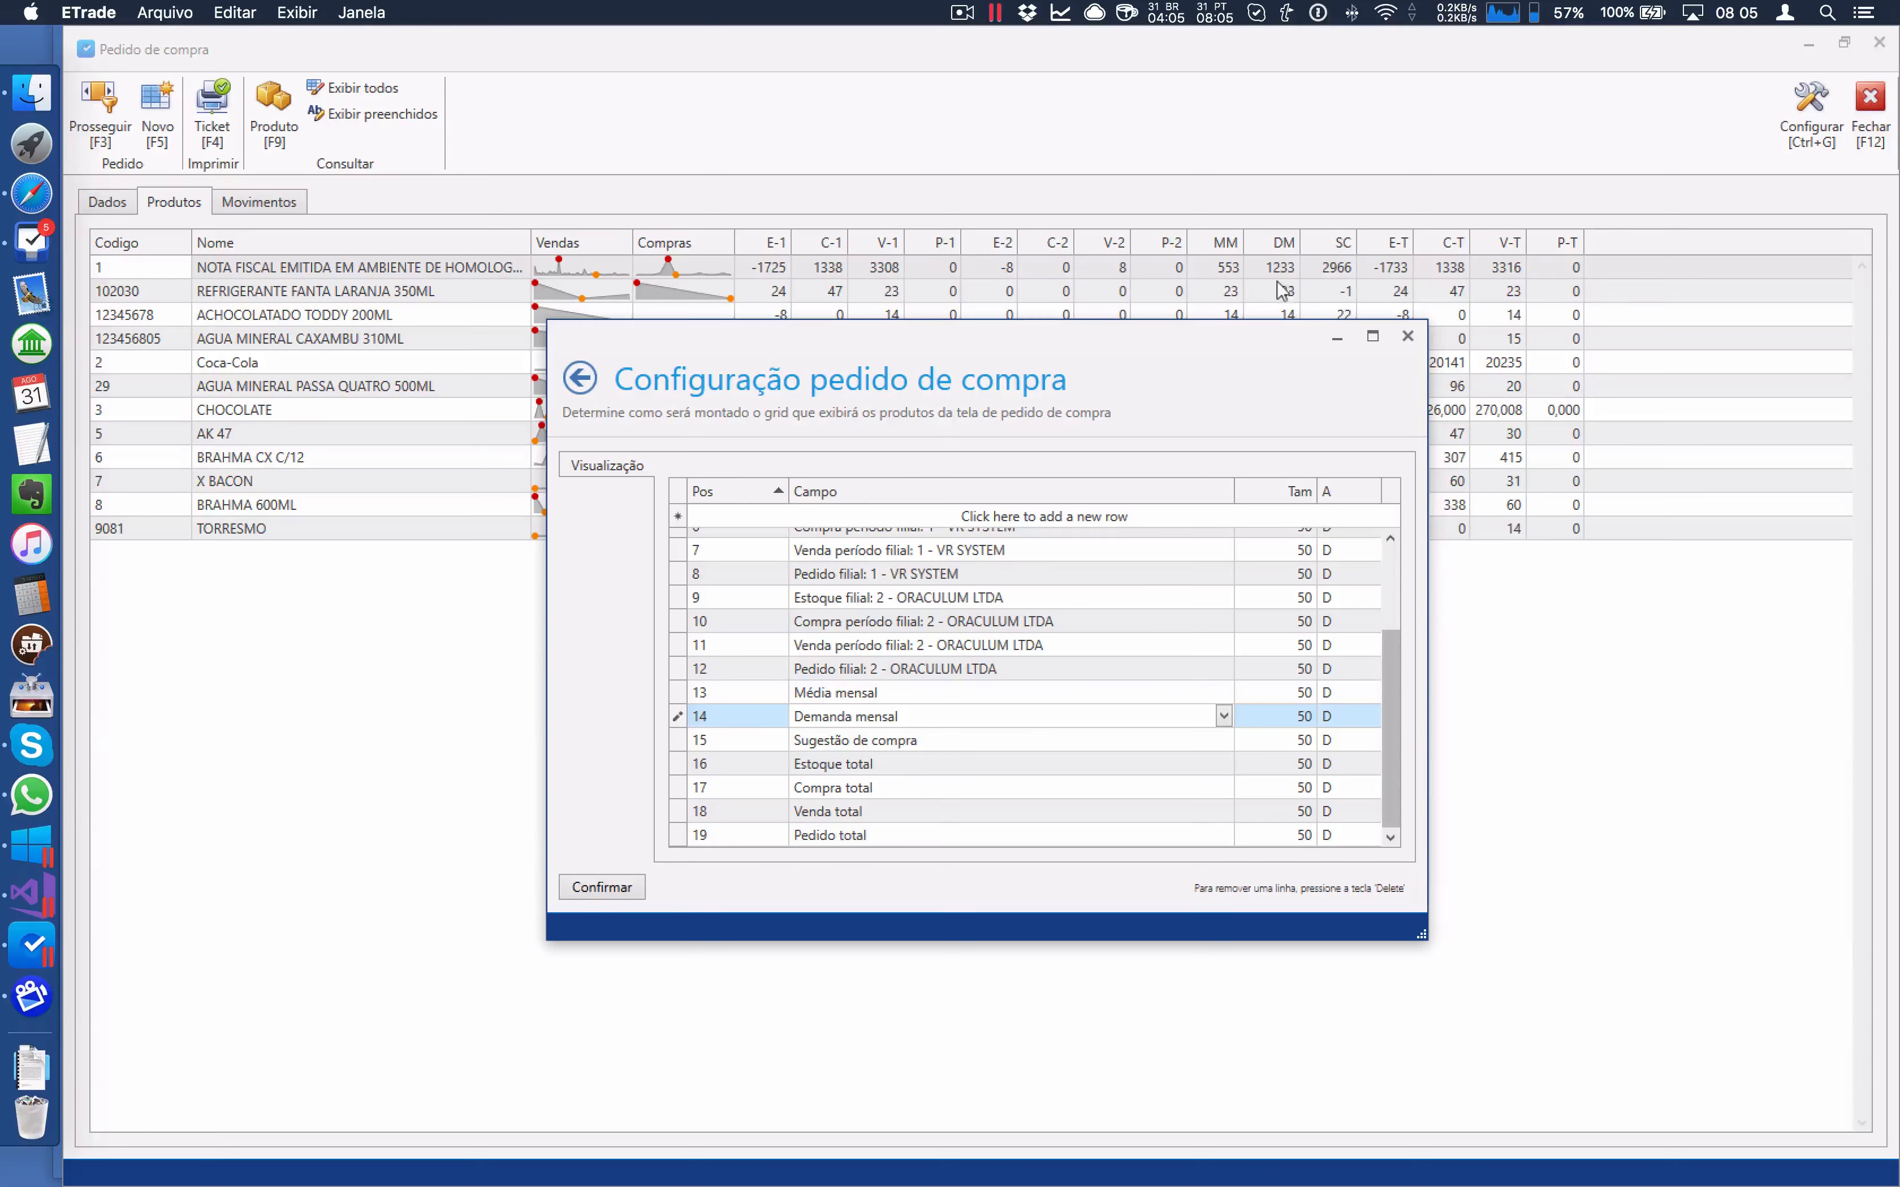
click(750, 742)
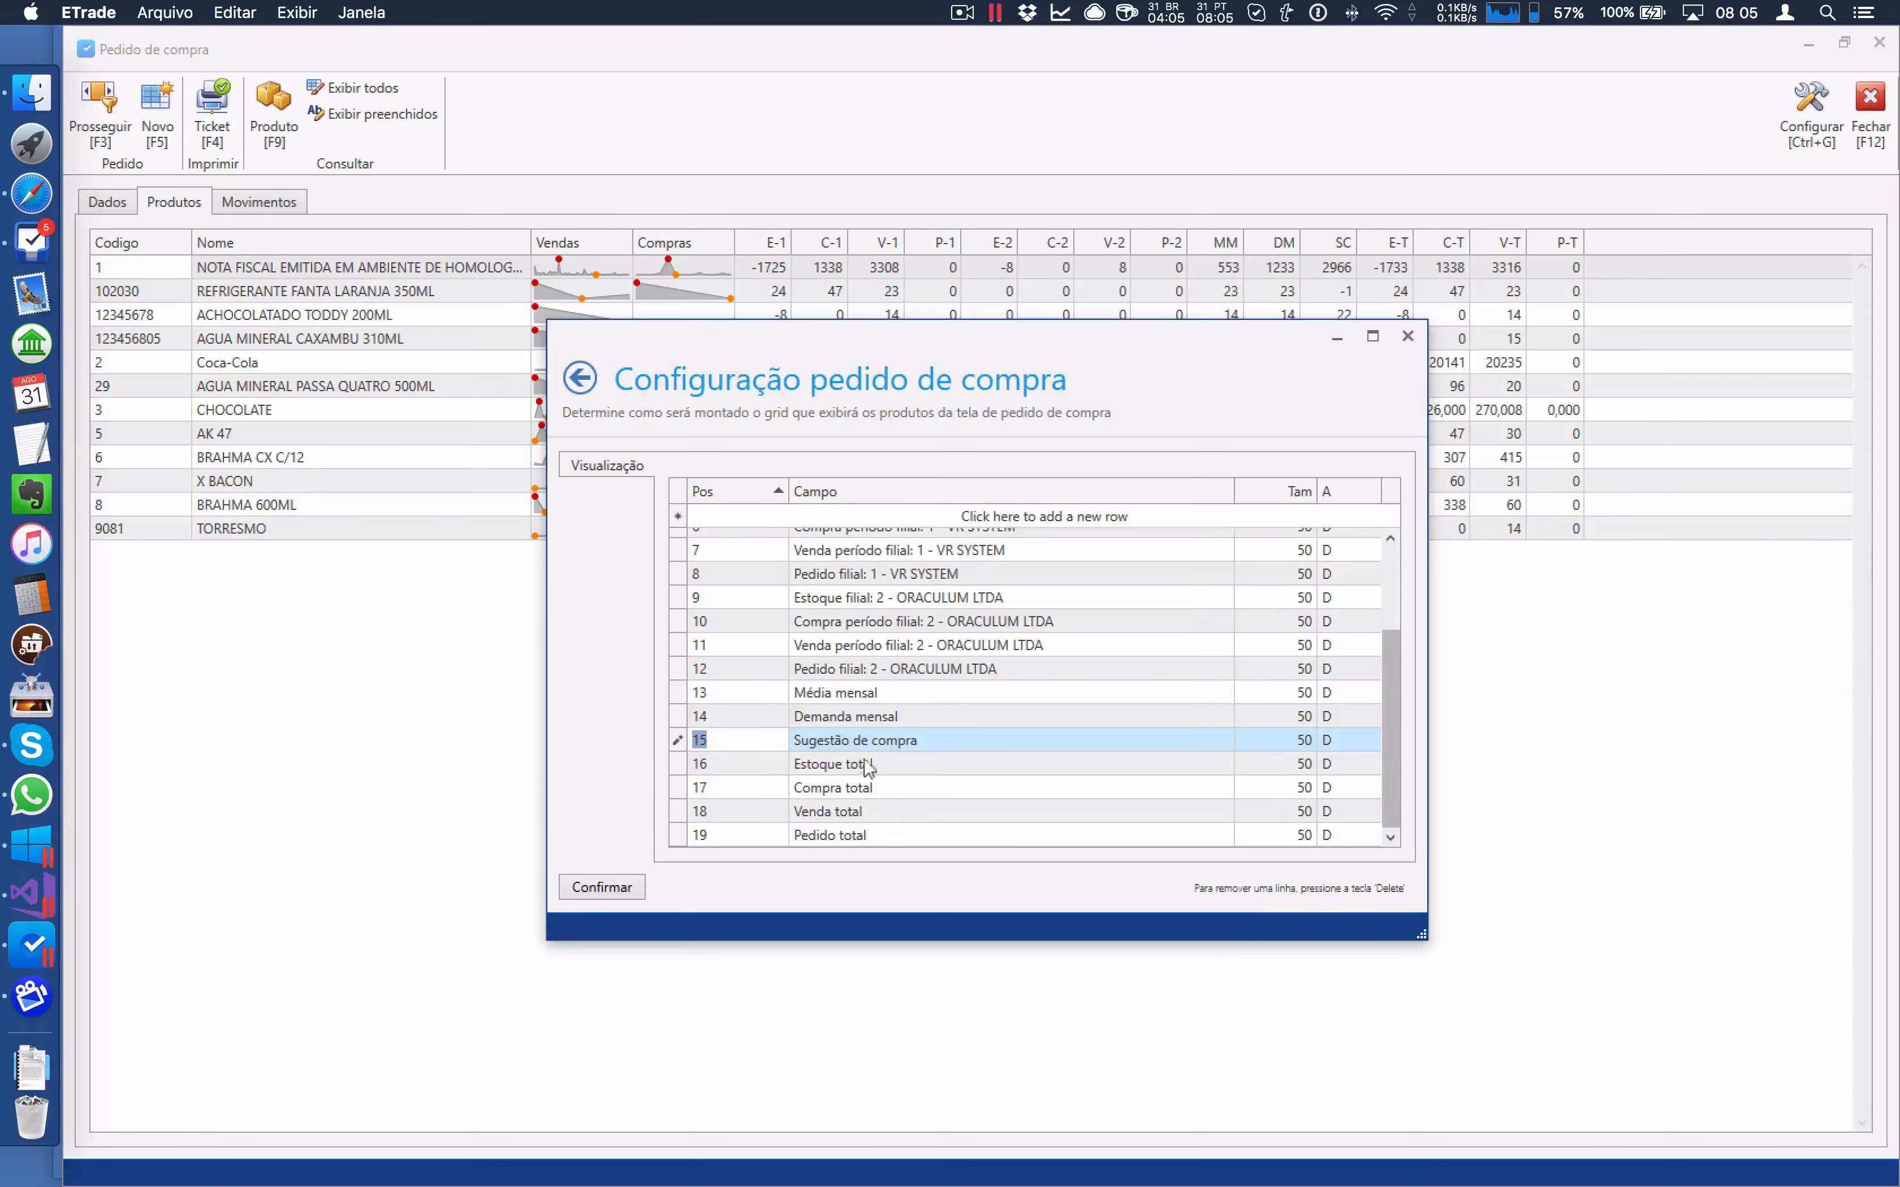
click(764, 715)
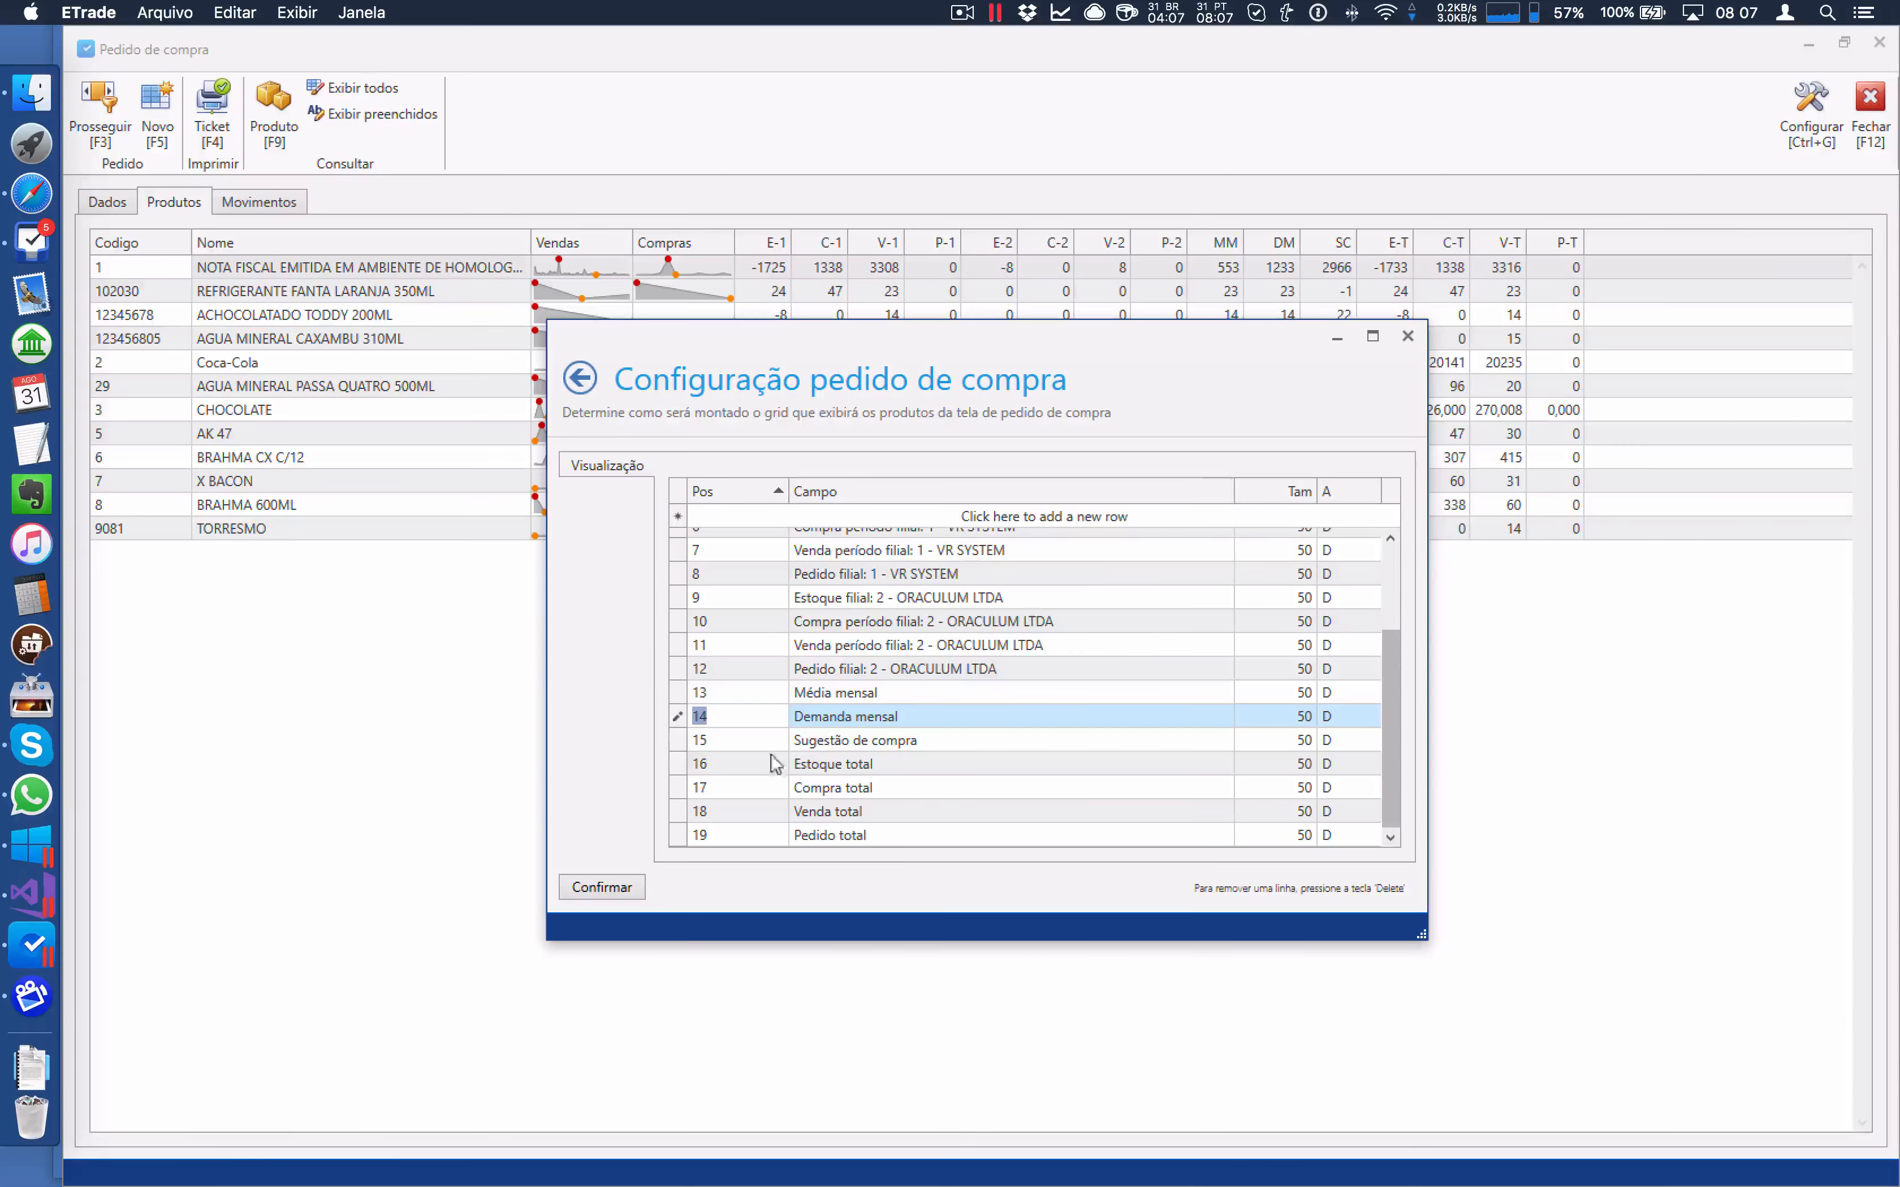
click(740, 741)
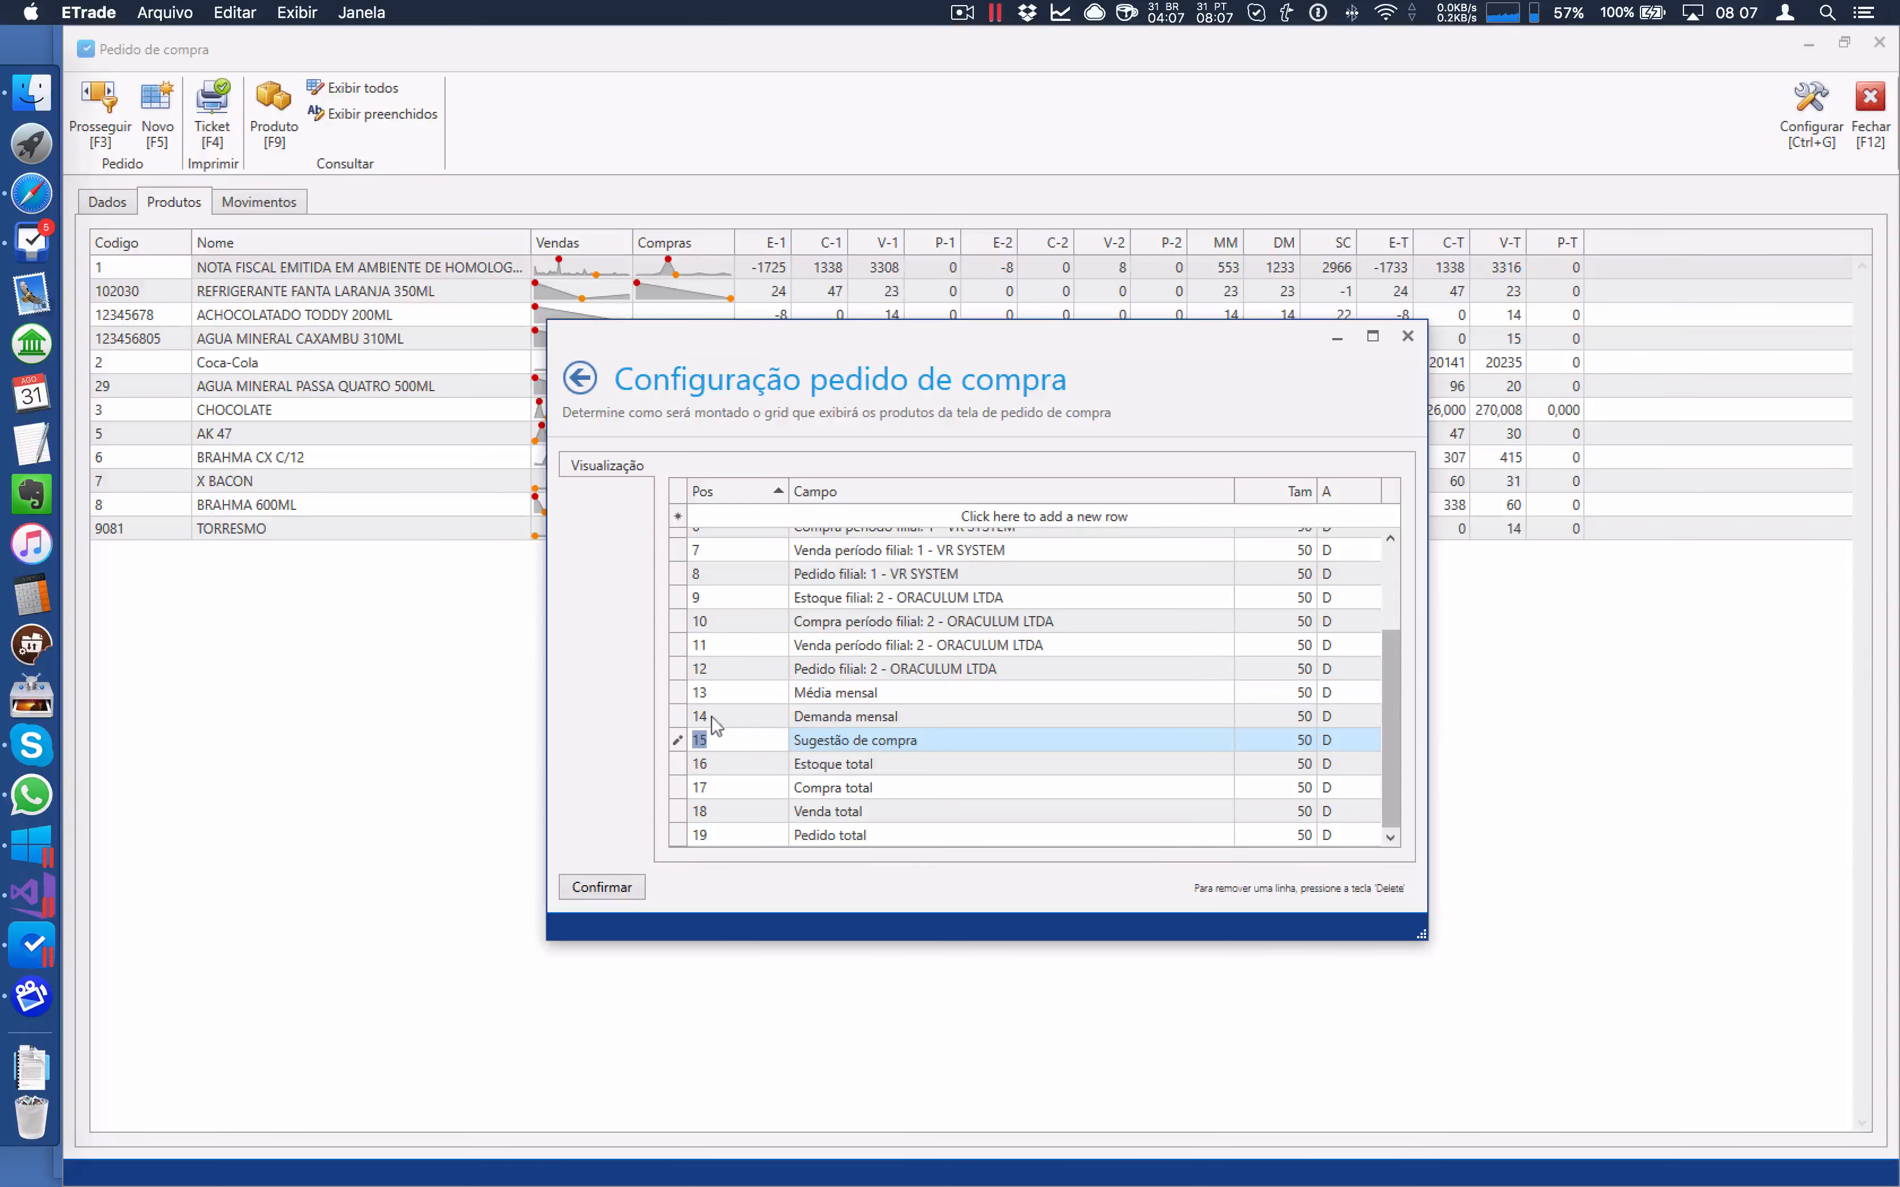
click(681, 718)
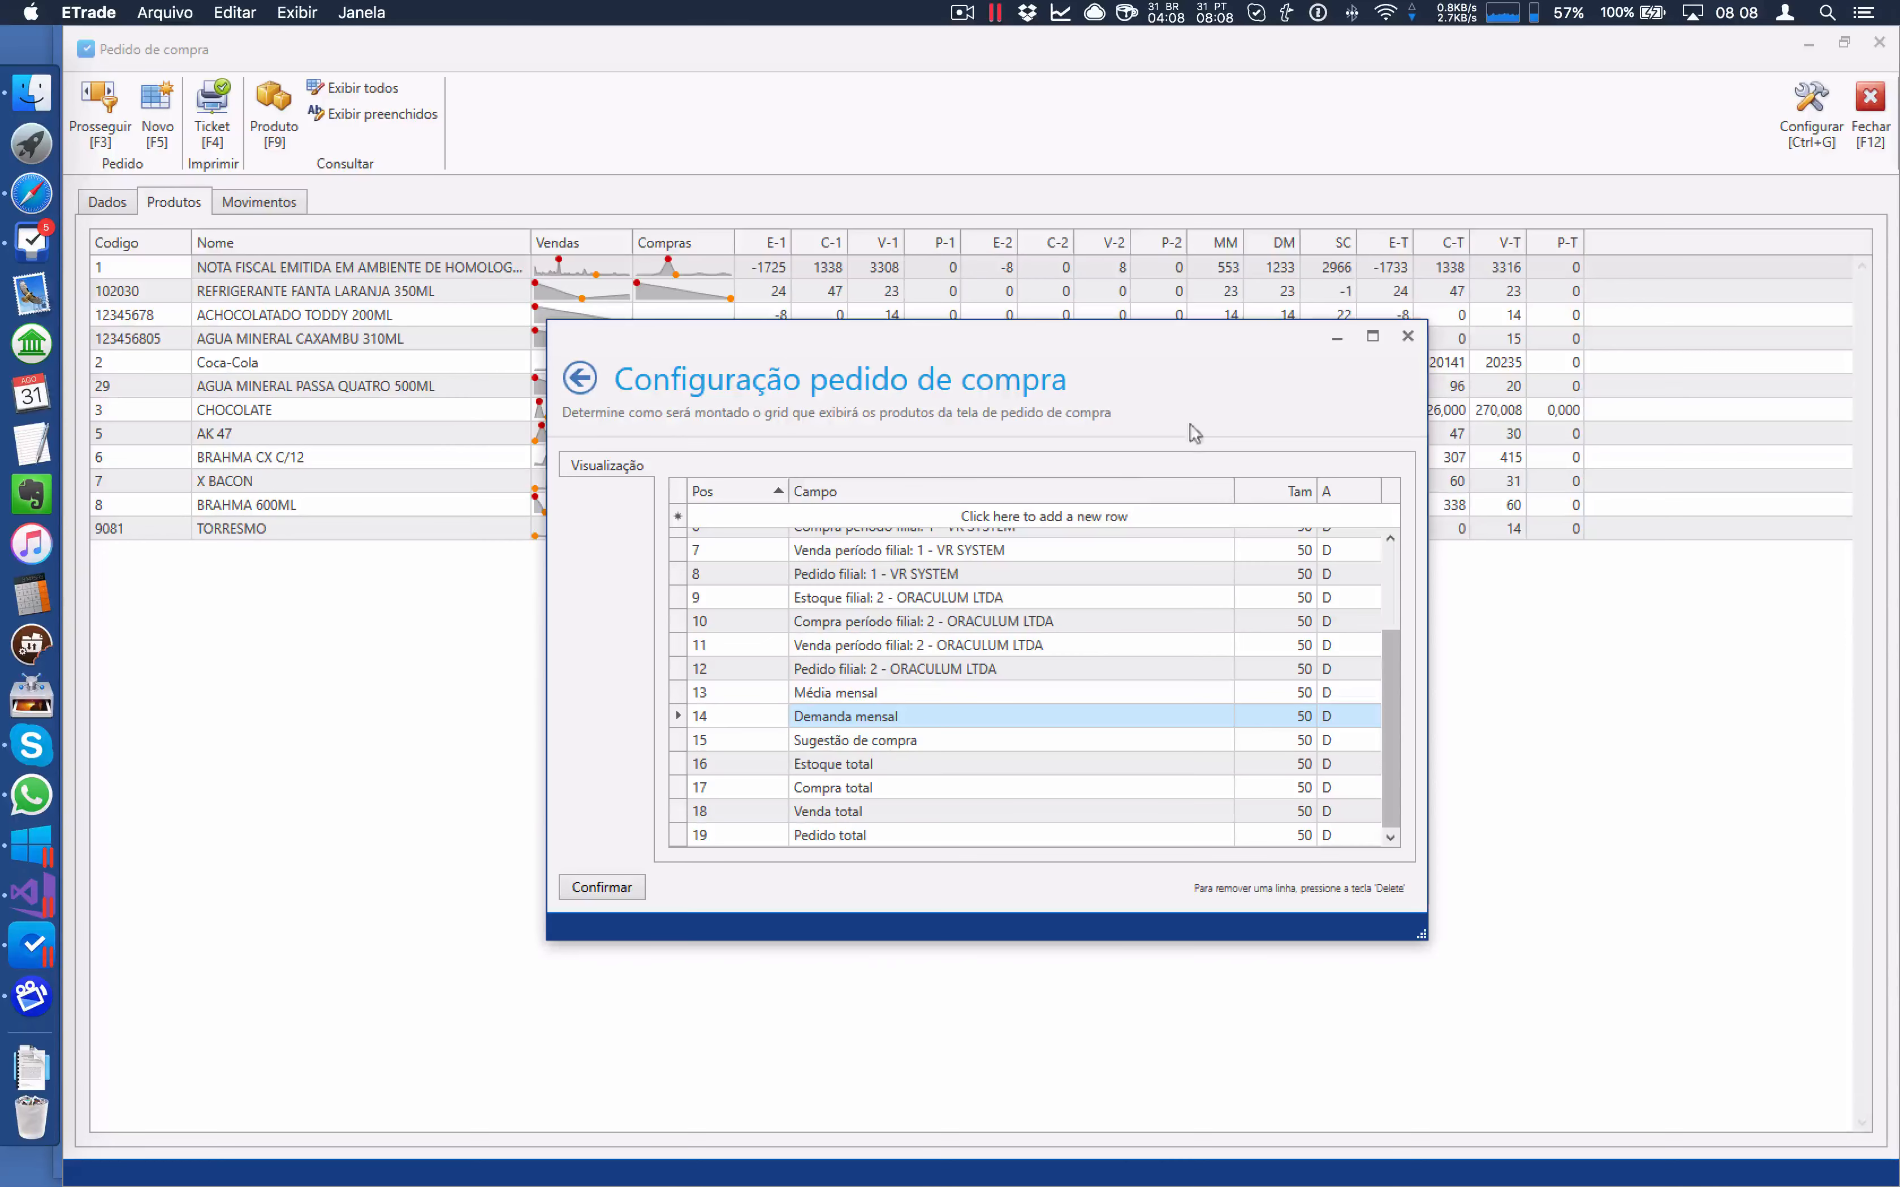
click(844, 742)
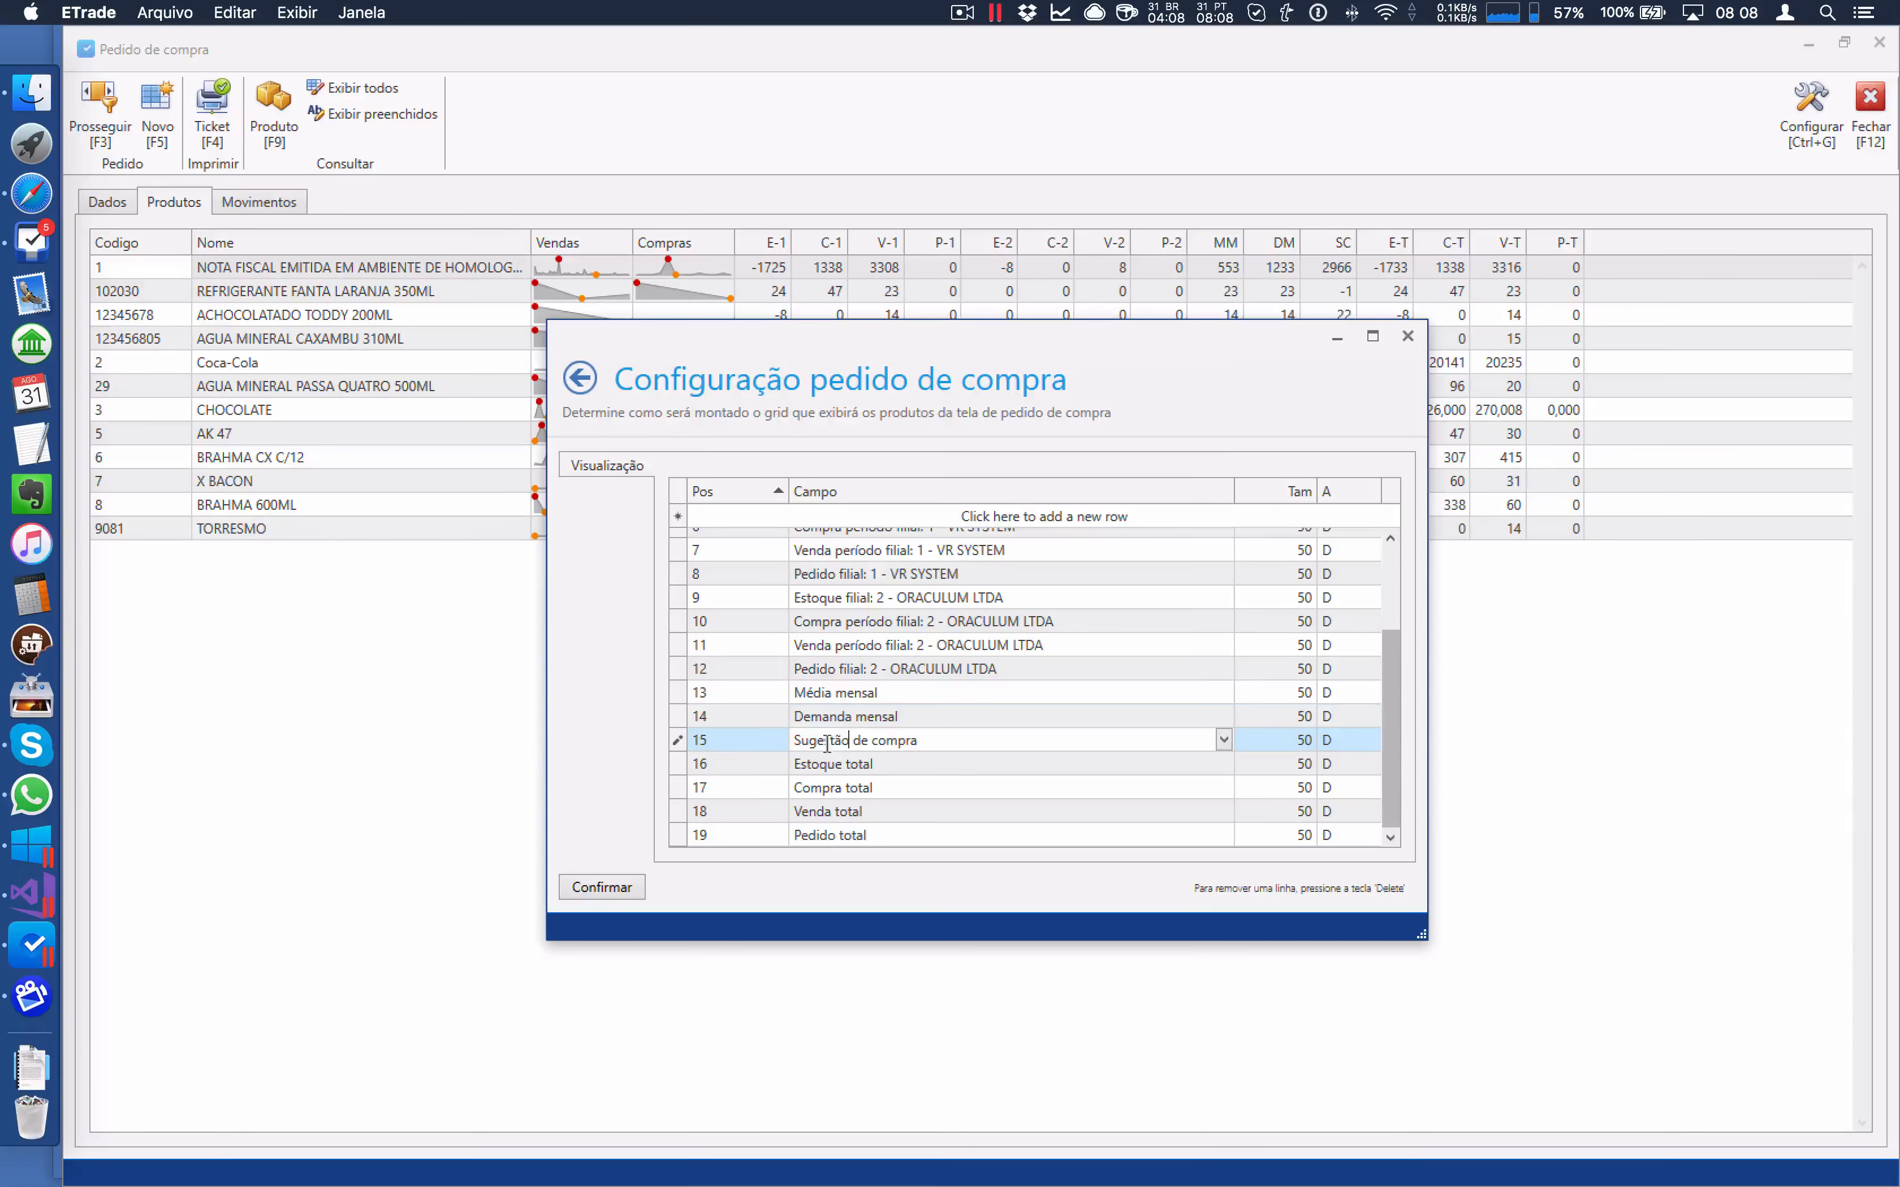
click(727, 743)
Uncover the product grid to examine its SC and total columns alongside the Estoque total and Compra total configuration rows
drag(1114, 331, 1201, 531)
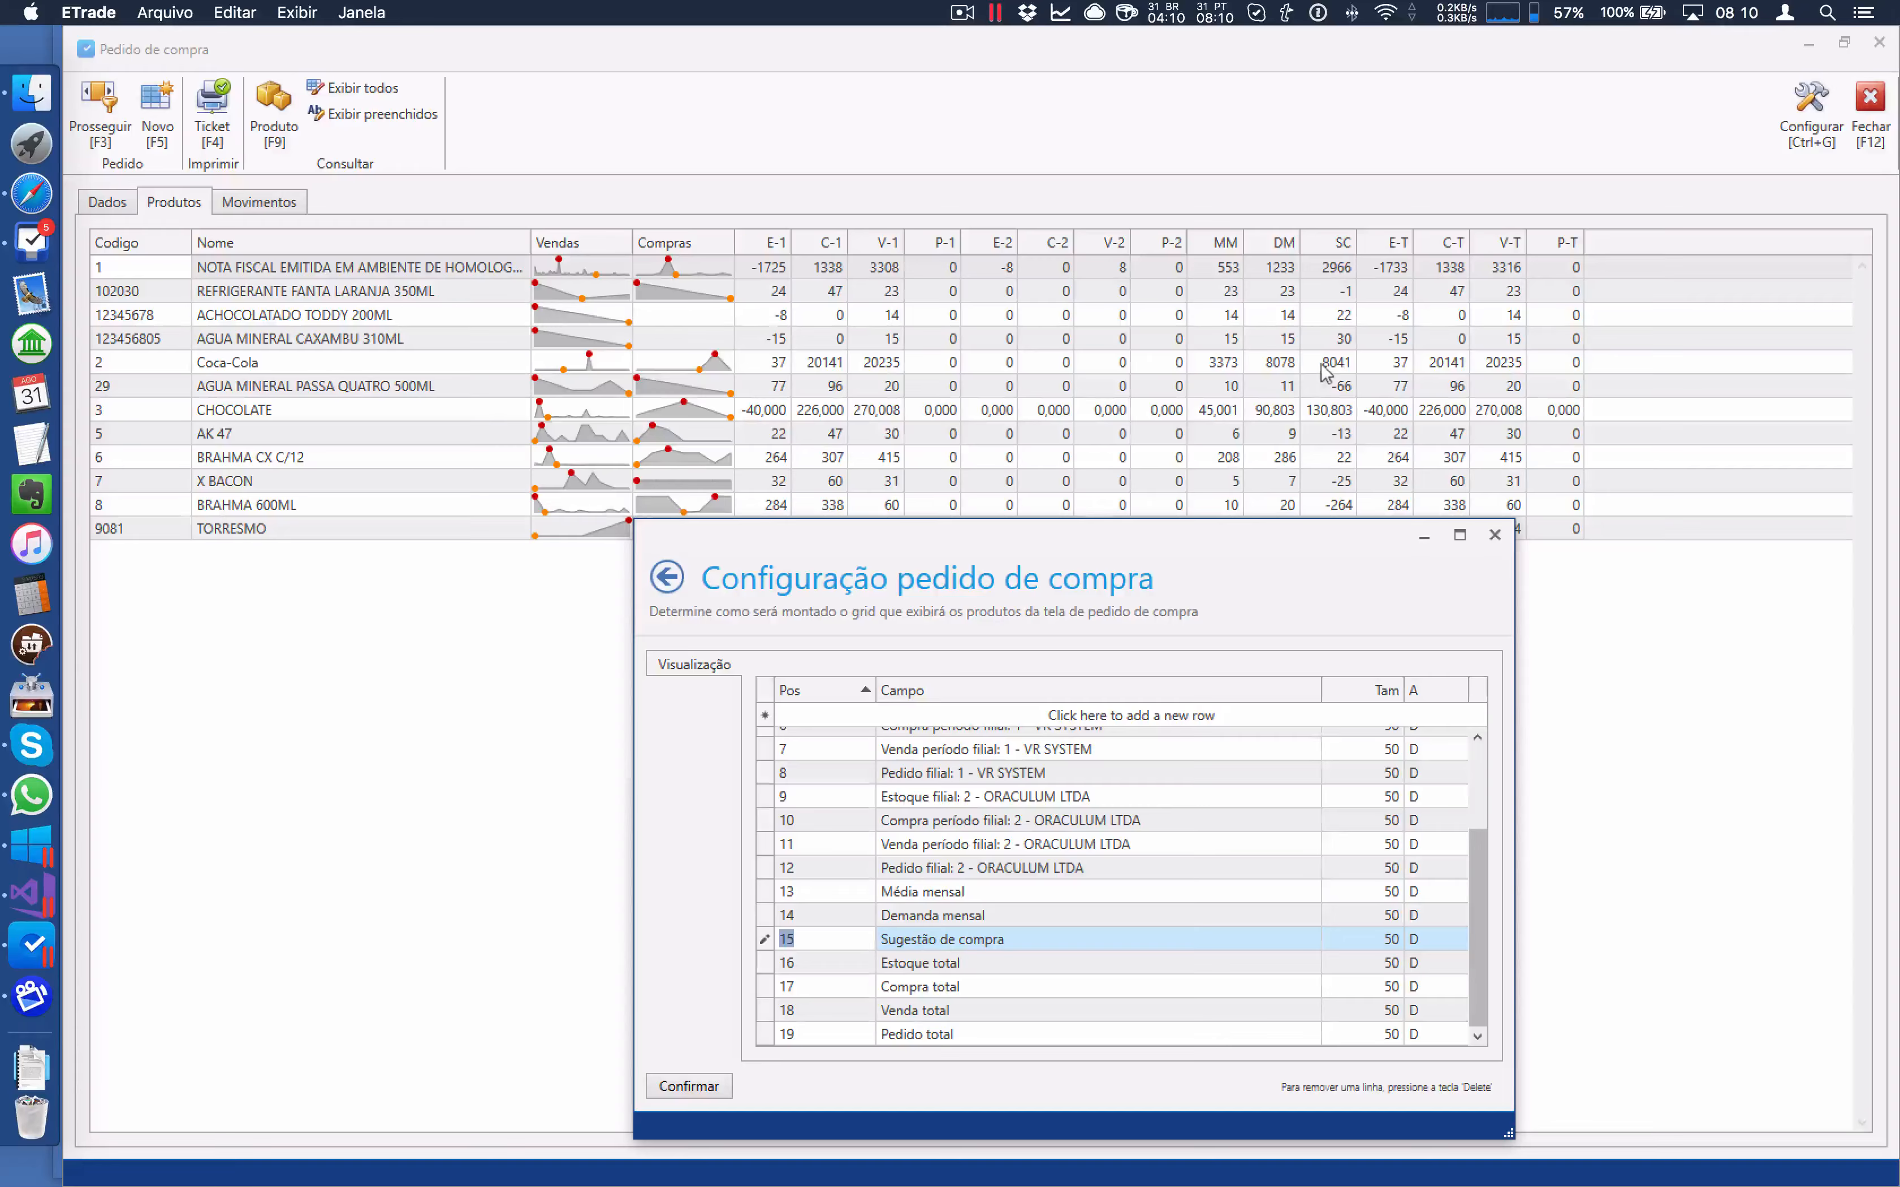
click(1402, 375)
click(772, 965)
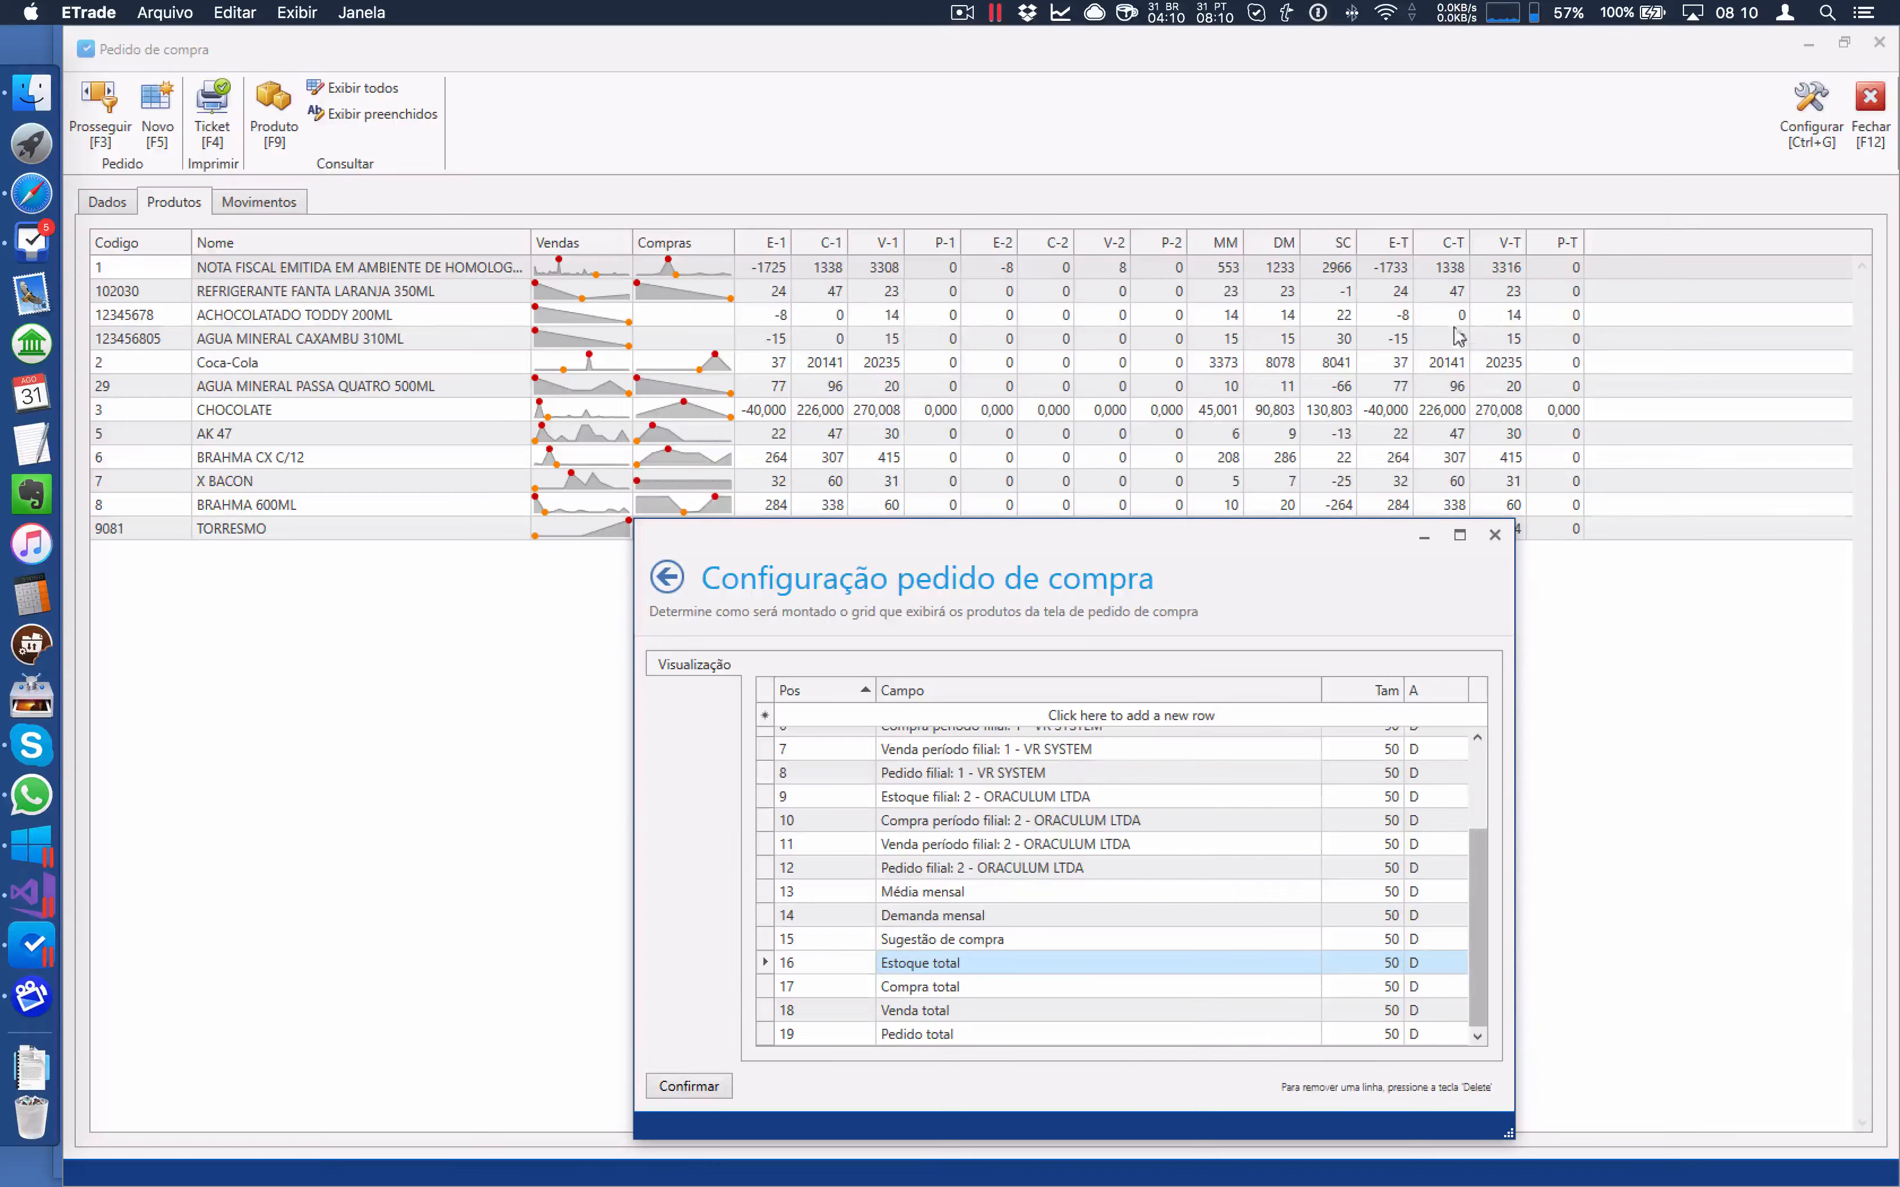
click(831, 985)
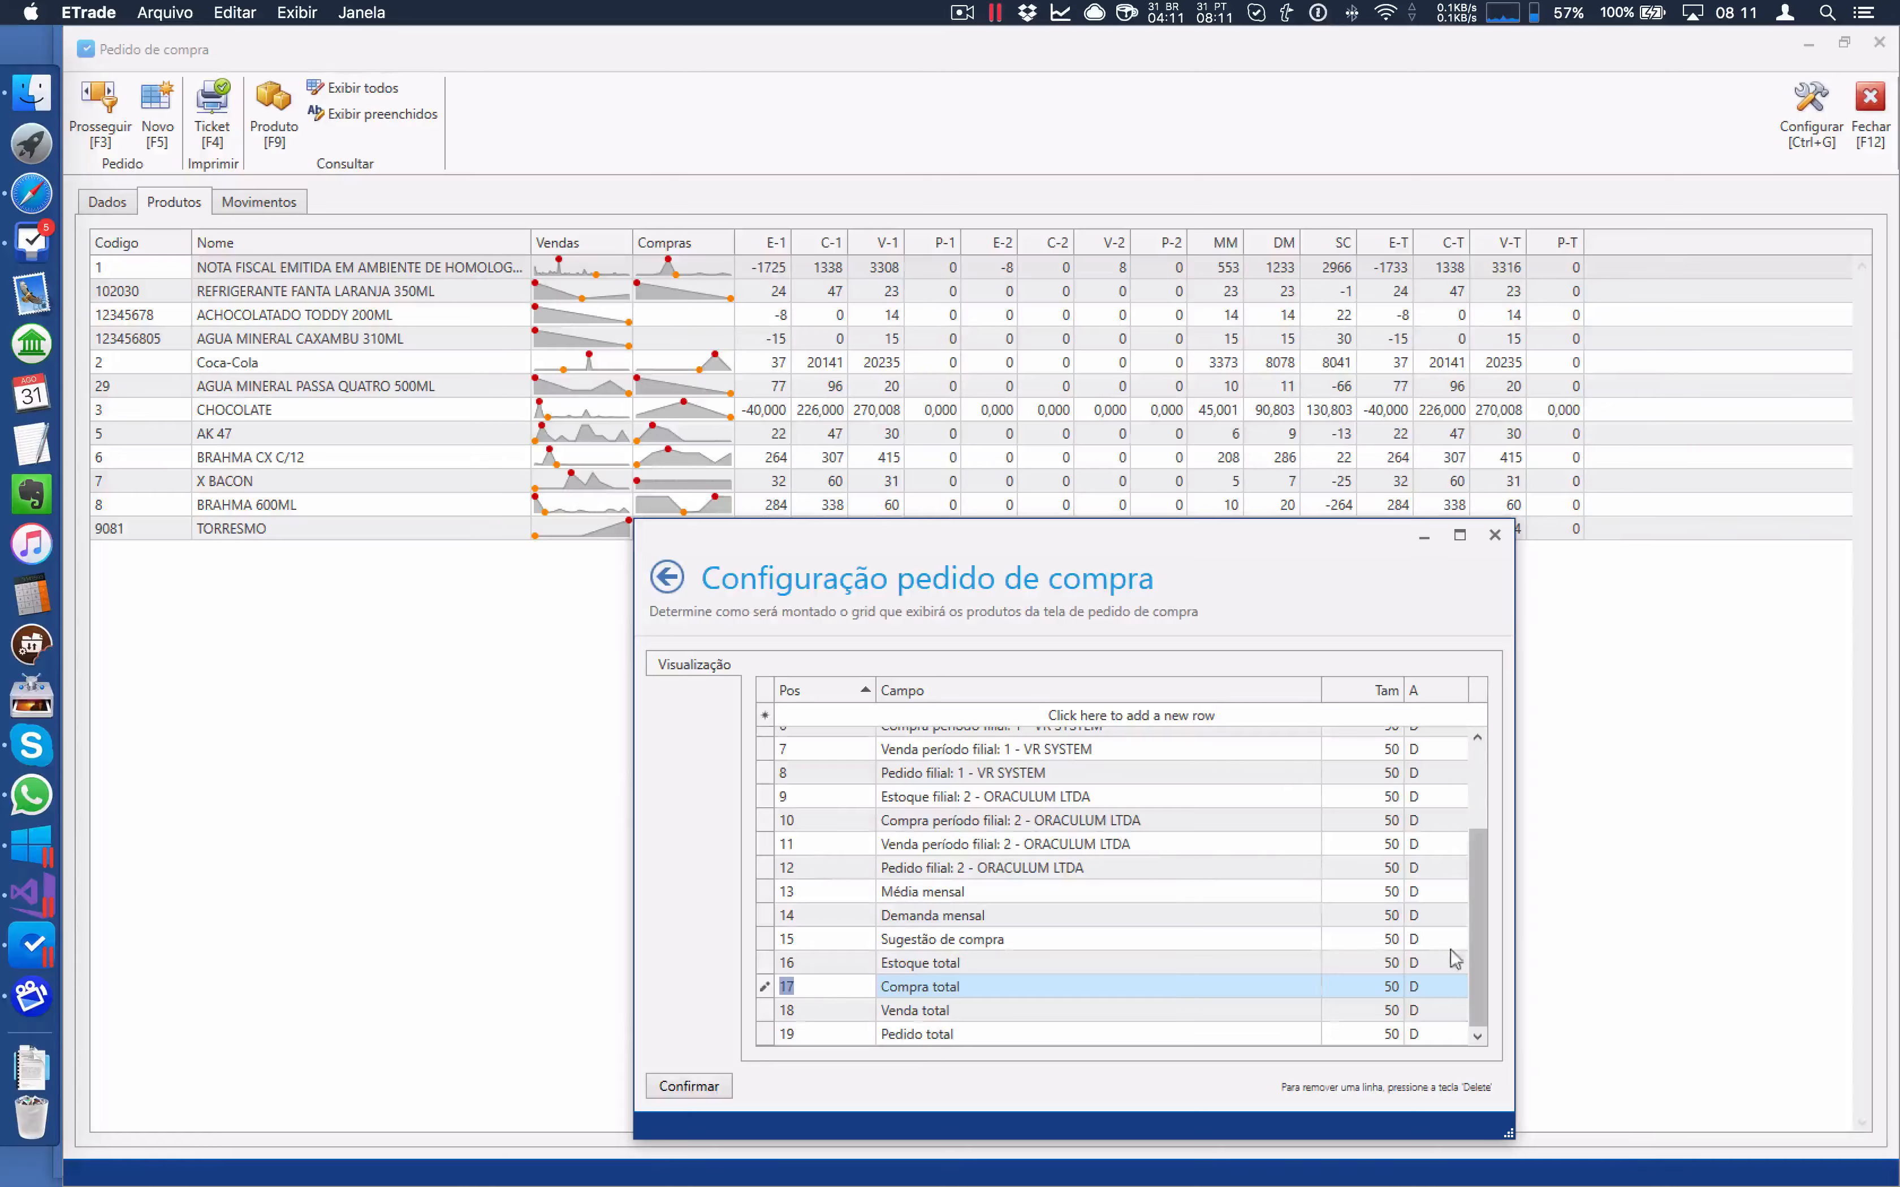
Maximize the configuration window to review the full list of grid columns, and confirm the configuration
drag(1480, 931, 1479, 788)
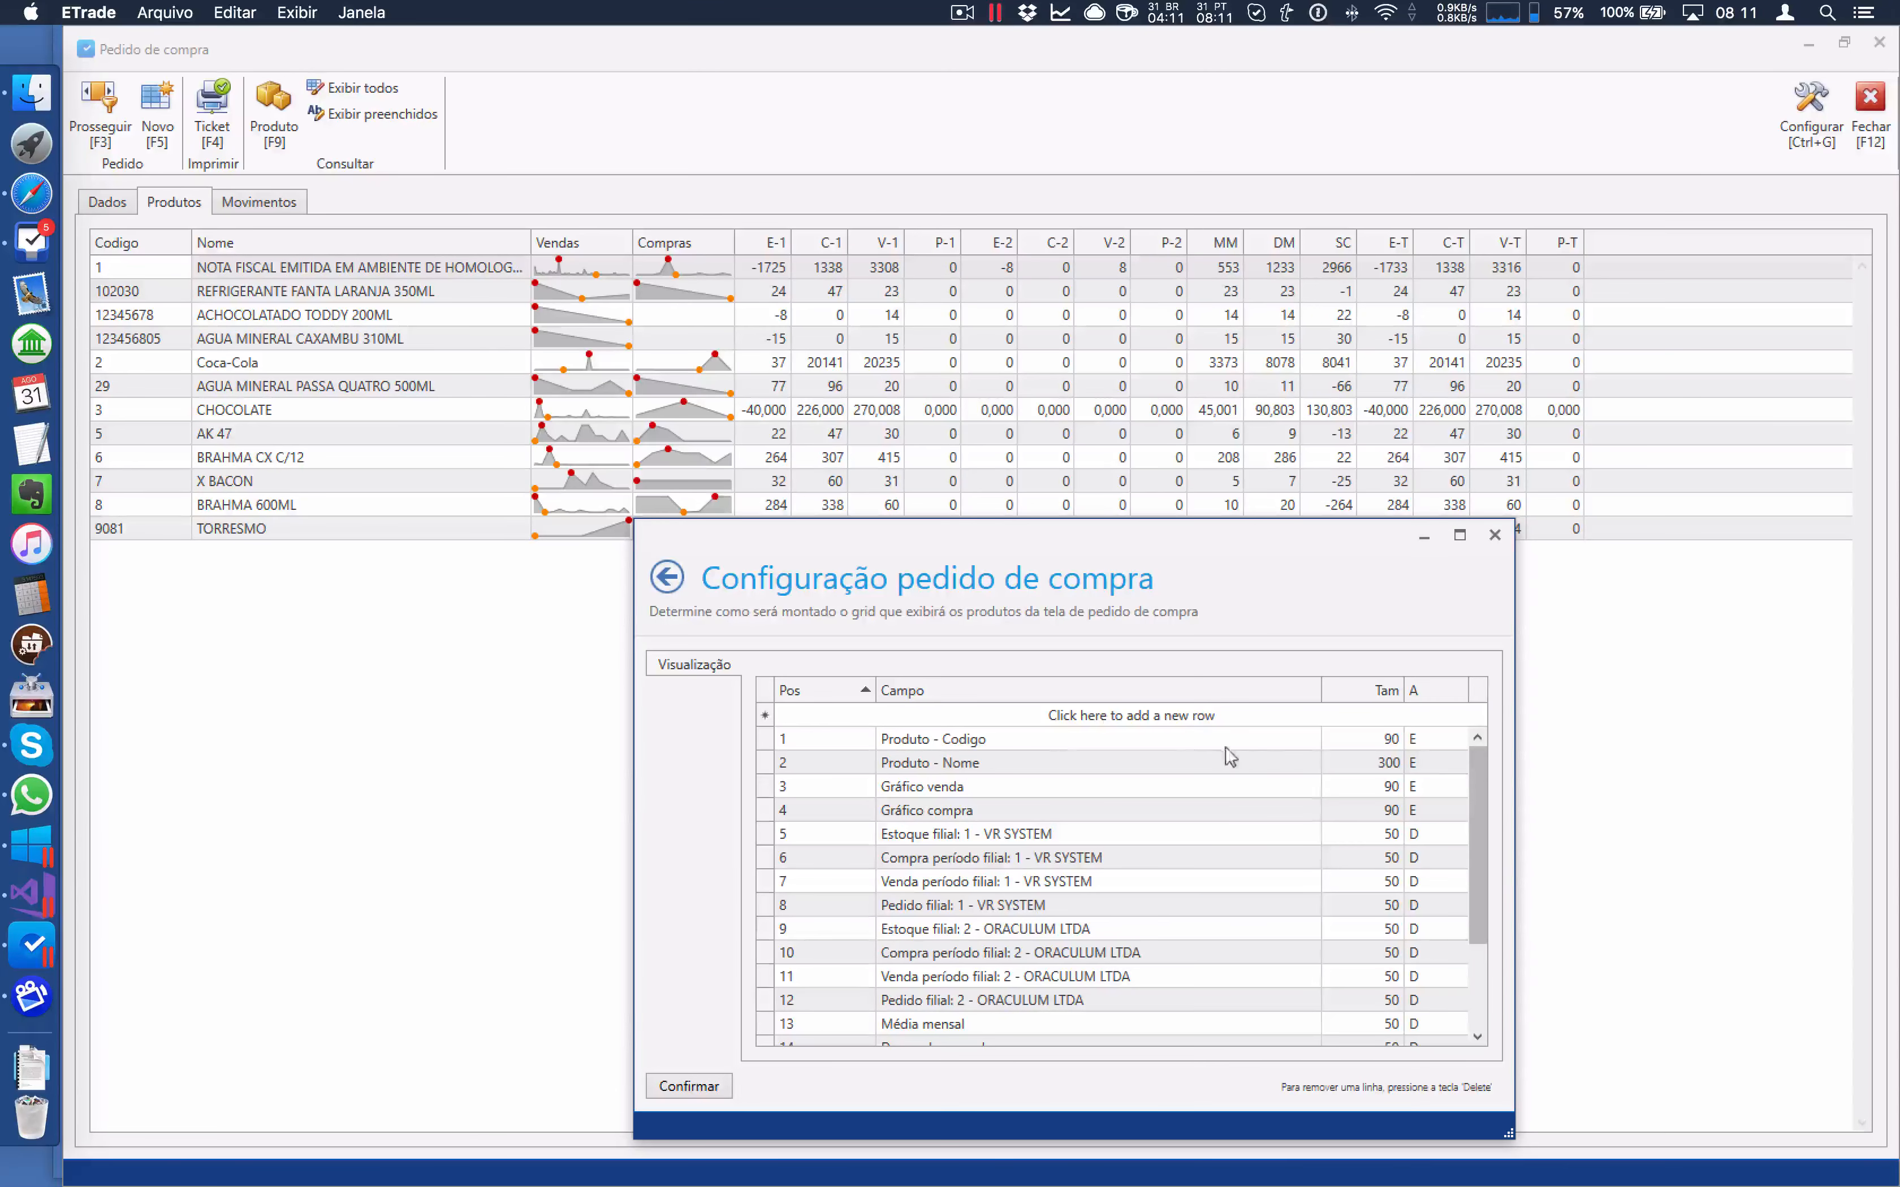
drag(1475, 774, 1498, 735)
click(1460, 535)
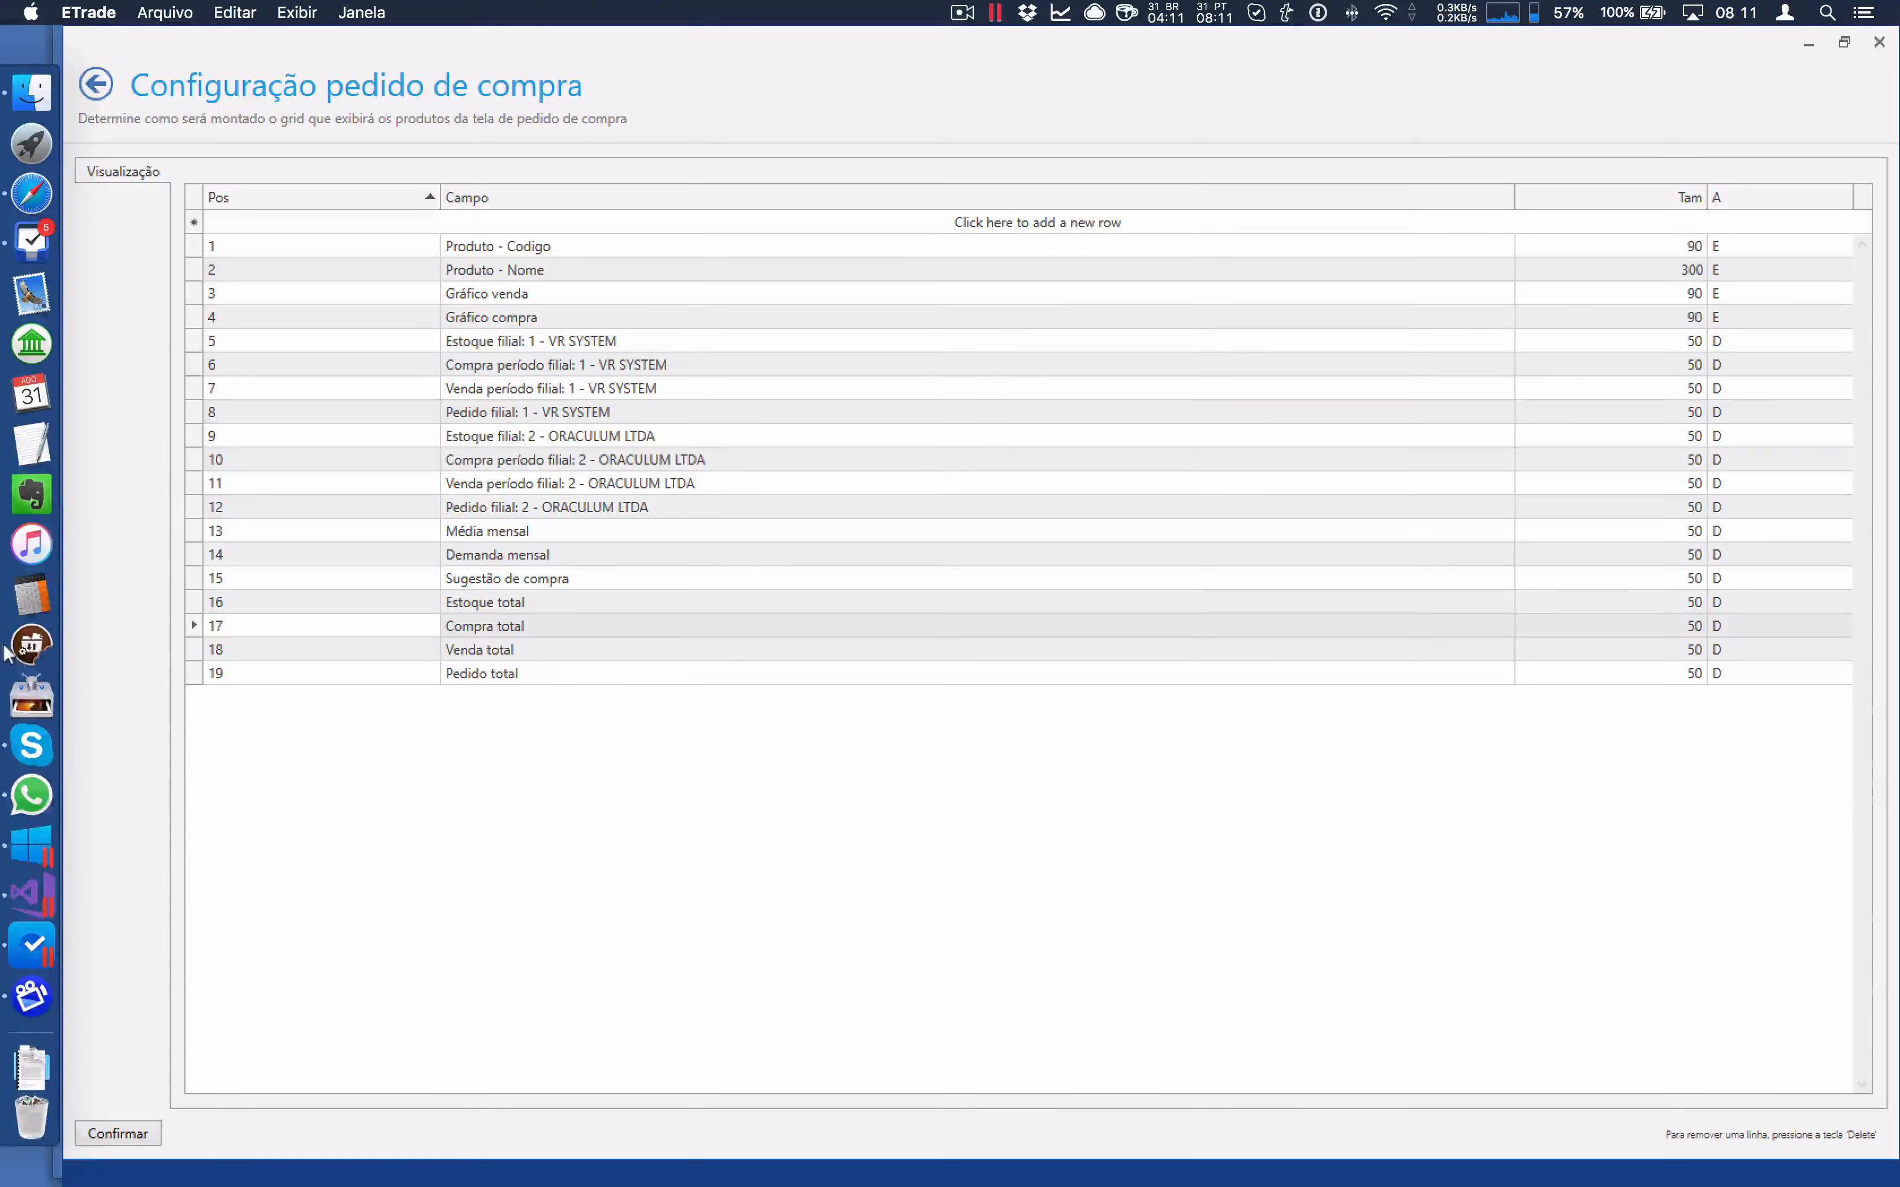
click(104, 1137)
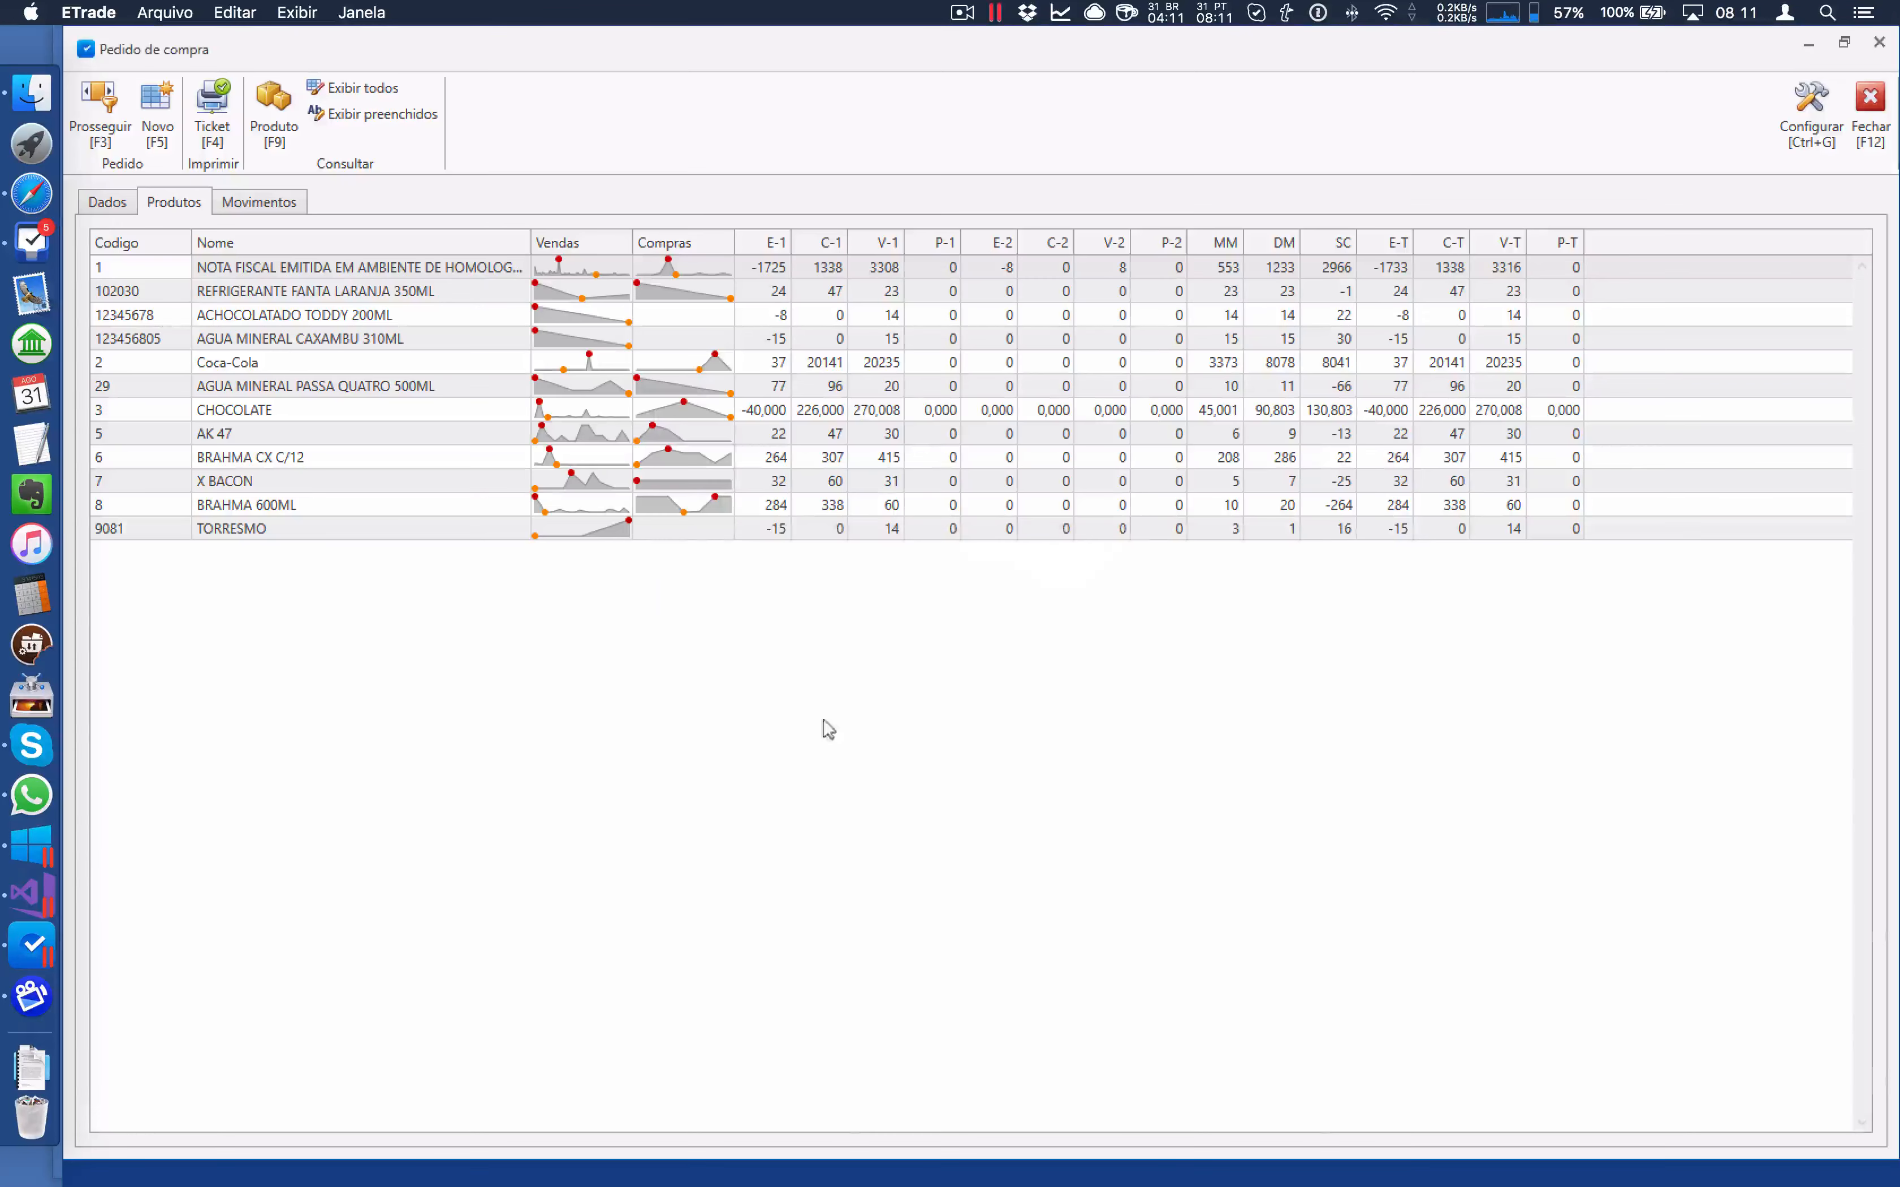